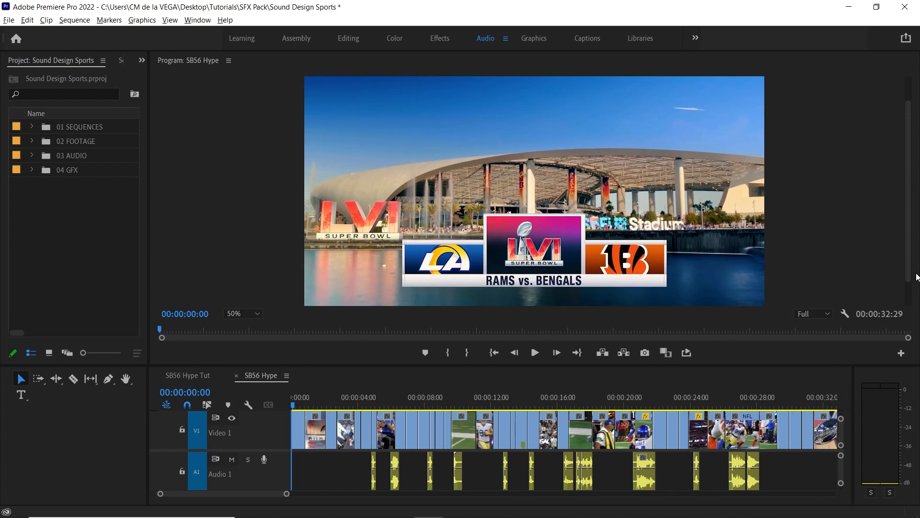
Preview the opening of the SB56 Hype sequence and turn off solo on the Audio 5 track.
key("space")
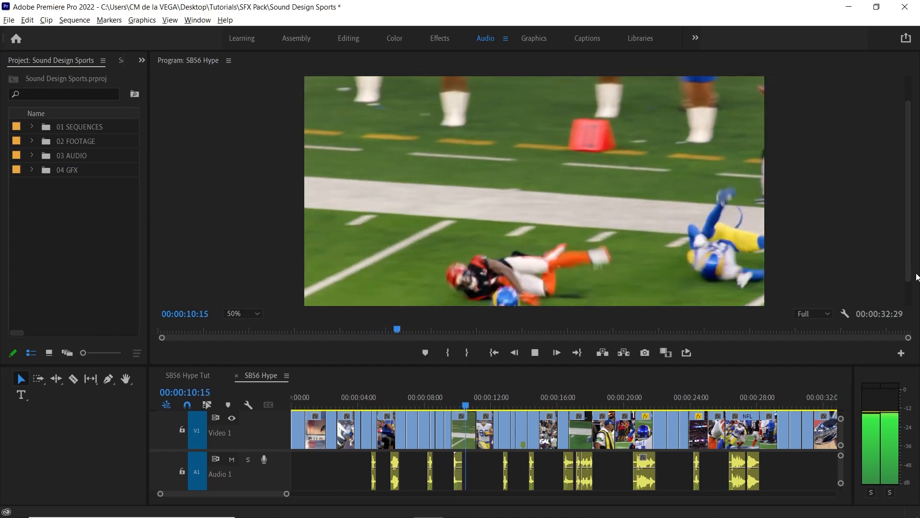
key("space")
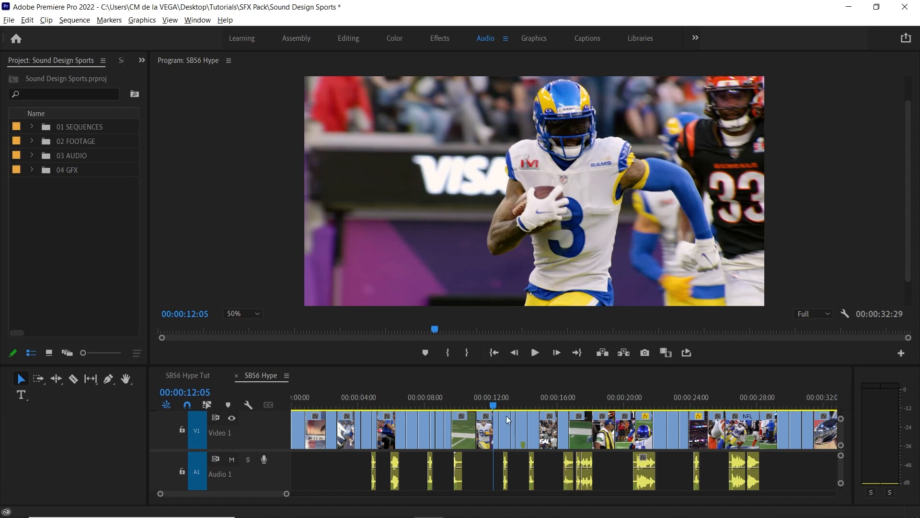
left_click_drag(841, 470, 841, 470)
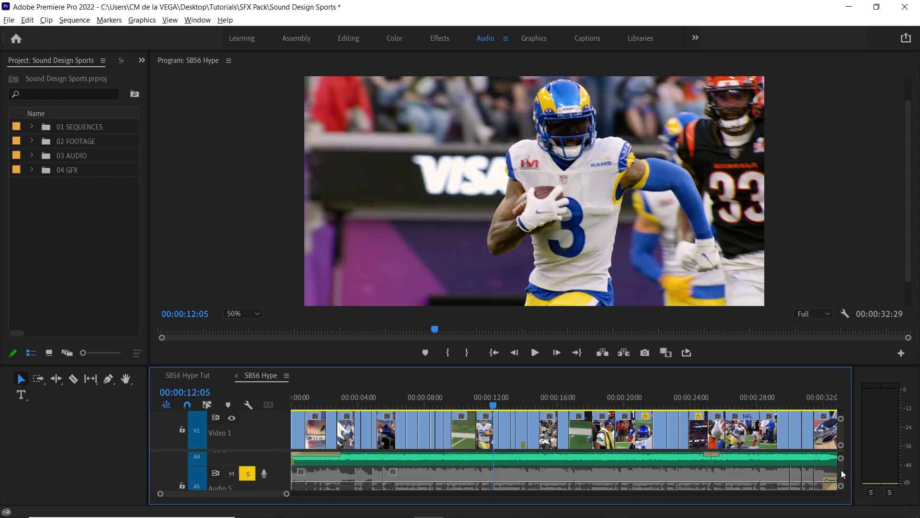
left_click(249, 474)
Examine how the sound effects and music are layered across the audio tracks in an enlarged timeline.
key("grave")
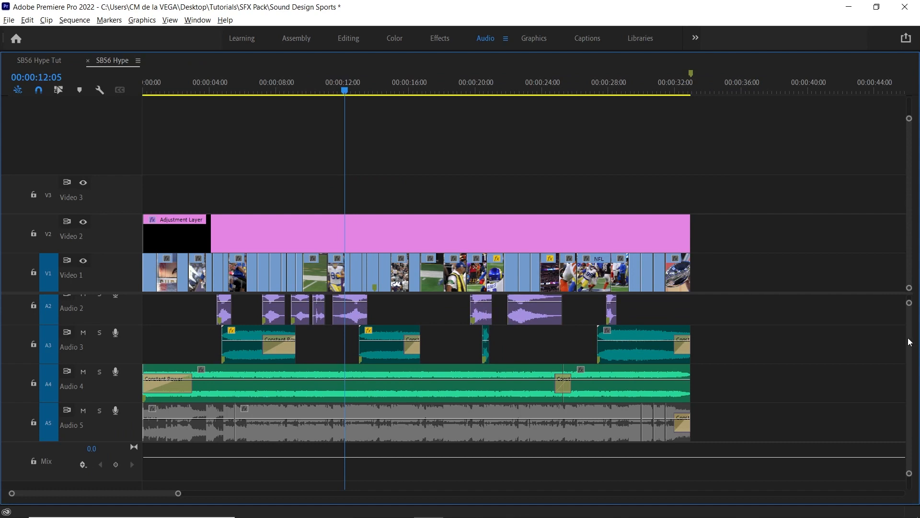
scroll(911, 343, "up", 2)
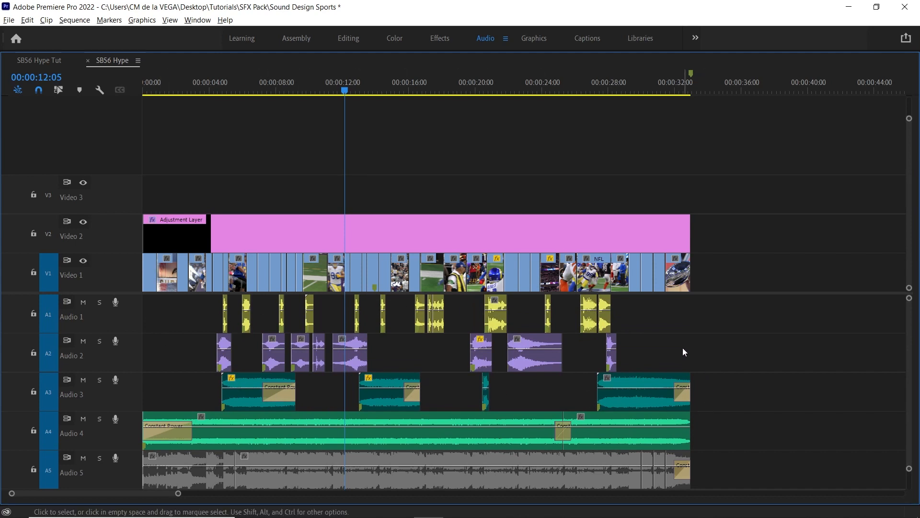
key("grave")
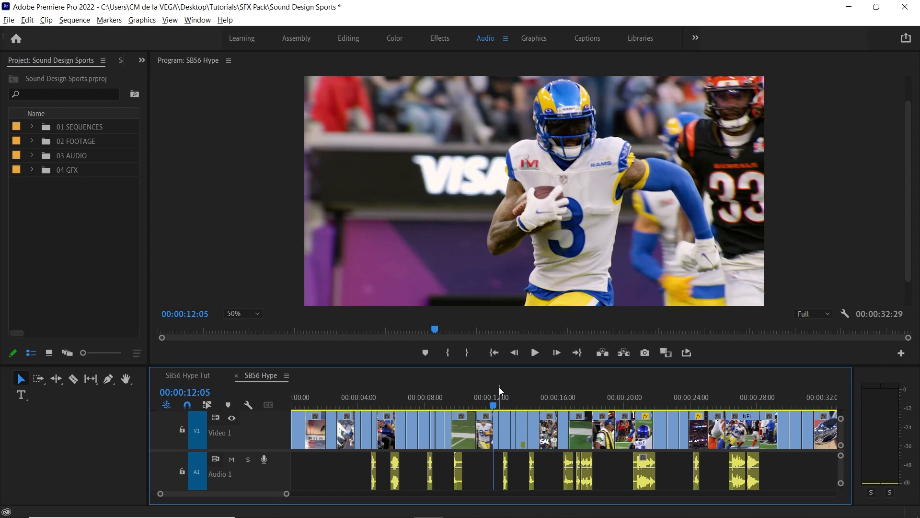
Play the SB56 Hype sequence from its beginning and park the playhead at 00:00:11:12 in a closer timeline view.
key("Home")
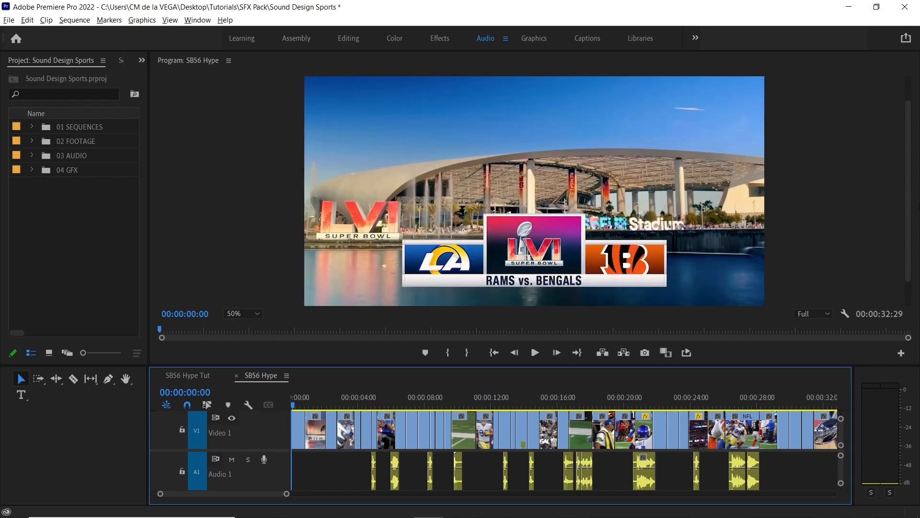
key("space")
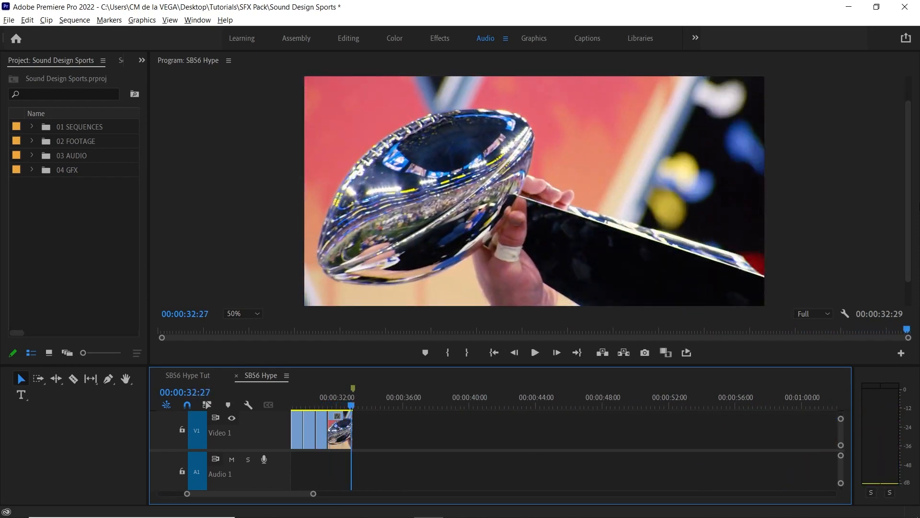
key("minus")
key("minus")
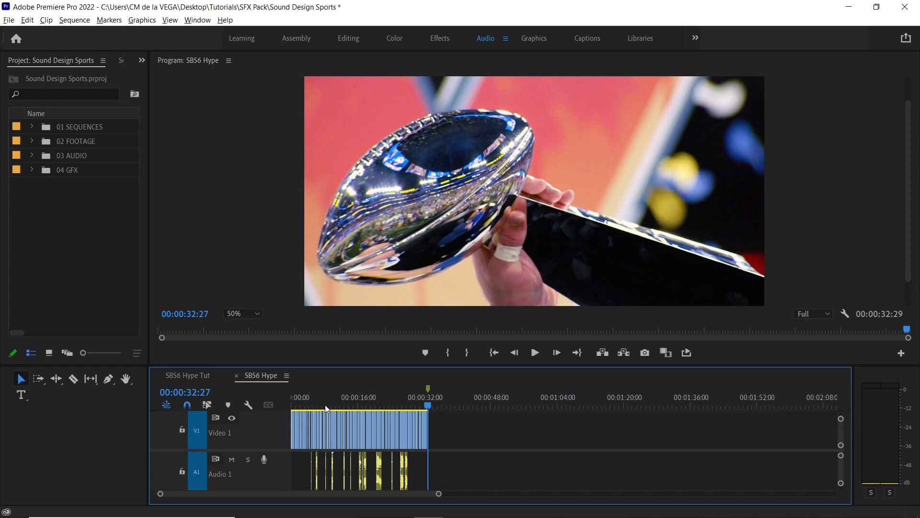
left_click(340, 404)
key("equal")
key("equal")
key("equal")
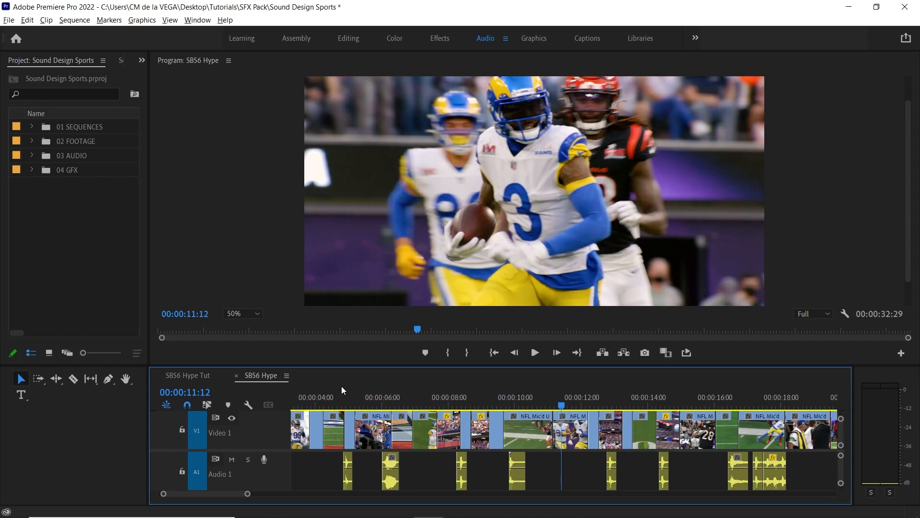
Switch to the browser and look over the Beyond the Game YouTube channel and its video playlists.
key("alt+Tab")
key("Tab")
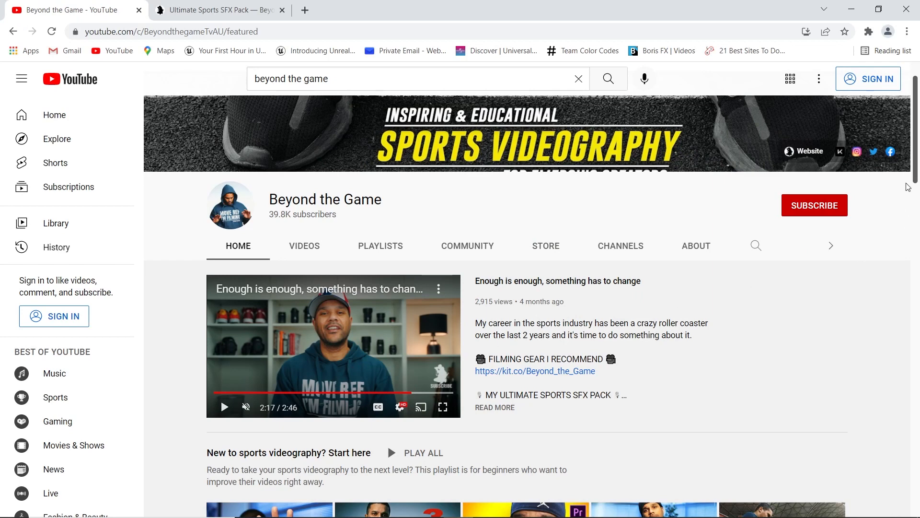
left_click_drag(916, 174, 916, 146)
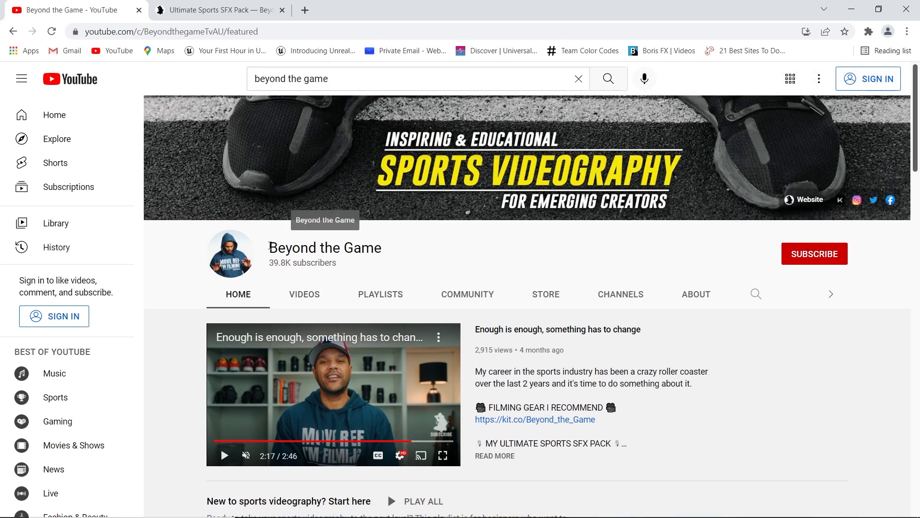
left_click_drag(267, 247, 424, 245)
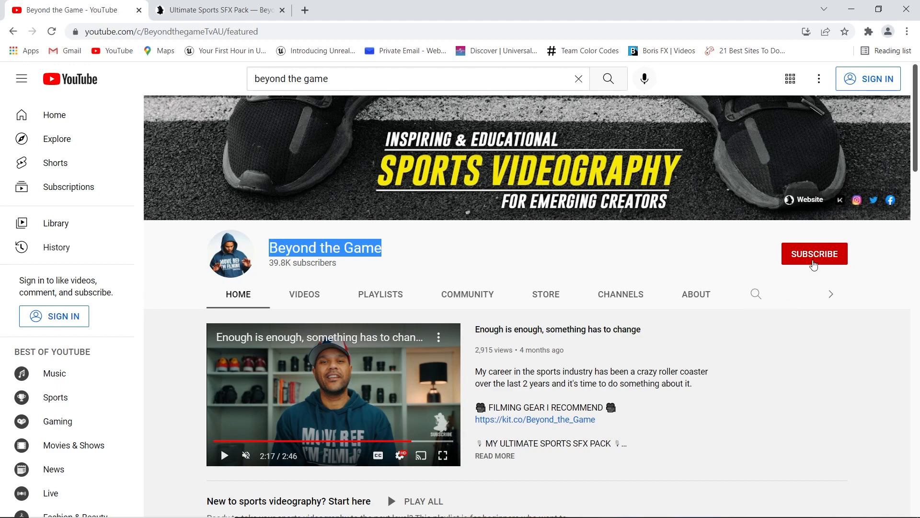
scroll(900, 233, "down", 6)
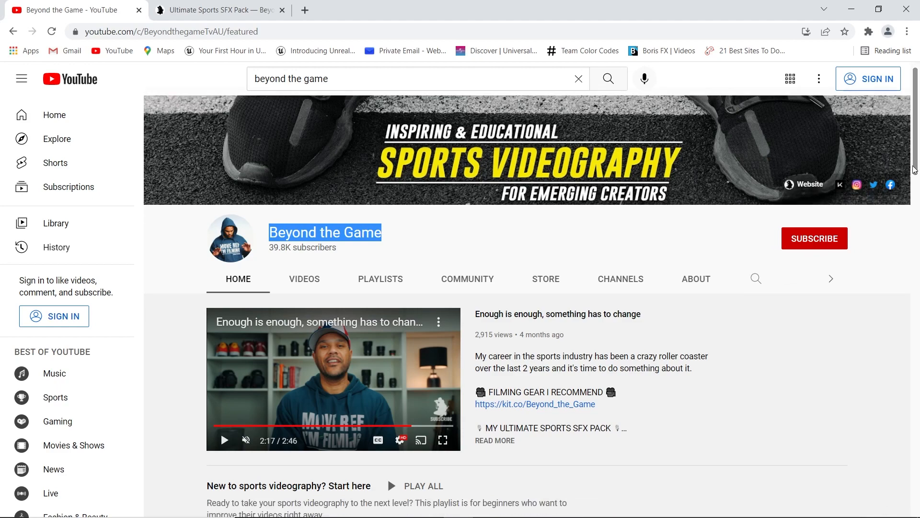
scroll(900, 233, "down", 1)
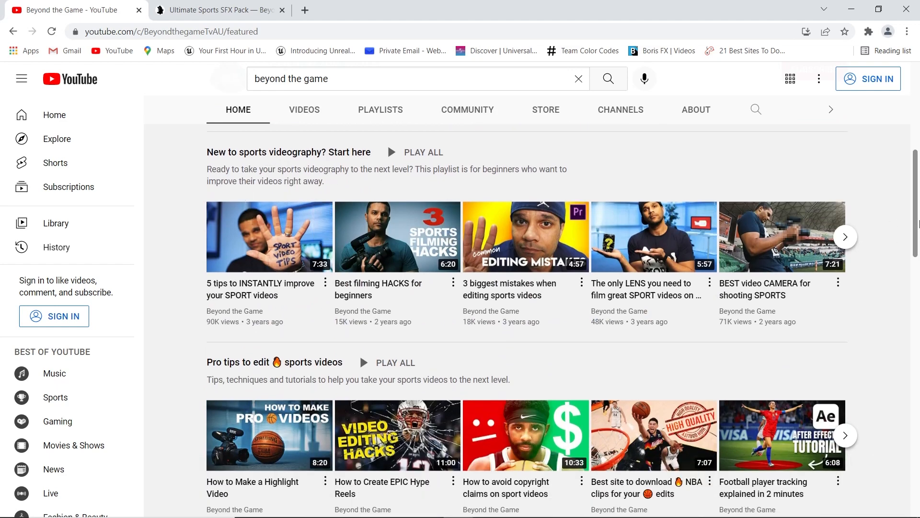
left_click_drag(918, 233, 881, 91)
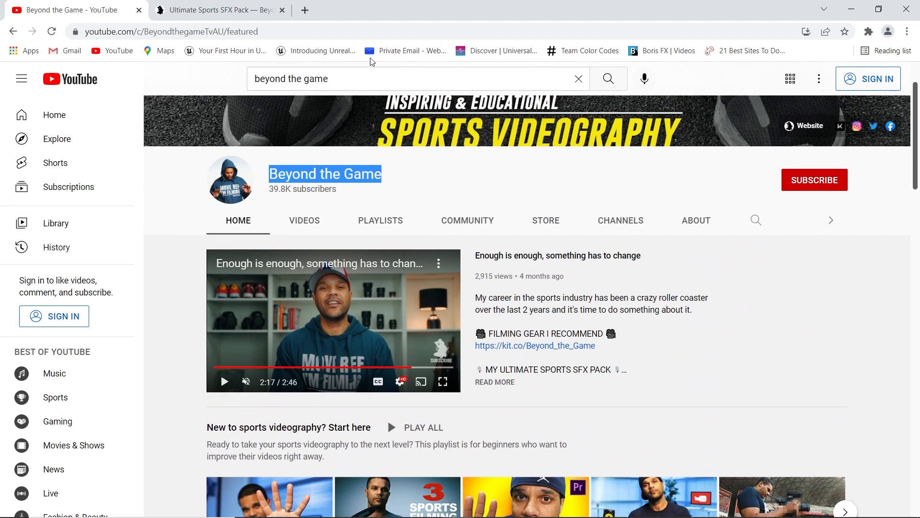
Review the Ultimate Sports SFX Pack product page, including its bonus categories, file formats and editor compatibility.
left_click(239, 18)
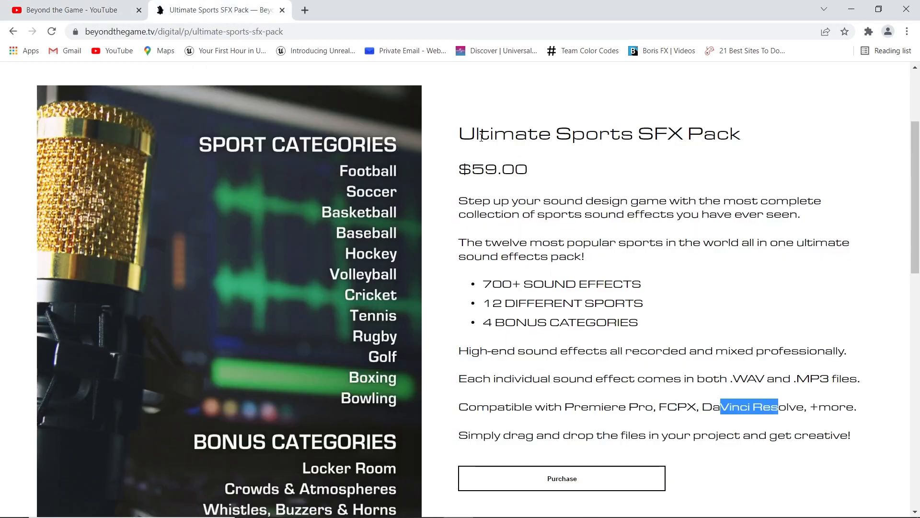
left_click_drag(458, 133, 749, 135)
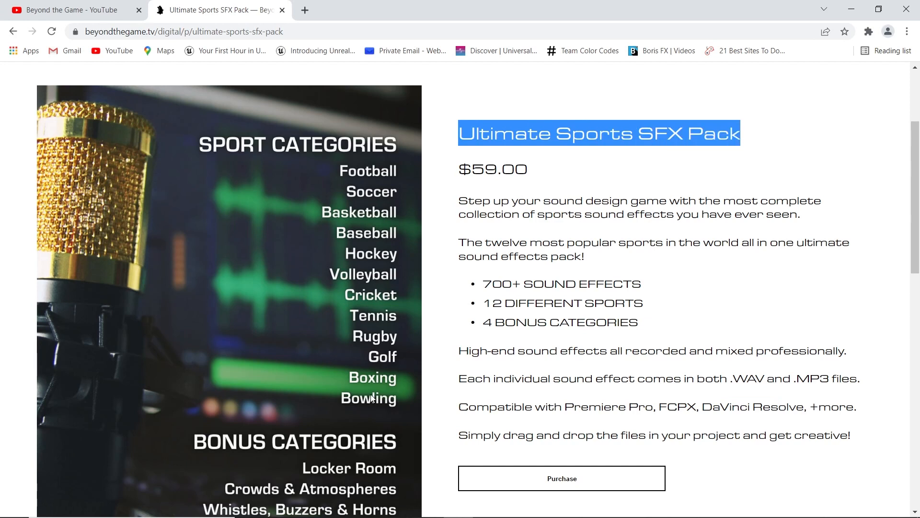
left_click_drag(909, 224, 884, 262)
left_click_drag(485, 202, 596, 201)
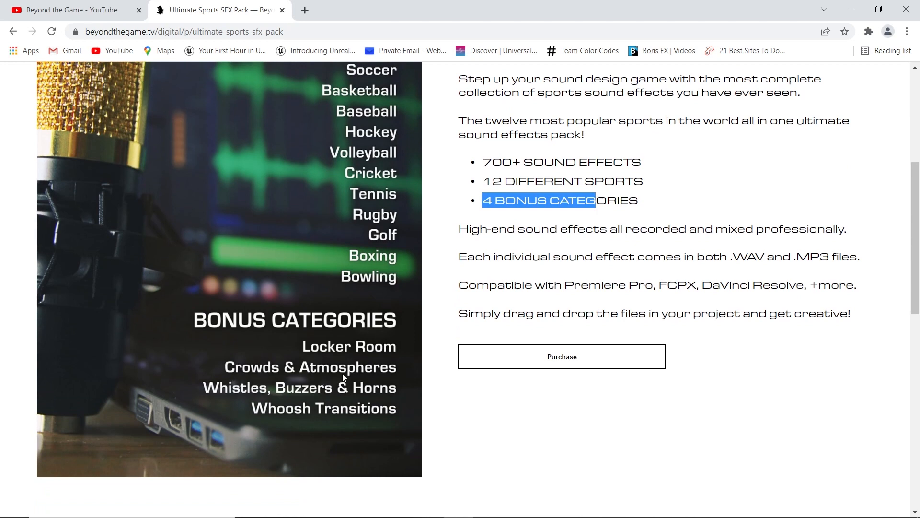
left_click_drag(729, 257, 840, 254)
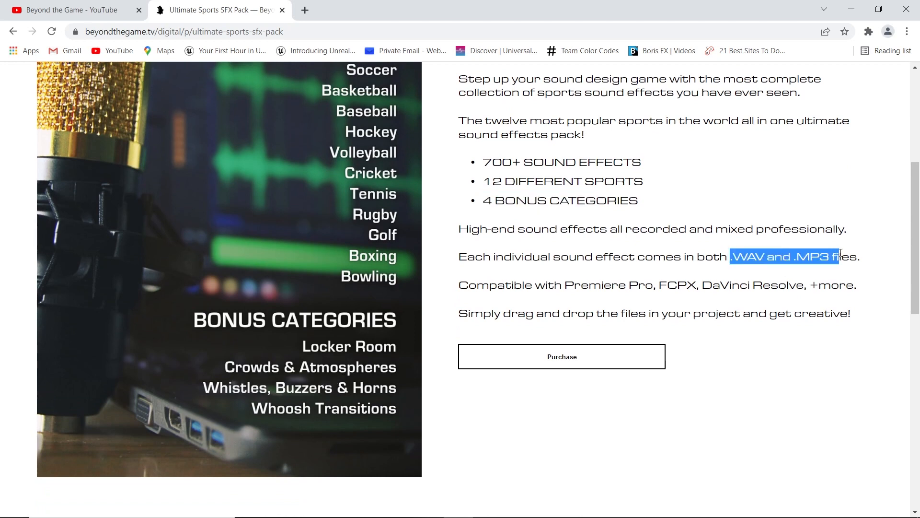
left_click(712, 259)
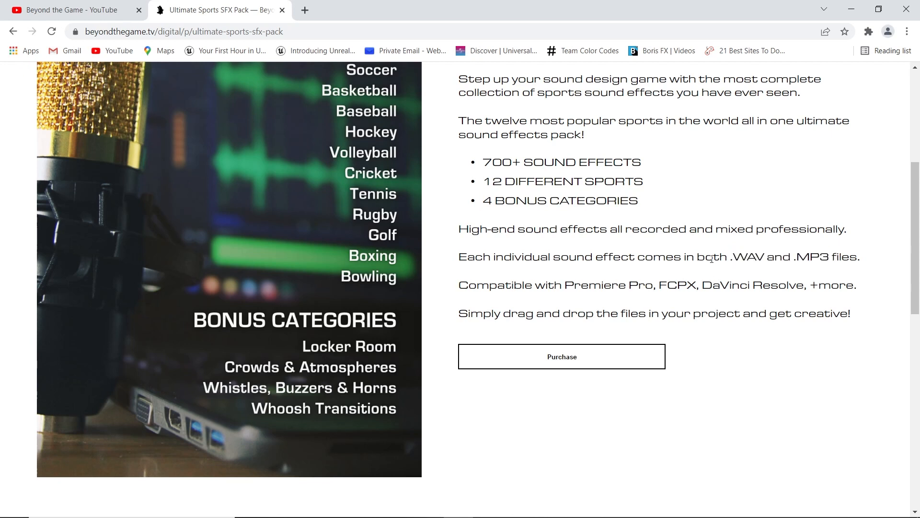
left_click_drag(732, 258, 770, 250)
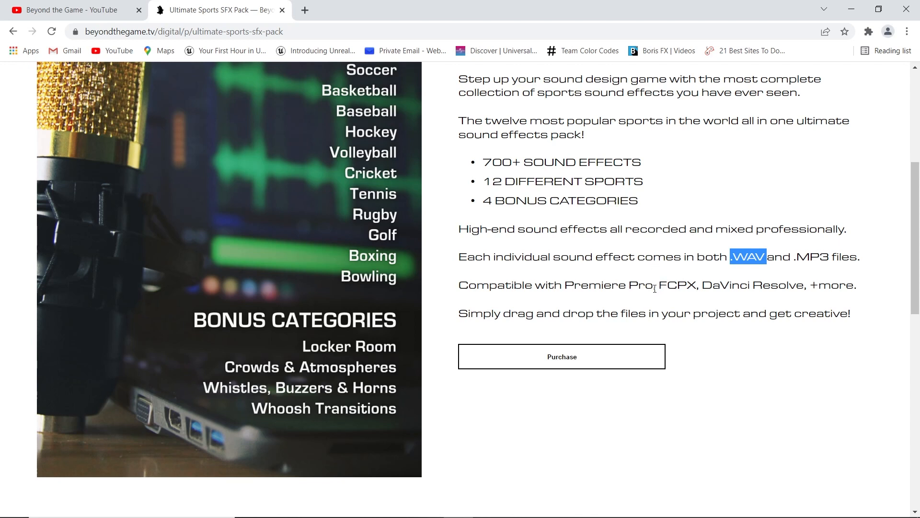
left_click_drag(569, 287, 780, 272)
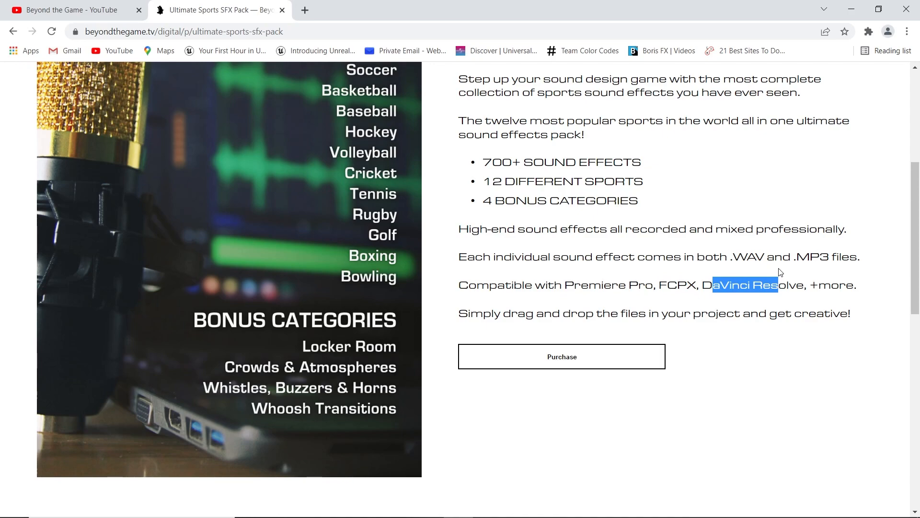
Switch back to Premiere Pro, open the SB56 Hype Tut sequence and inspect its full track layout.
key("alt+Tab")
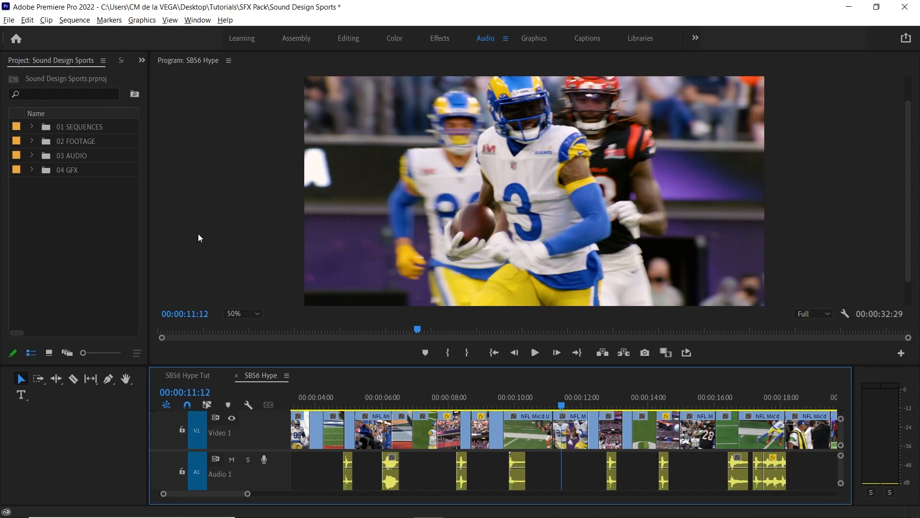
left_click(200, 376)
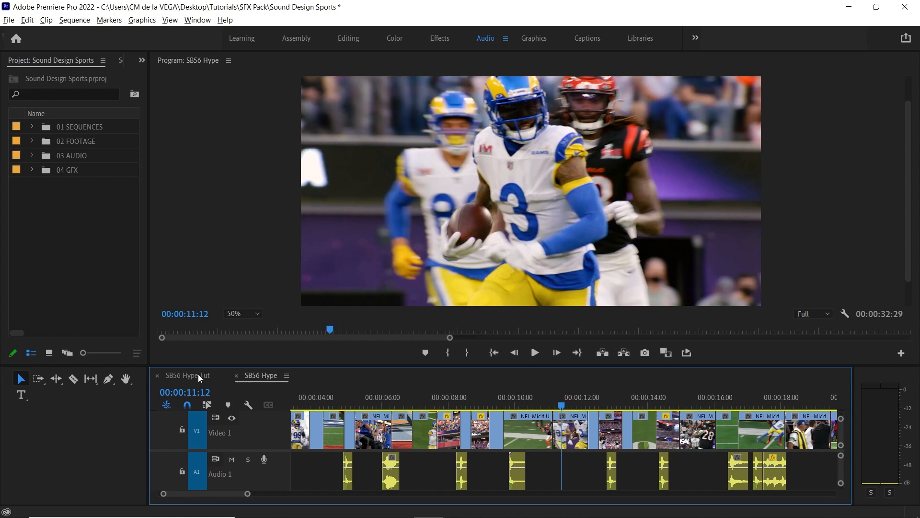
left_click_drag(150, 339, 162, 338)
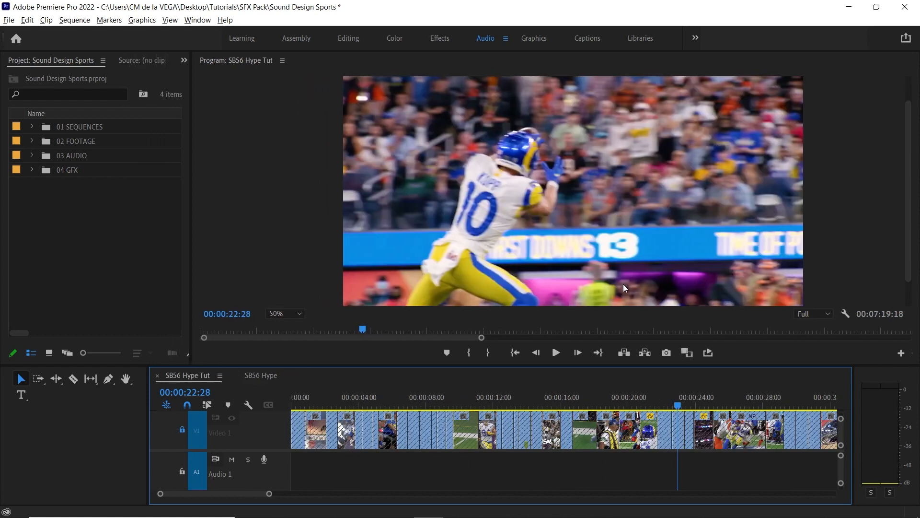
key("grave")
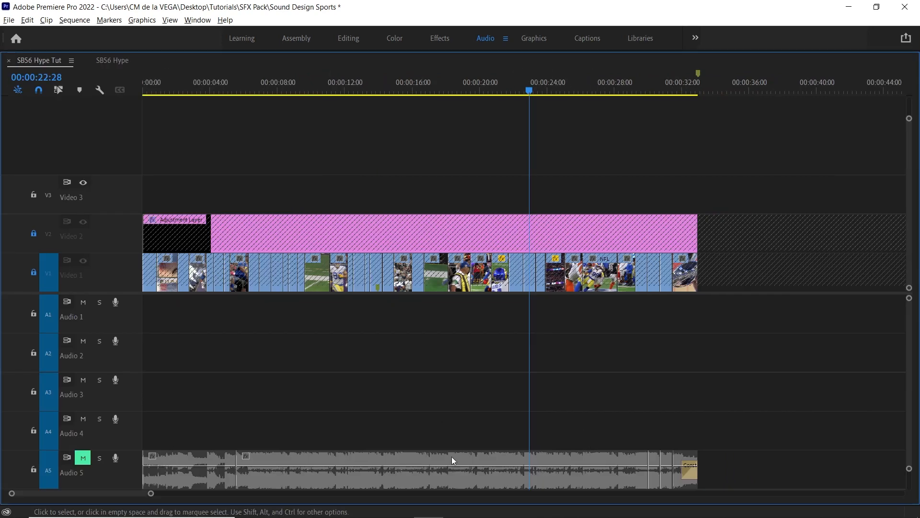
key("grave")
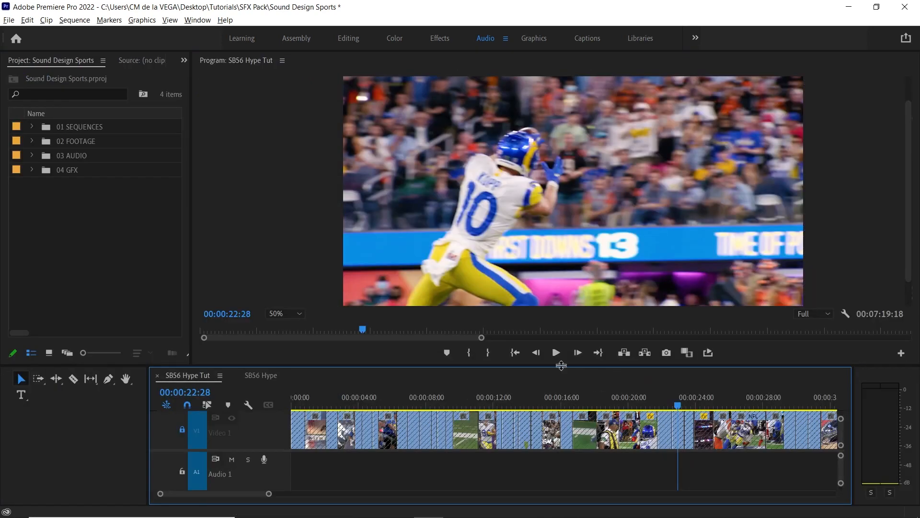
Move the SB56 Hype Tut playhead to 00:00:16:06.
mouse_move(540, 389)
left_mouse_down()
mouse_move(467, 384)
mouse_move(542, 387)
left_mouse_up()
key("space")
key("space")
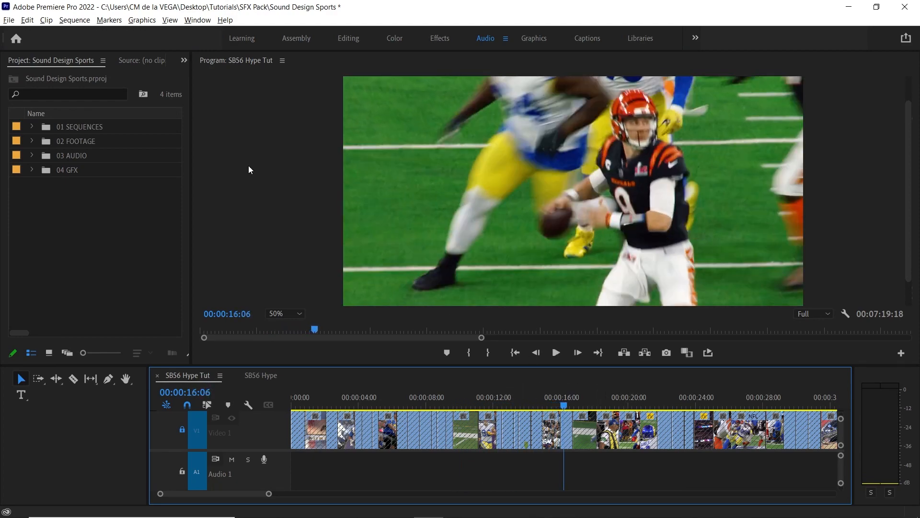
Widen the project bin area and expand the 03 AUDIO and Ultimate Sports SFX Pack bins.
left_click(72, 157)
left_click_drag(190, 185, 245, 189)
left_click(32, 156)
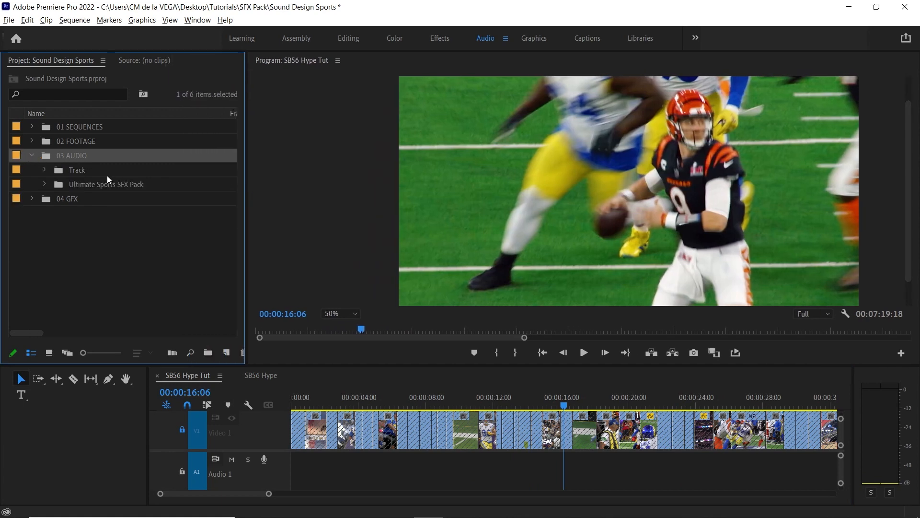
left_click(68, 187)
left_click(45, 184)
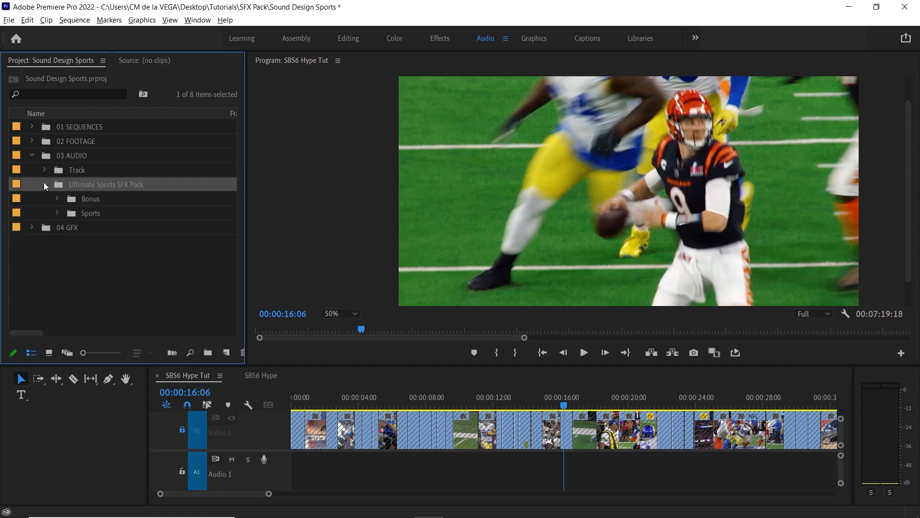
Expand the Sports bin of the sound effects pack and the Football bin inside it.
left_click(99, 212)
left_click(57, 212)
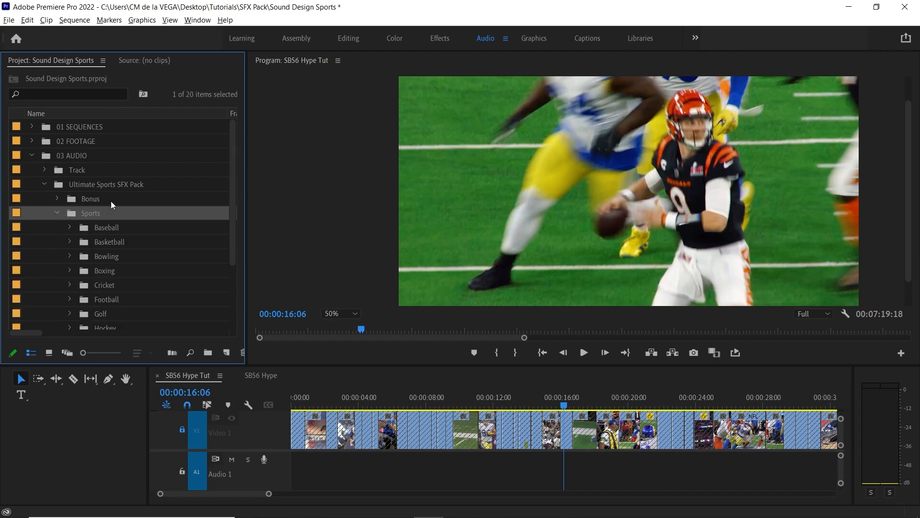
scroll(234, 225, "down", 2)
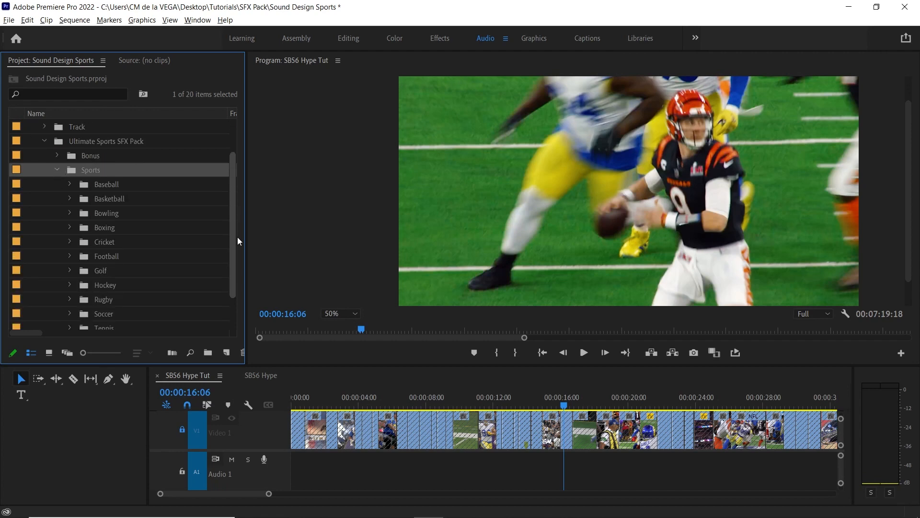
left_click(113, 255)
left_click(70, 256)
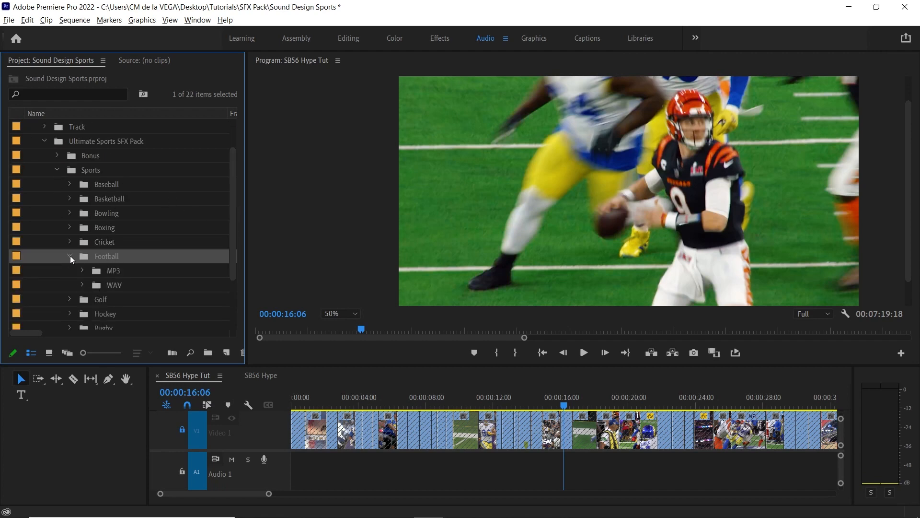
Expand the Football MP3 bin and look through its sound effect files and the remaining sports bins.
left_click(114, 272)
left_click(116, 282)
left_click(112, 266)
left_click(102, 257)
left_click(82, 270)
left_click_drag(231, 201, 231, 275)
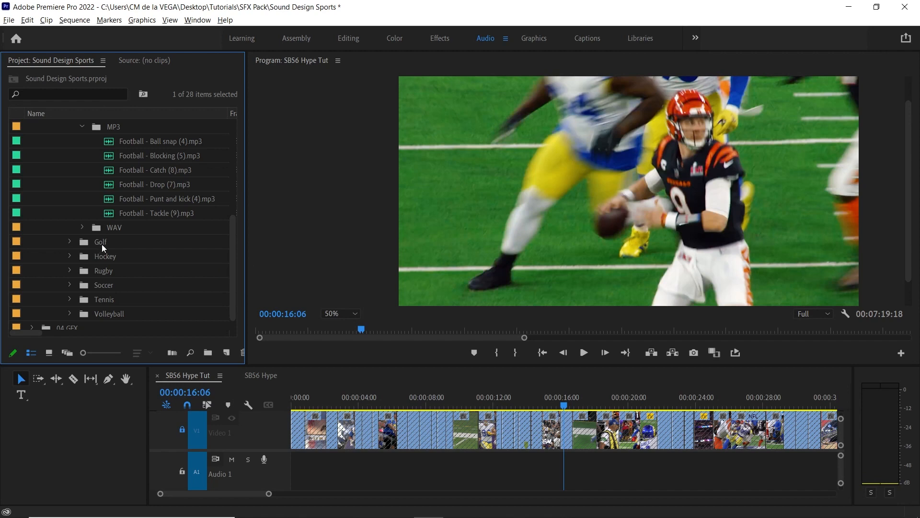
Expand the Golf bin and the MP3 bin inside it, and look through its sound effect files.
left_click(124, 243)
left_click(70, 242)
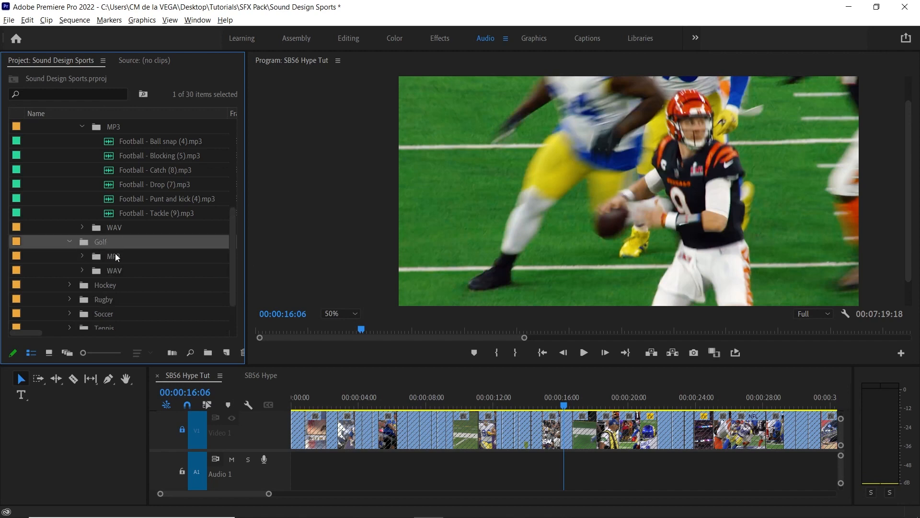
left_click(82, 257)
left_click(137, 273)
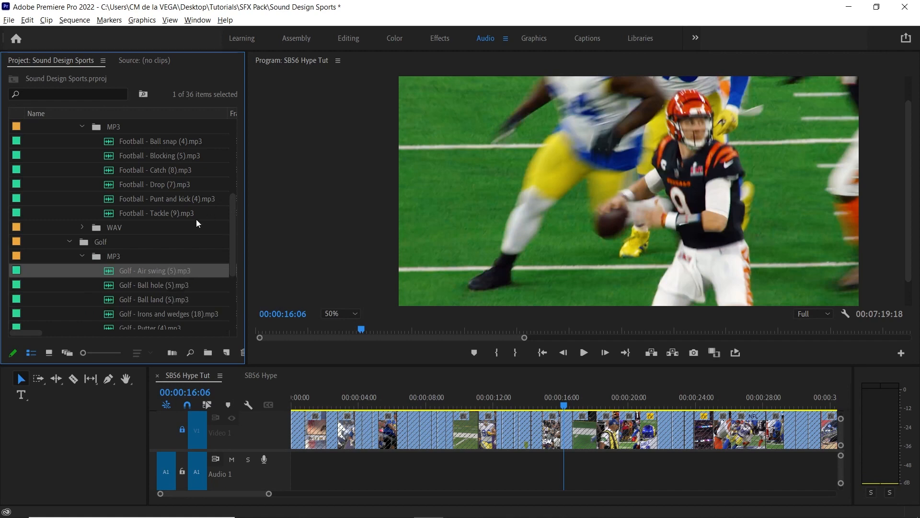
left_click_drag(234, 240, 238, 277)
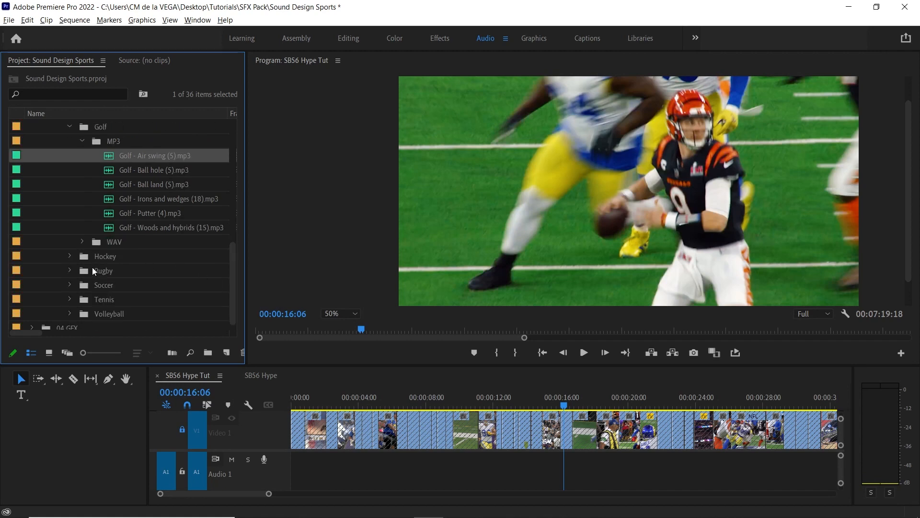
Expand the Rugby bin to view its MP3 sound effects and widen the project bin area slightly.
left_click(71, 271)
scroll(232, 268, "down", 2)
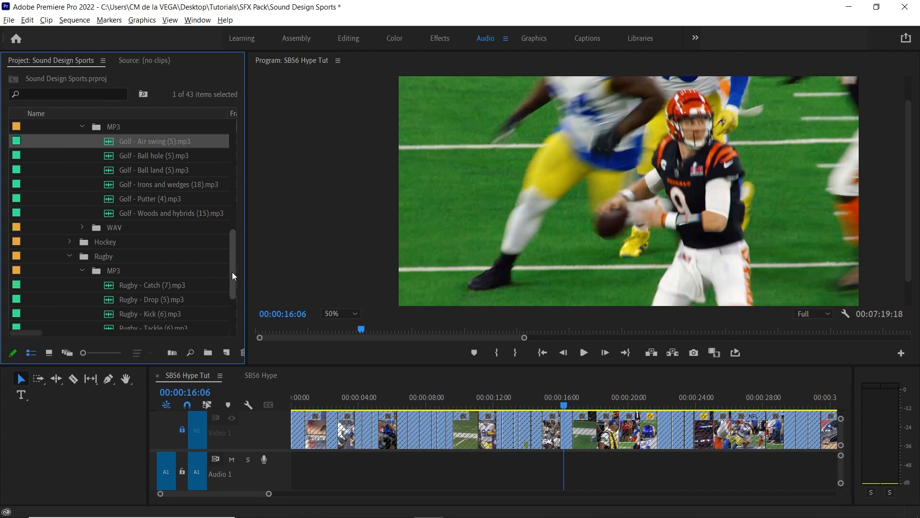
left_click(158, 285)
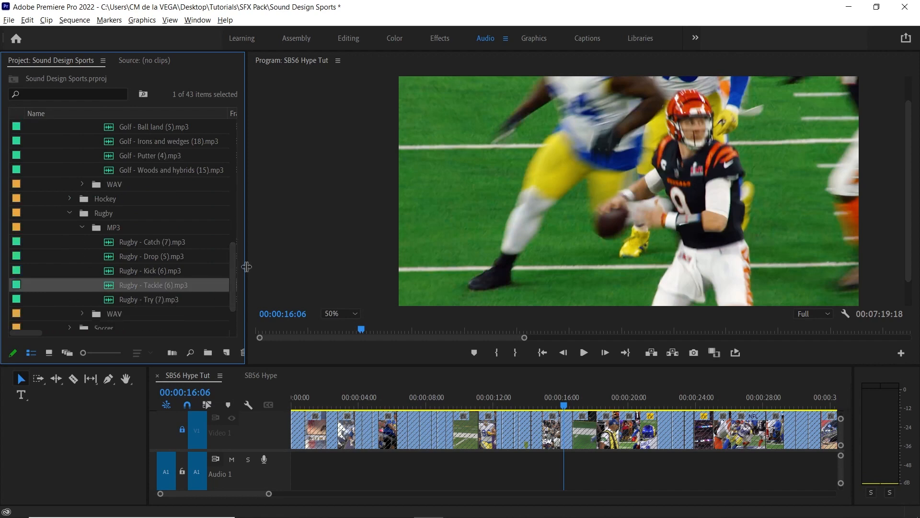
left_click_drag(246, 267, 265, 263)
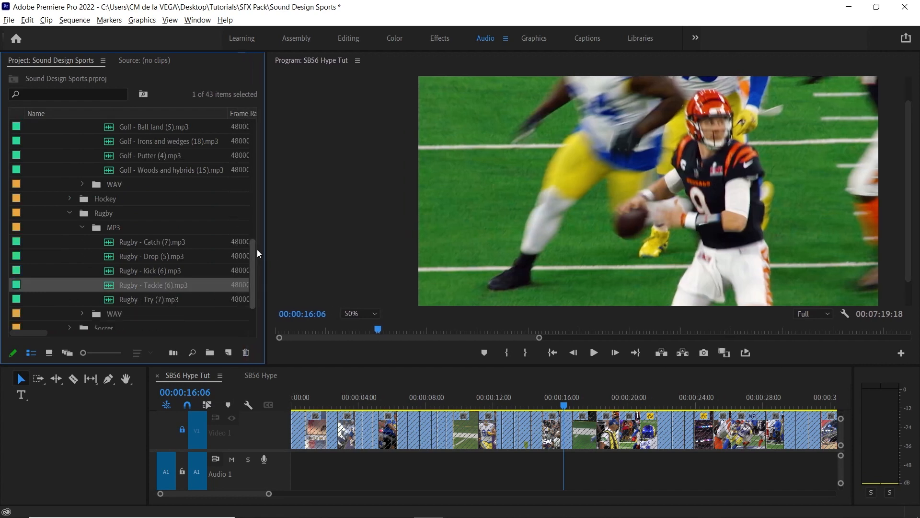
left_click_drag(252, 255, 251, 224)
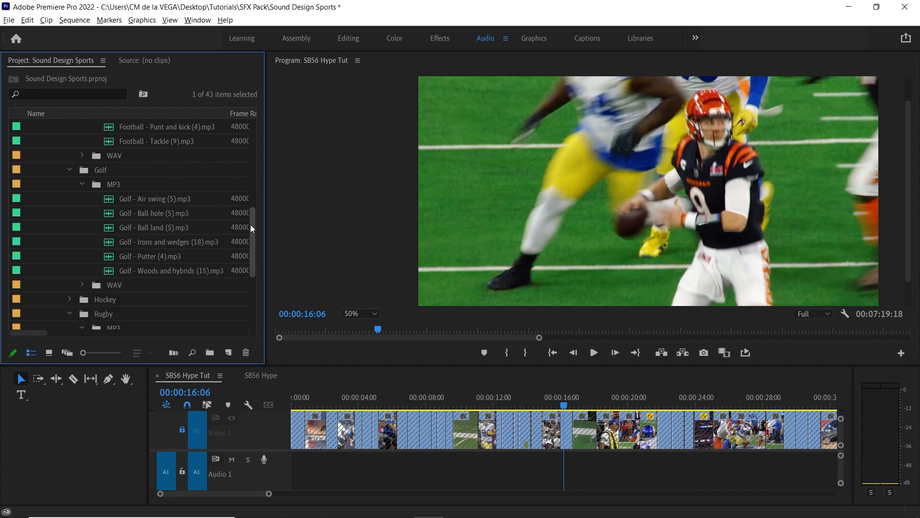
Open Golf - Air swing (5).mp3 in the Source monitor and enlarge the monitor to fill the workspace.
left_click(109, 204)
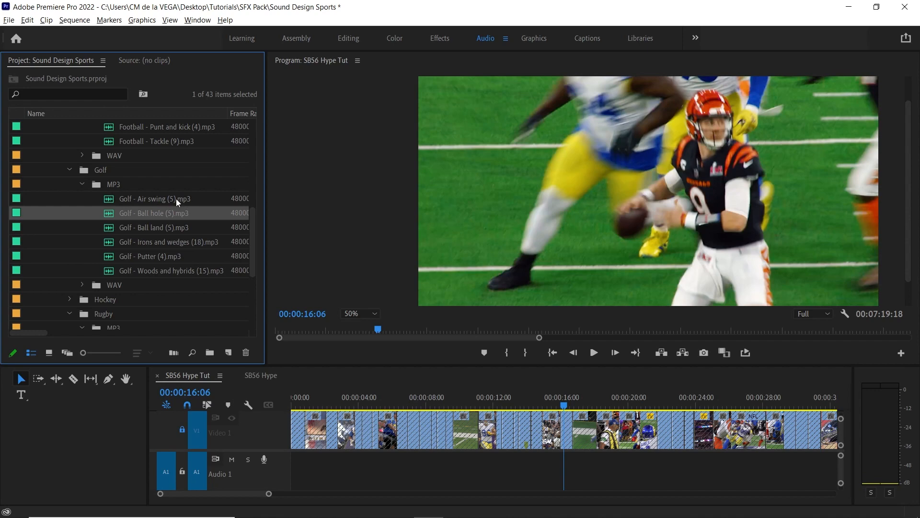
double_click(109, 200)
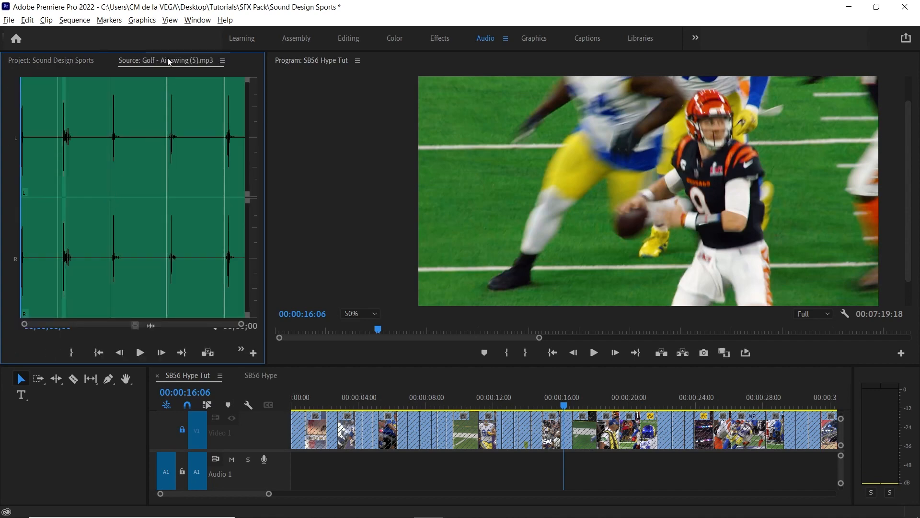
key("grave")
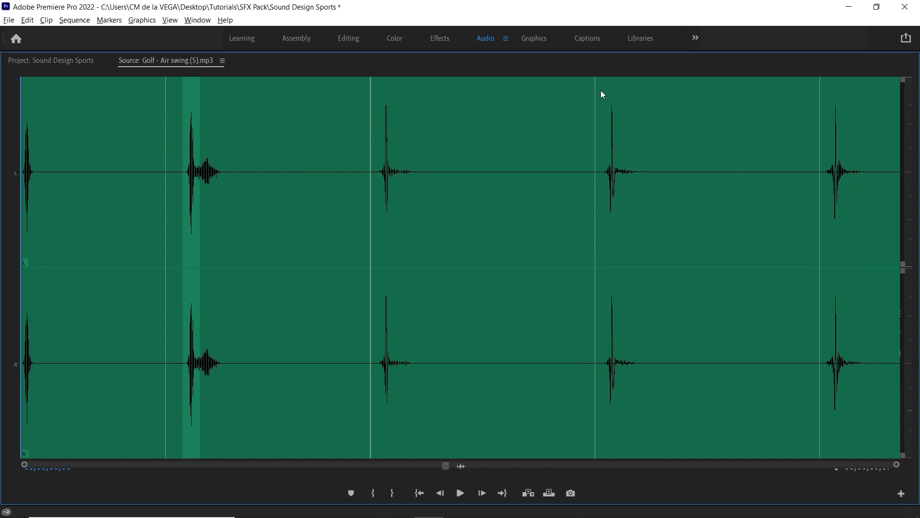
Step through the markers of the Golf - Air swing source clip and listen to the second swing.
key("shift+m")
key("shift+m")
key("shift+m")
key("shift+m")
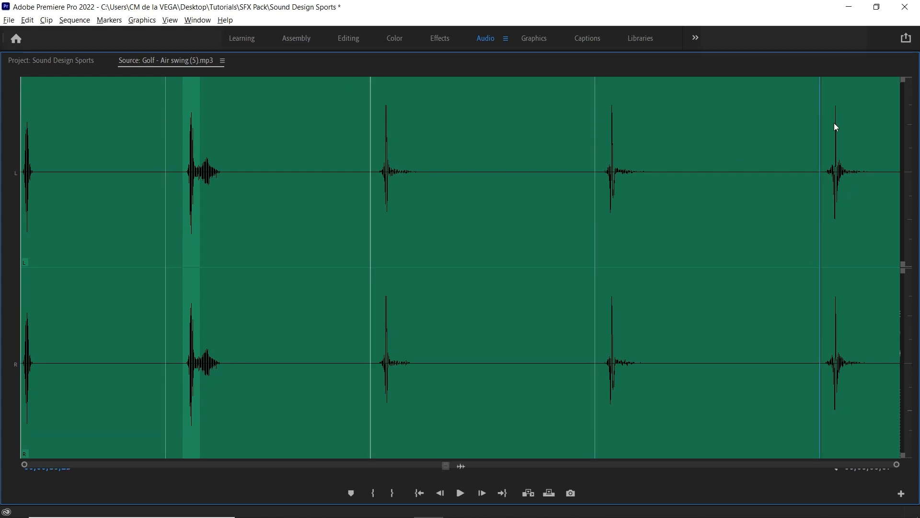
key("ctrl+shift+m")
key("ctrl+shift+m")
key("ctrl+shift+m")
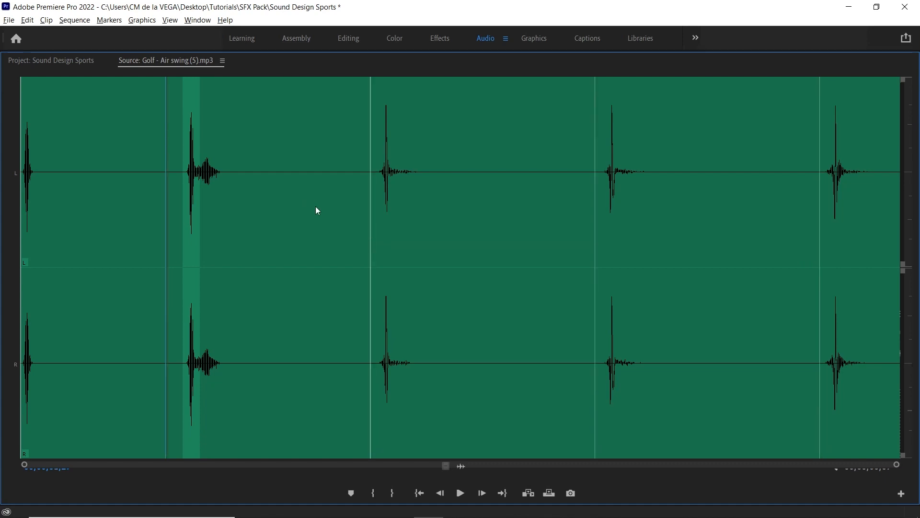
key("space")
key("space")
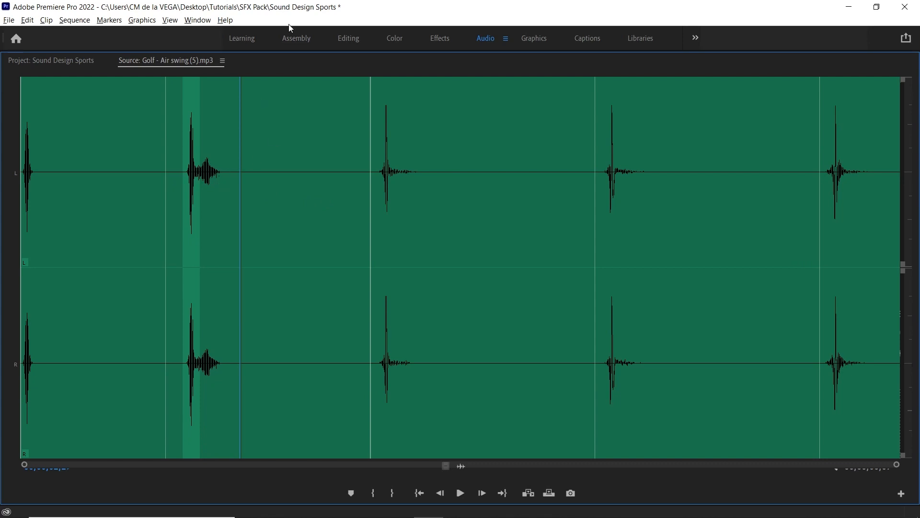
Mark the second air swing with an in point at its marker and an out point after the sound ends.
key("ctrl+shift+m")
key("i")
key("space")
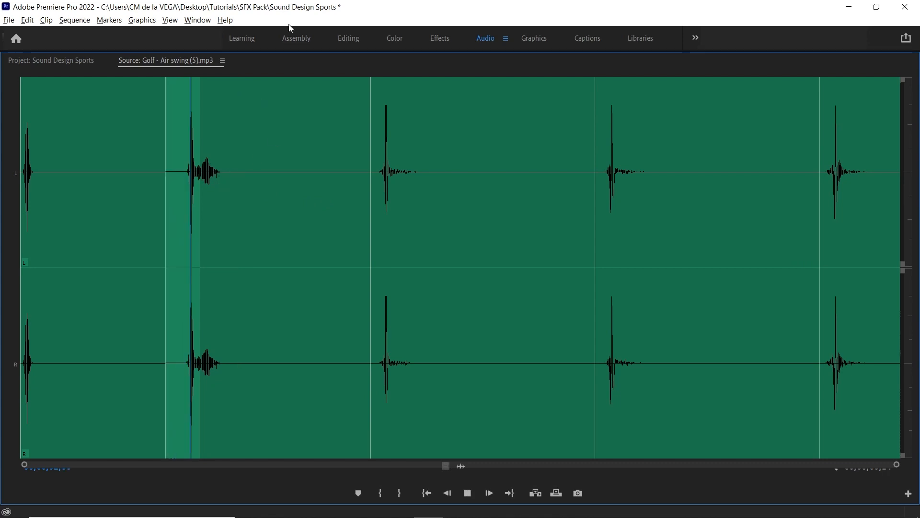
key("space")
key("o")
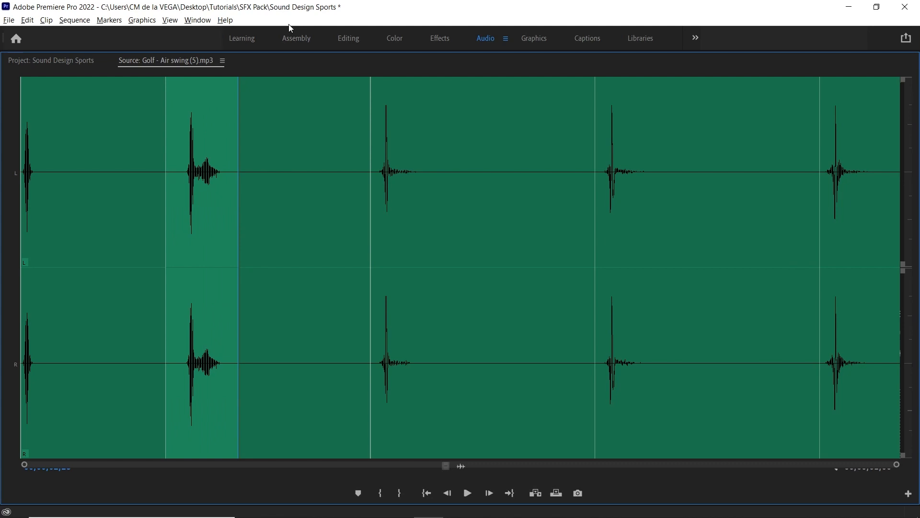
Restore the normal workspace size, move the sequence playhead to 00:00:27:26 and set the Program monitor zoom to Fit.
key("grave")
left_click_drag(567, 393, 761, 390)
left_click(357, 313)
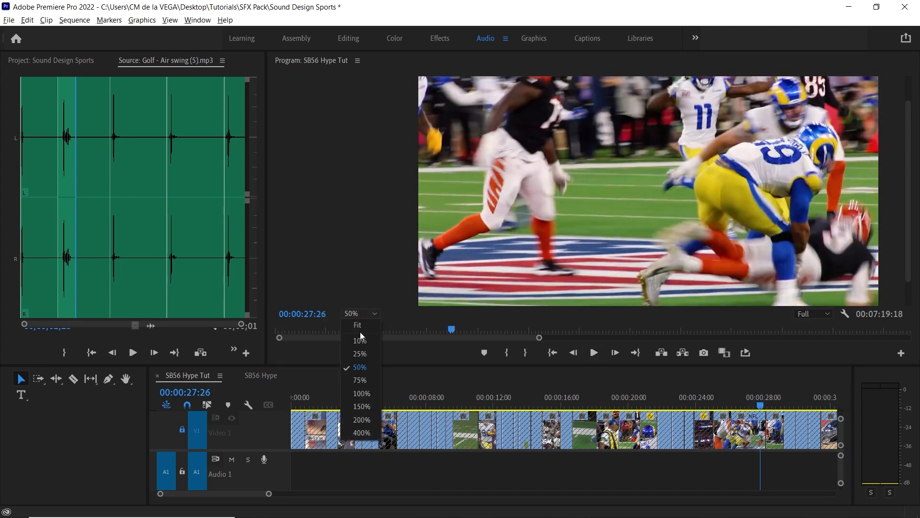
left_click(359, 326)
Overwrite the marked air swing sound onto Audio 1 at 00:00:27:26.
left_click(759, 403)
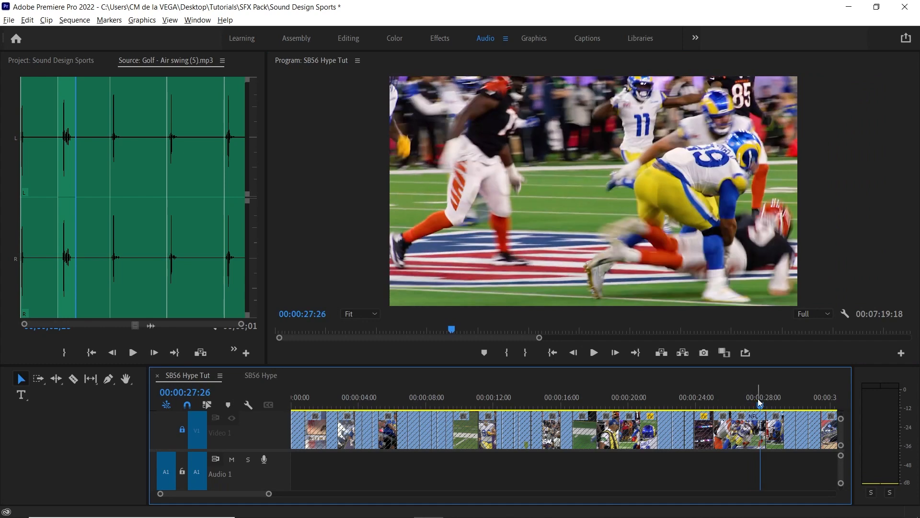
key("=")
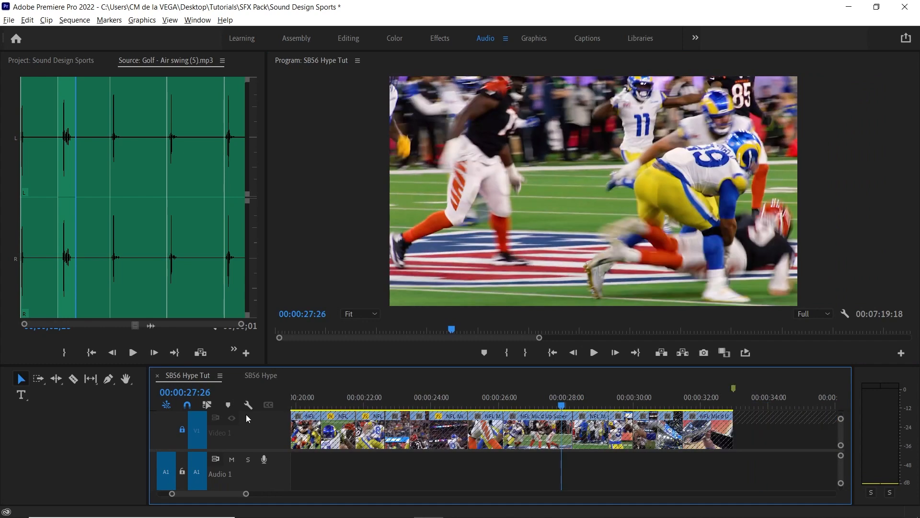
key(".")
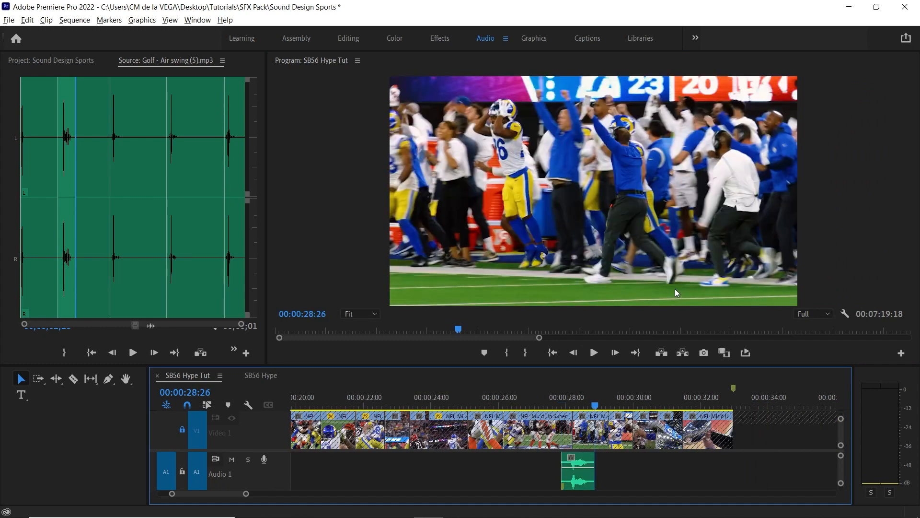
Move the sequence playhead to 00:00:27:07 in the quarterback sack shot.
left_click(564, 387)
key("=")
mouse_move(501, 396)
left_mouse_down()
mouse_move(537, 397)
mouse_move(514, 403)
left_mouse_up()
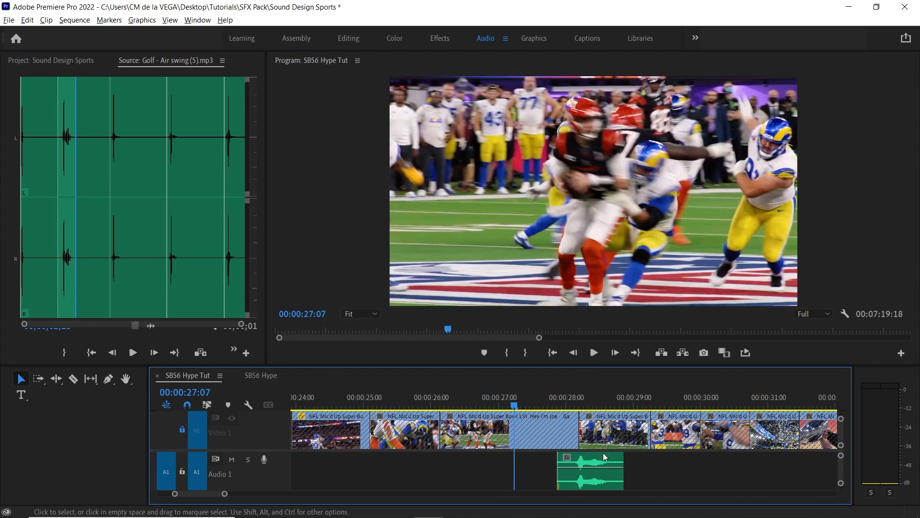
Nudge the air swing clip on Audio 1 earlier until its waveform peak lines up with the playhead at 00:00:27:07.
left_click(607, 461)
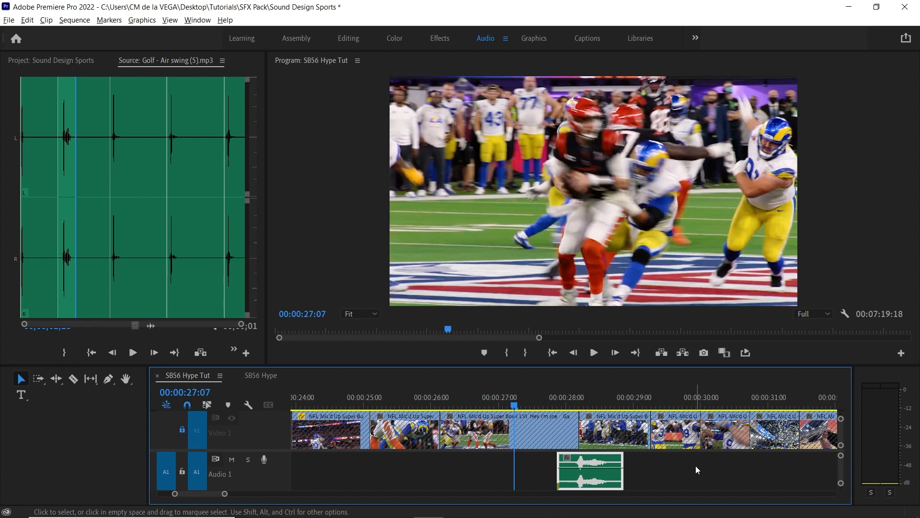
key("alt+Left")
key("alt+Left")
key("alt+Left")
key("alt+Left")
key("alt+Left")
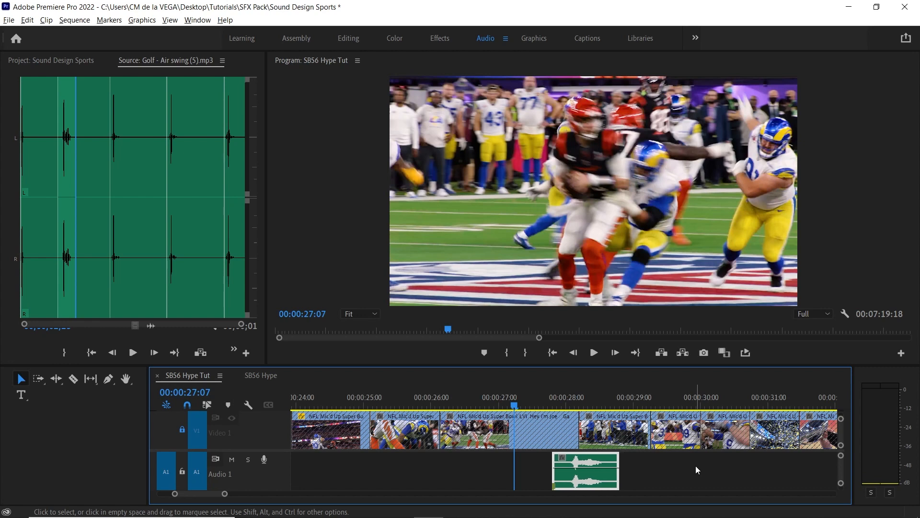
key("alt+Left")
key("alt+Left")
key("alt+Left")
key("alt+Left")
key("alt+Left")
key("alt+Left")
key("alt+Left")
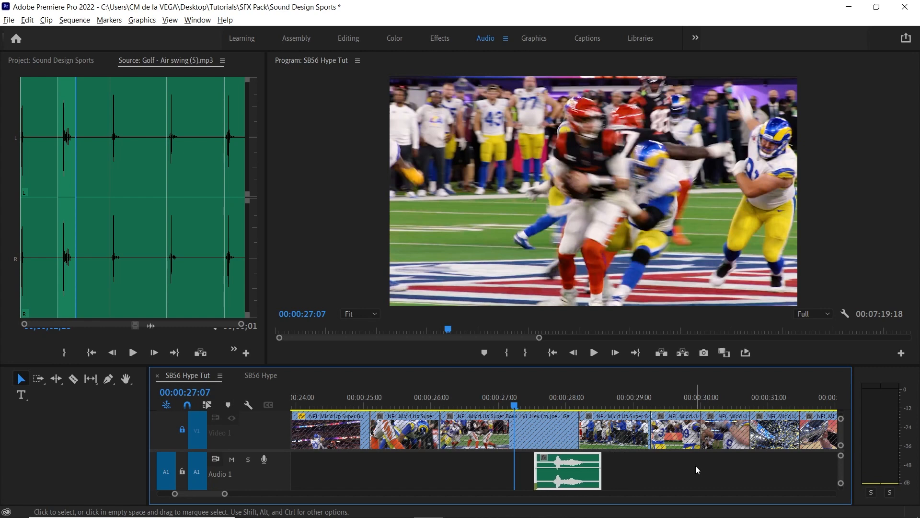
key("alt+Left")
key("alt+Left")
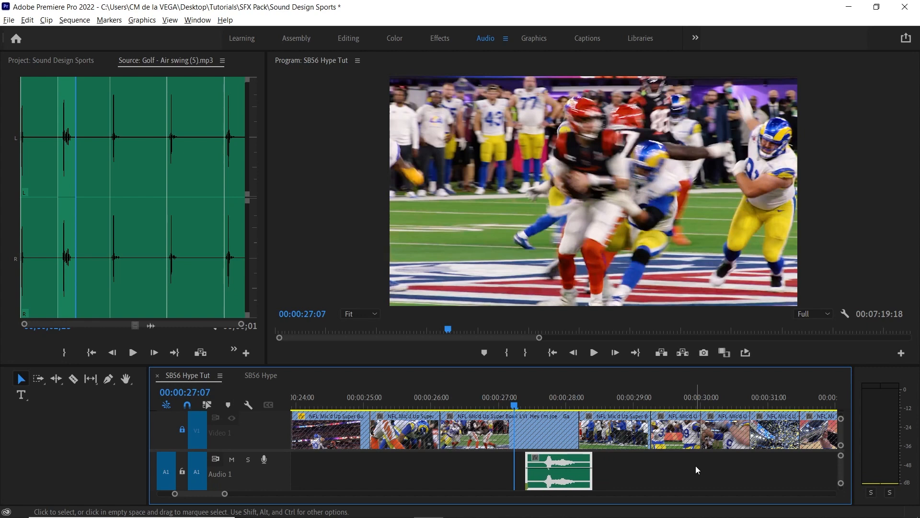
key("alt+Right")
key("alt+Right")
key("alt+Right")
key("alt+Right")
key("alt+Right")
key("alt+Right")
key("alt+Right")
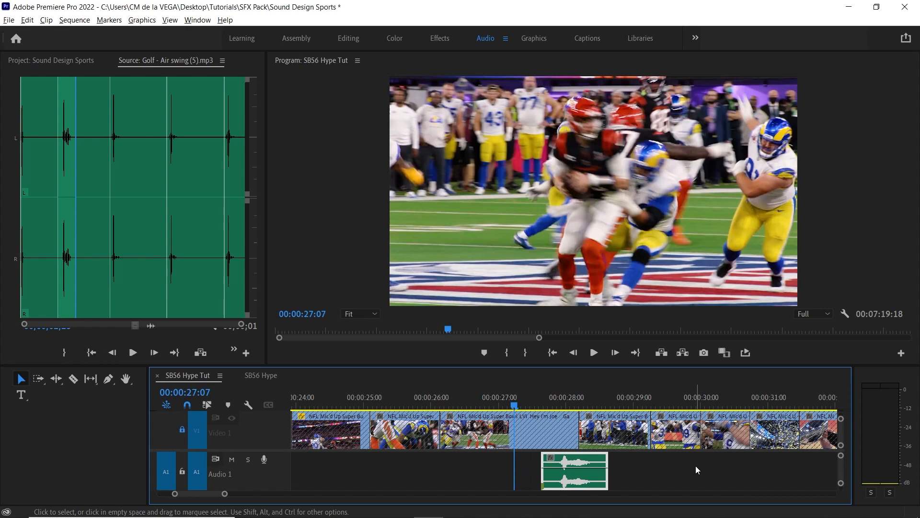
key("alt+Left")
key("alt+Left")
key("alt+Left")
key("alt+Left")
key("alt+Left")
key("alt+Left")
key("alt+Left")
key("alt+Left")
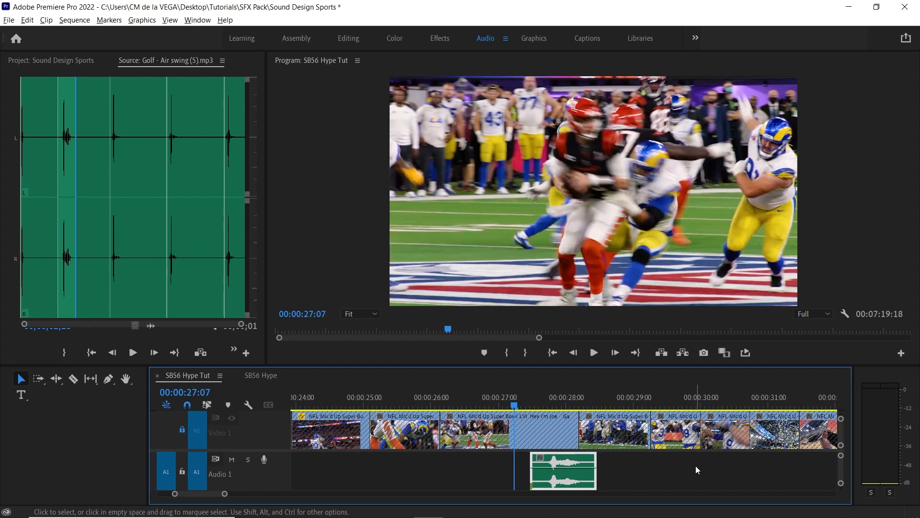
key("alt+Left")
key("alt+Left")
key("alt+Right")
key("alt+Right")
key("alt+Right")
key("alt+Right")
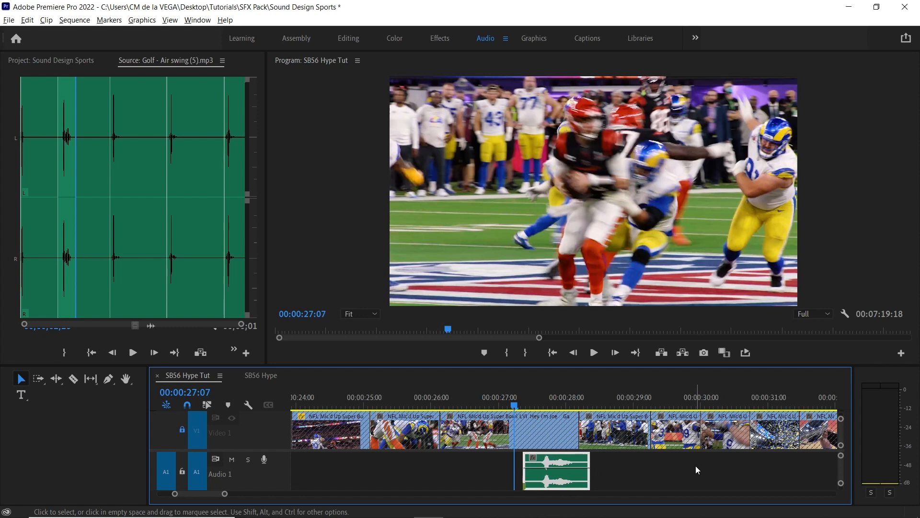
key("alt+Left")
key("alt+Left")
key("alt+Left")
key("alt+Left")
key("alt+Left")
key("alt+Left")
key("alt+Left")
key("alt+Left")
key("alt+Left")
key("alt+Left")
key("alt+Left")
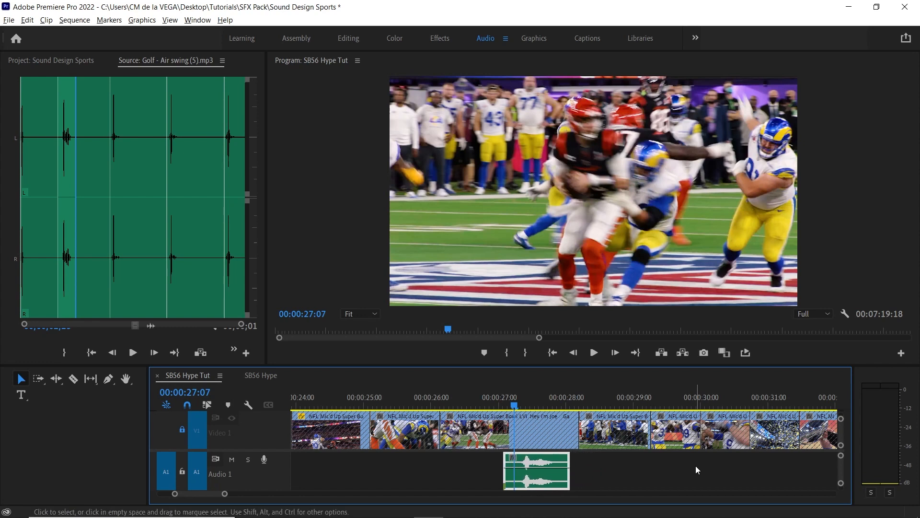
key("alt+Left")
key("alt+Left")
key("alt+Left")
key("alt+Left")
key("alt+Left")
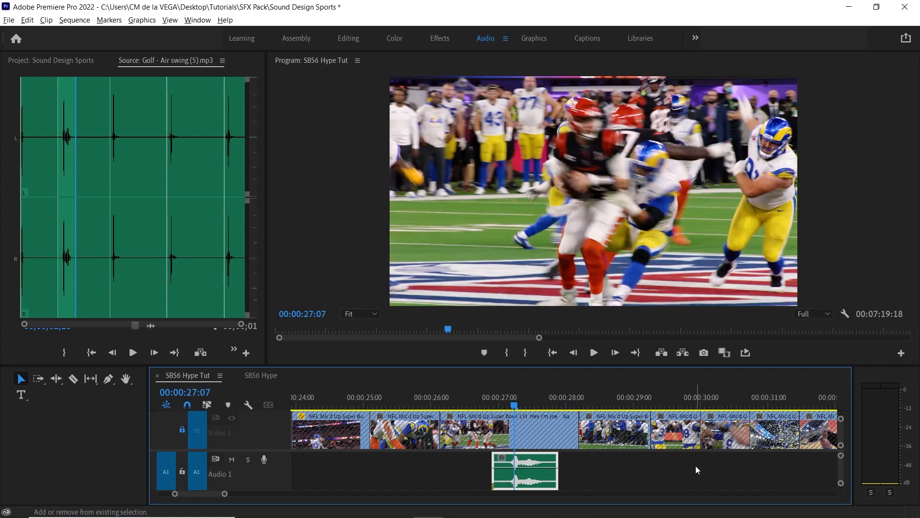
Move the playhead to 00:00:27:13, nudge the air swing clip eight frames later, and play back the tackle to check the timing.
left_click(491, 397)
key("space")
mouse_move(535, 398)
left_mouse_down()
mouse_move(504, 398)
mouse_move(527, 398)
left_mouse_up()
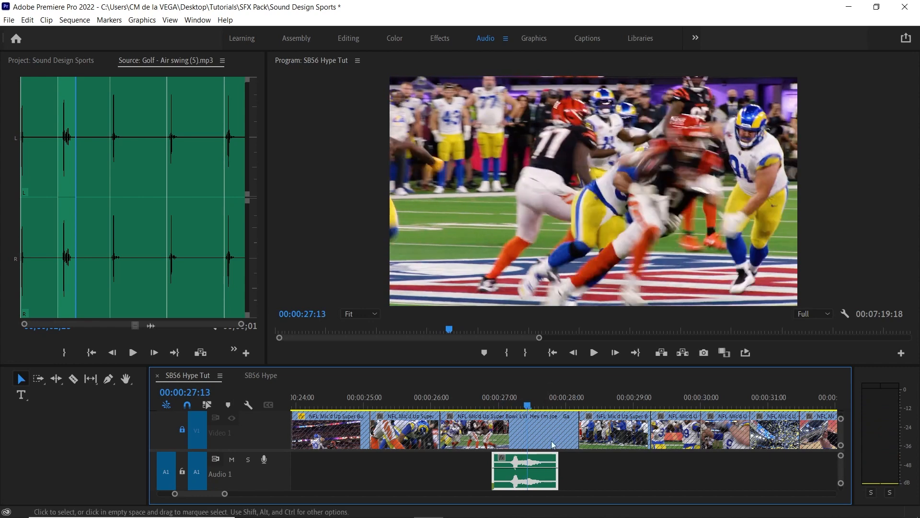
key("alt+Right")
key("alt+Right")
key("alt+Right")
key("alt+Right")
key("alt+Right")
key("alt+Right")
key("alt+Right")
key("alt+Right")
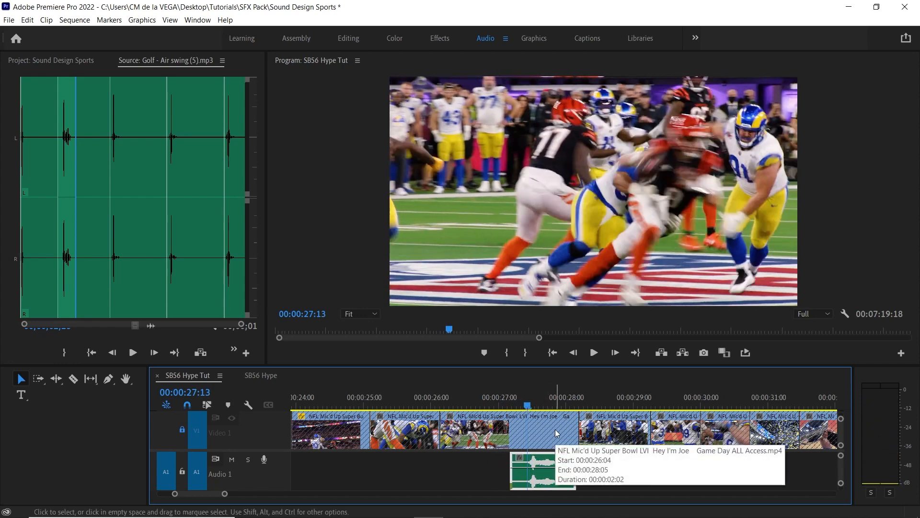
key("space")
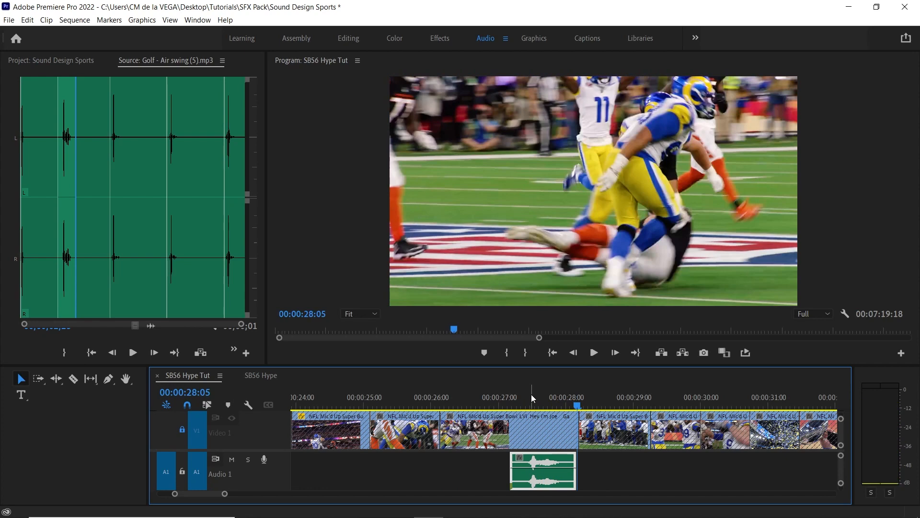
key("space")
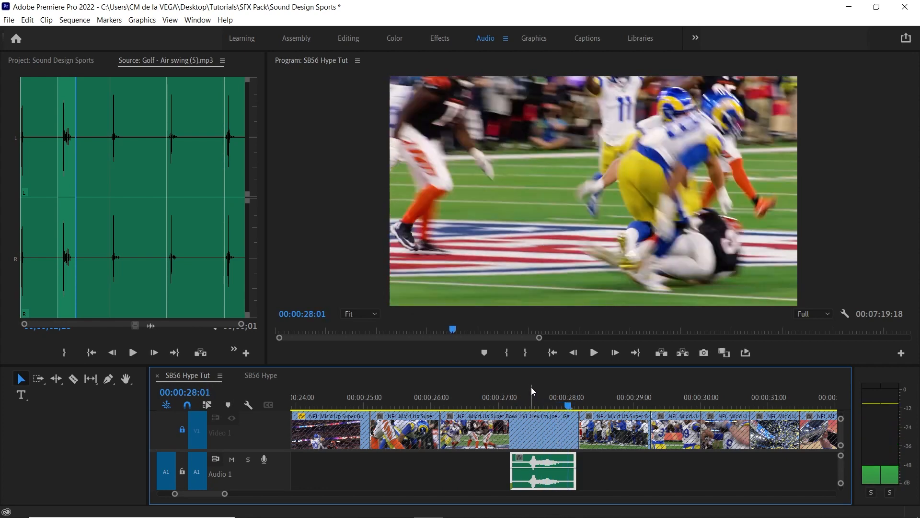
Open Rugby - Tackle (6).mp3 from the project in the Source monitor and enlarge the monitor to fill the workspace.
left_click(76, 61)
left_click_drag(252, 240, 249, 277)
left_click(111, 272)
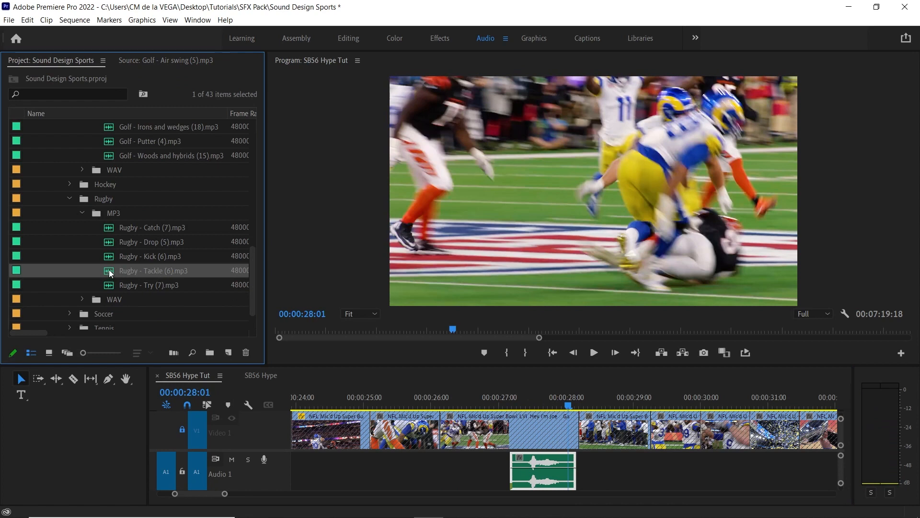
double_click(110, 272)
key("grave")
Listen to the second tackle sound in the Rugby - Tackle source clip.
left_click(102, 199)
key("space")
key("space")
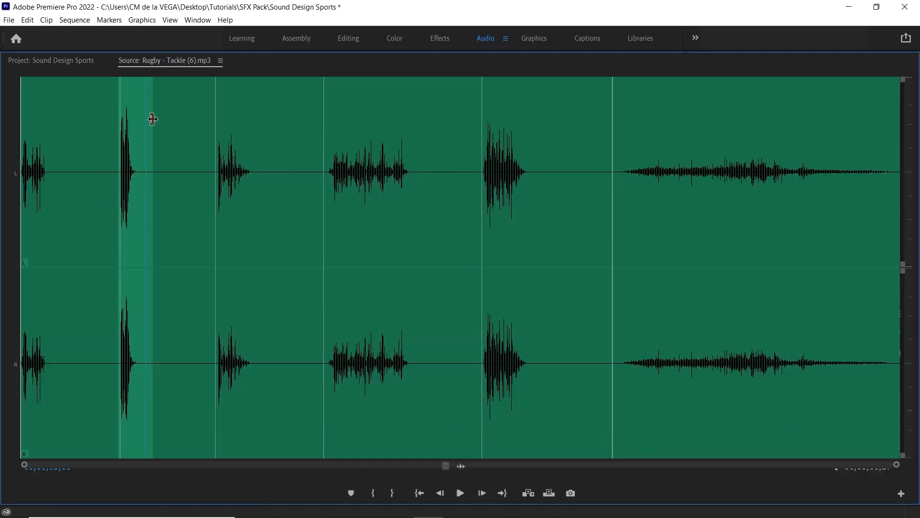
Restore the workspace, make room for the timeline, and overwrite the marked rugby tackle sound onto Audio 2 at 00:00:27:28.
key("grave")
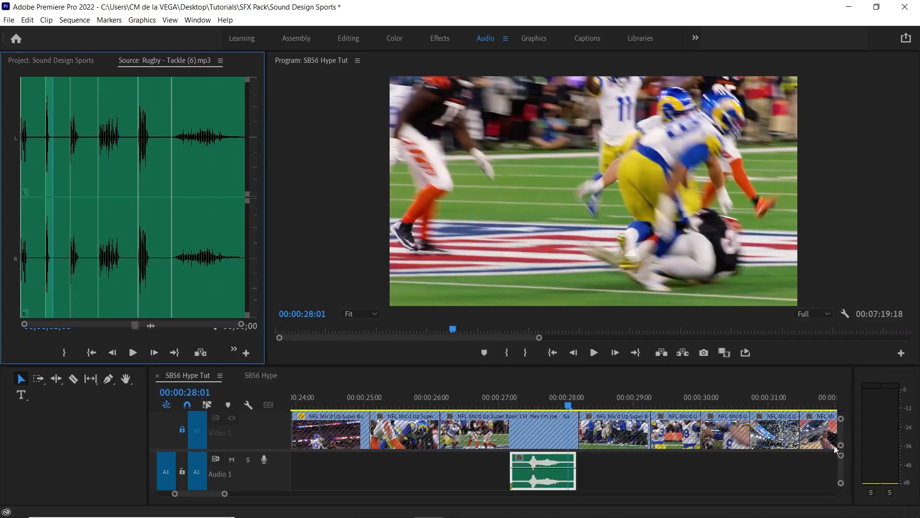
left_click_drag(800, 363, 799, 342)
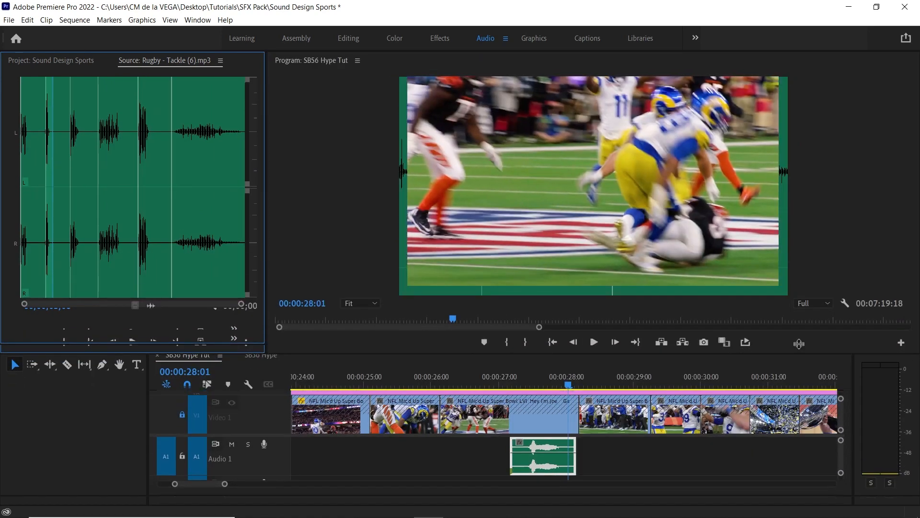
scroll(182, 480, "down", 2)
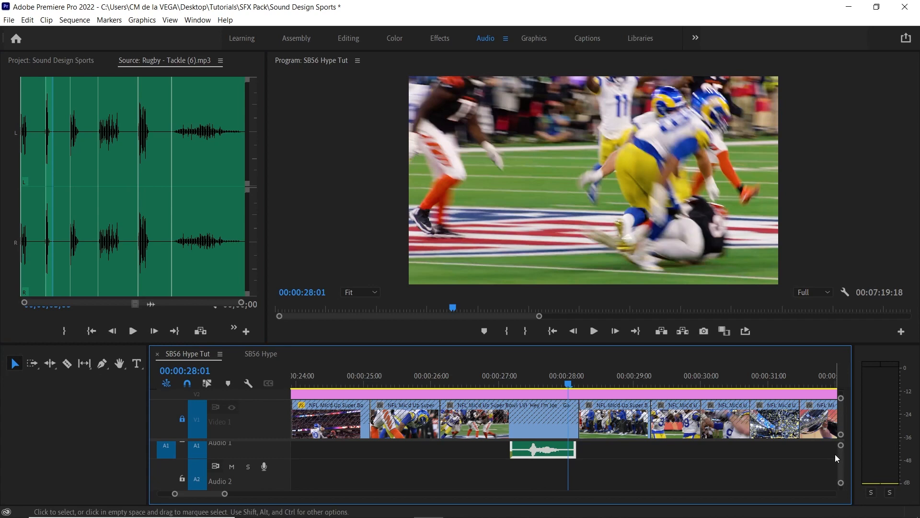
left_click(166, 477)
mouse_move(564, 378)
left_mouse_down()
mouse_move(550, 376)
mouse_move(562, 376)
left_mouse_up()
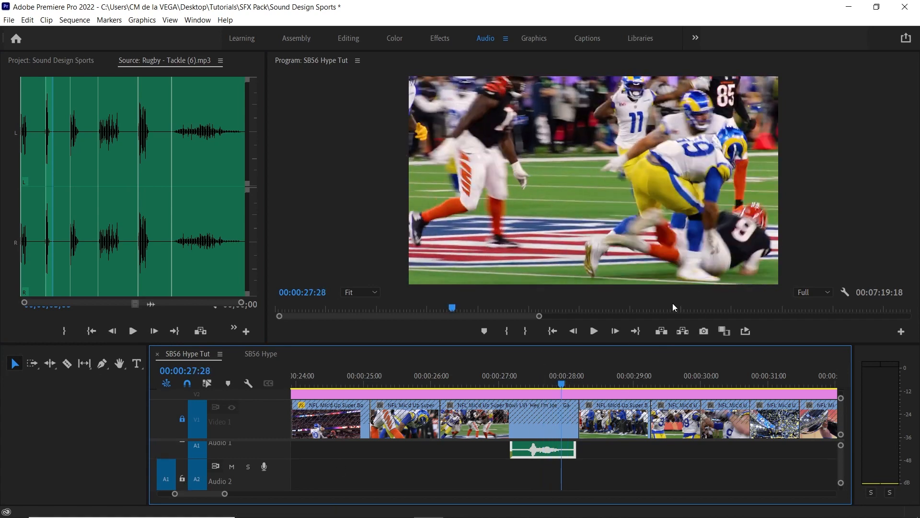
key("period")
Play back the quarterback tackle shot to check the timing of the rugby tackle sound on Audio 2.
left_click(551, 379)
key("space")
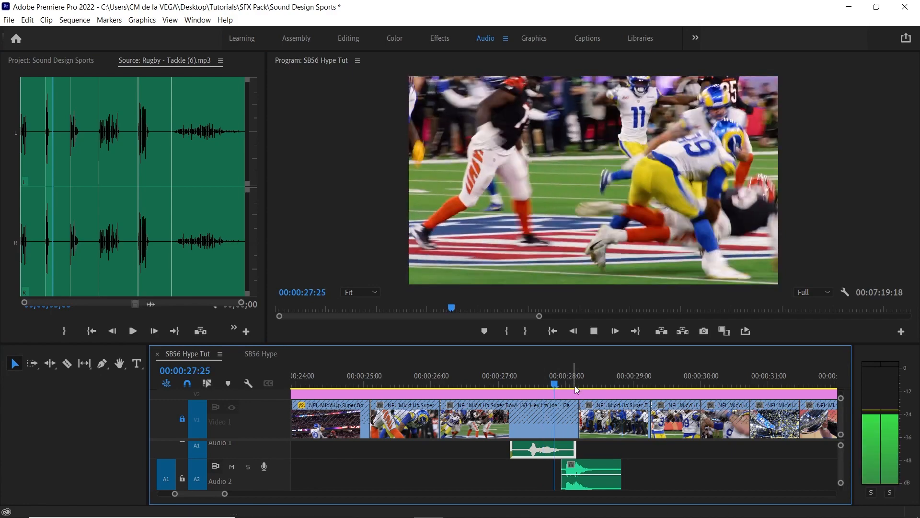
left_click(499, 378)
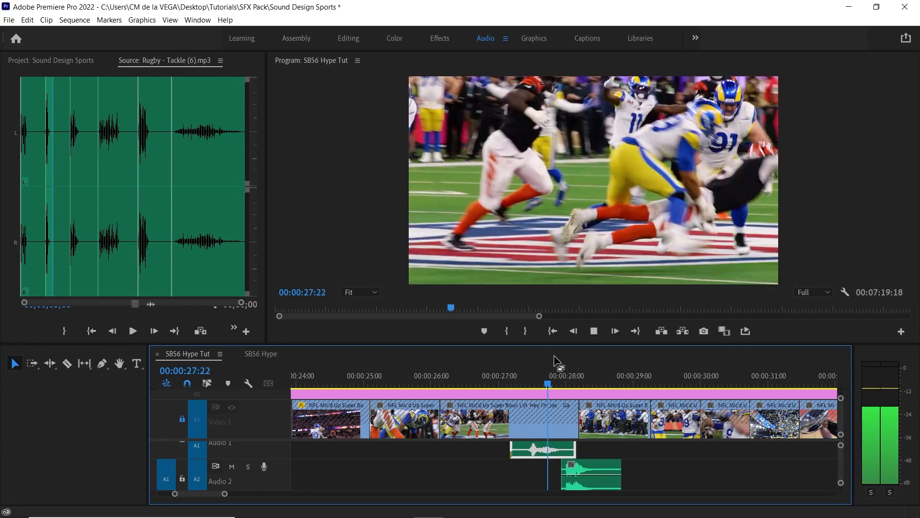
key("space")
Open Football - Tackle (9).mp3 from the project in an enlarged Source monitor and listen to its third tackle sound.
left_click(56, 60)
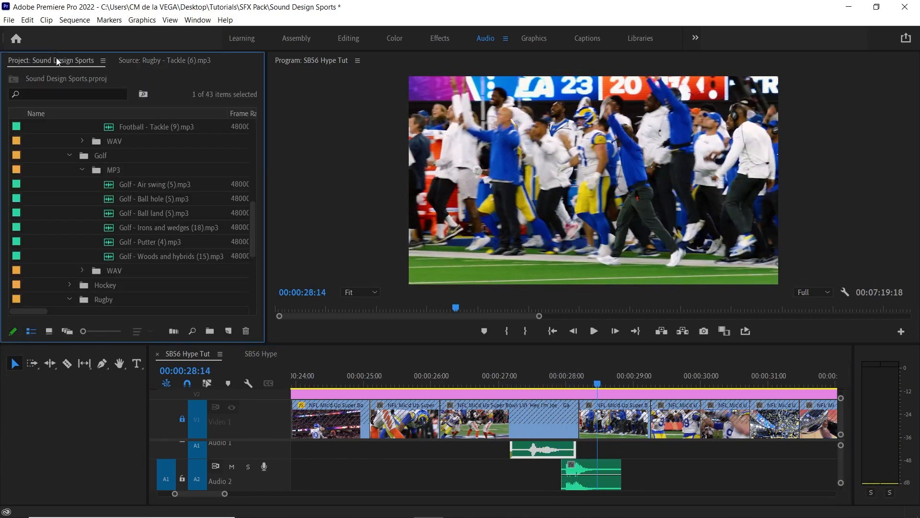
left_click_drag(255, 226, 251, 192)
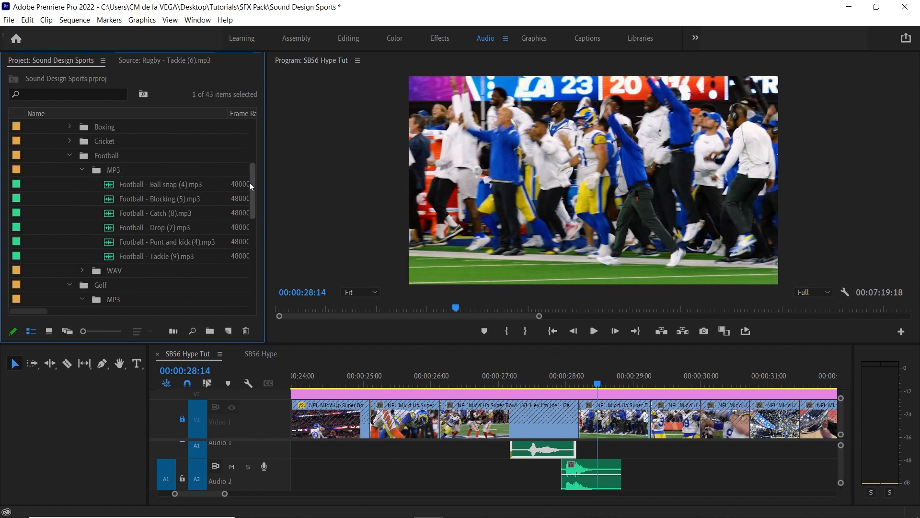
left_click(179, 244)
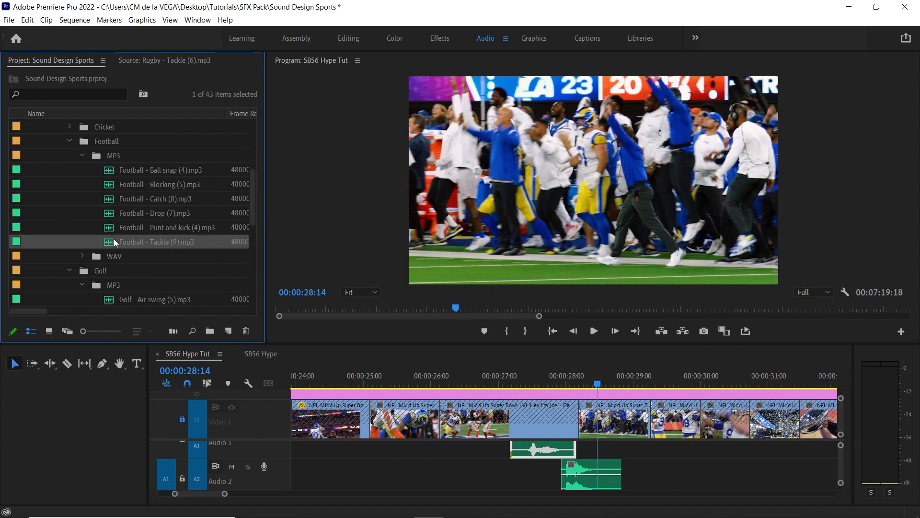
double_click(110, 244)
key("grave")
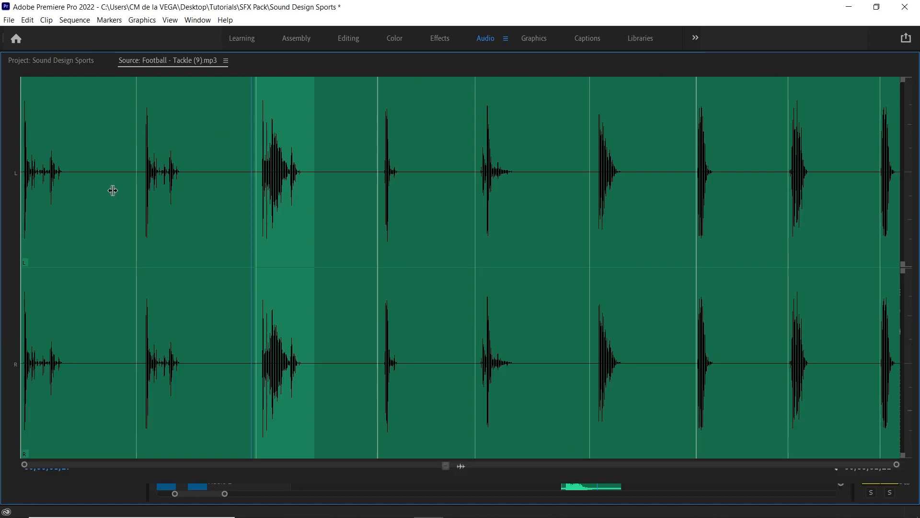
left_click_drag(242, 211, 259, 199)
key("space")
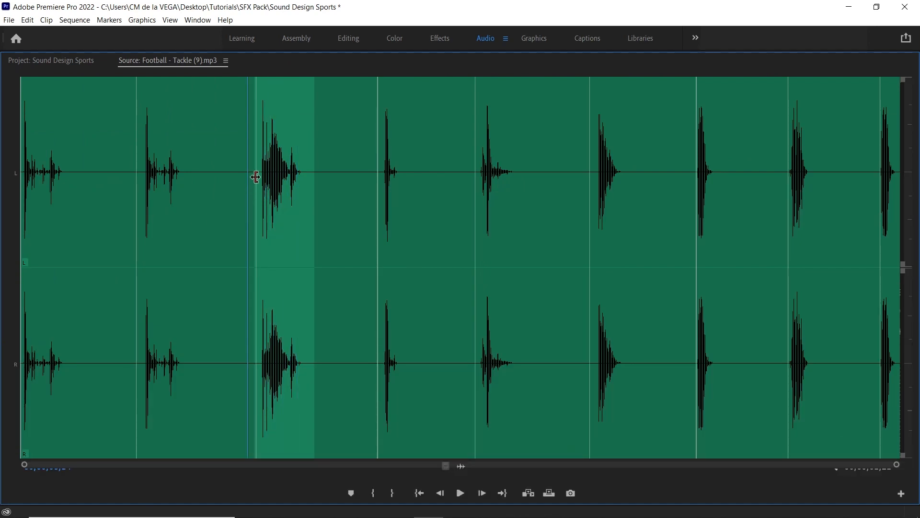
Restore the workspace and overwrite the marked football tackle sound onto Audio 3 at 00:00:26:15.
key("grave")
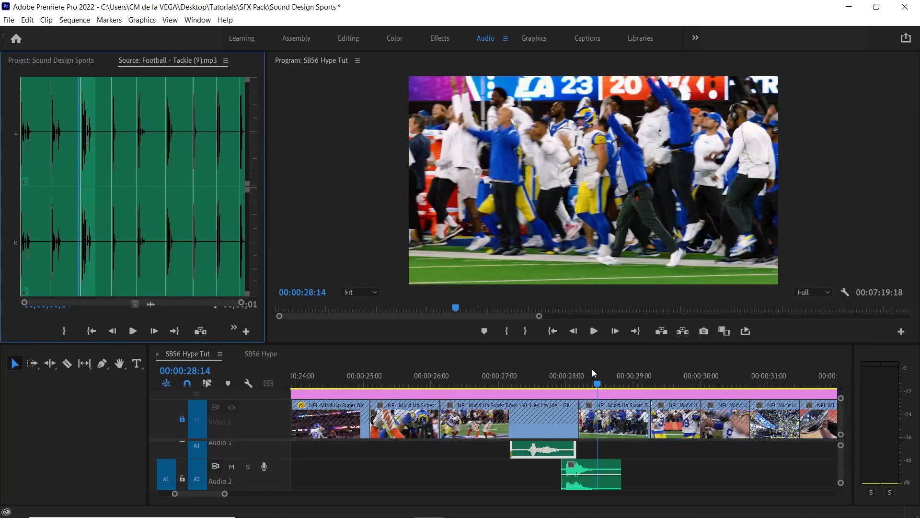
left_click(442, 377)
left_click_drag(441, 376, 467, 372)
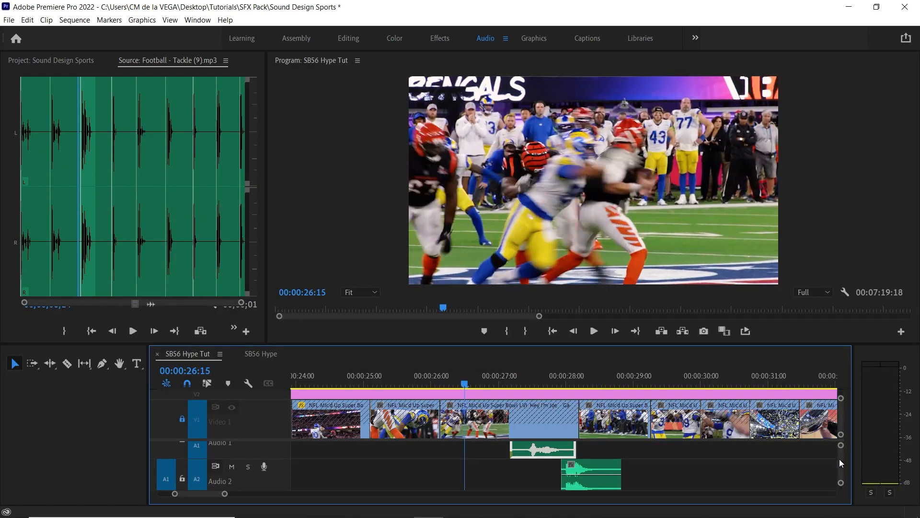
scroll(841, 462, "down", 3)
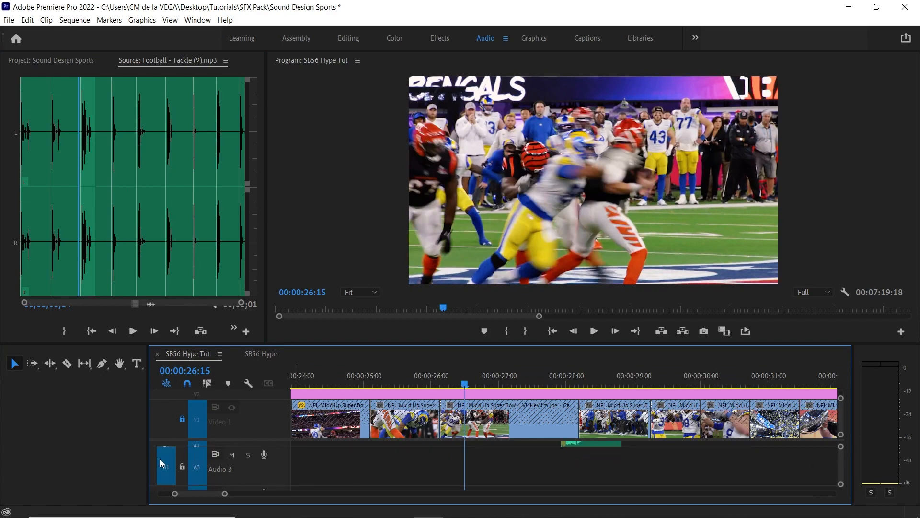
key("period")
Play back the moment of player contact to check the timing of the football tackle clip on Audio 3.
left_click(469, 370)
key("space")
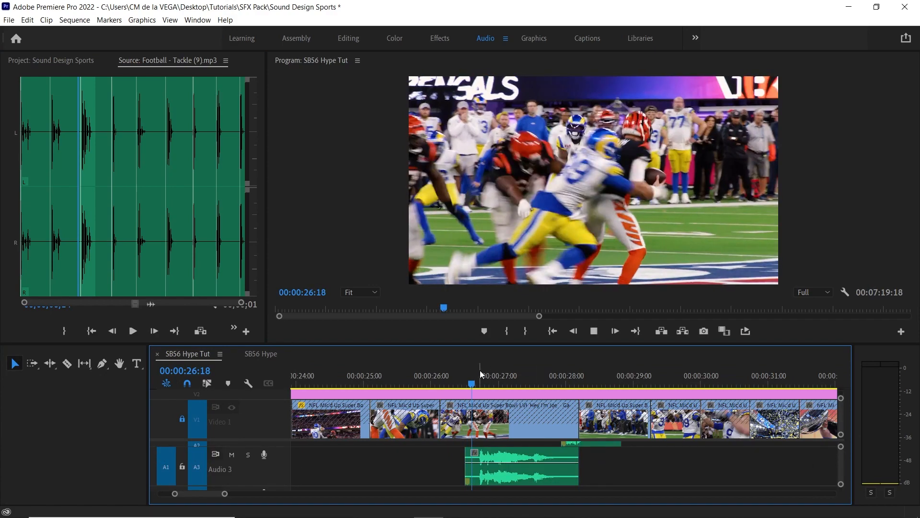
left_click(457, 370)
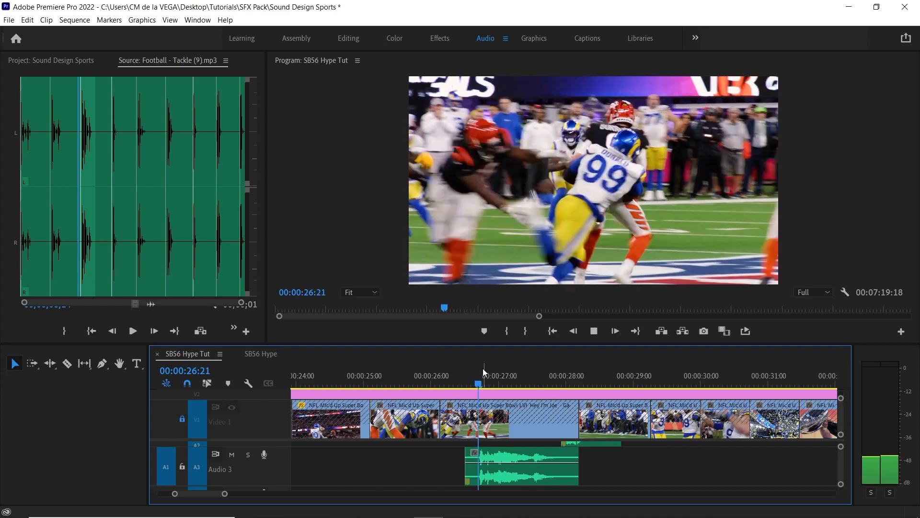
Trim the end of the football tackle clip on Audio 3 to 00:00:27:15 and play back the shot.
left_click(533, 381)
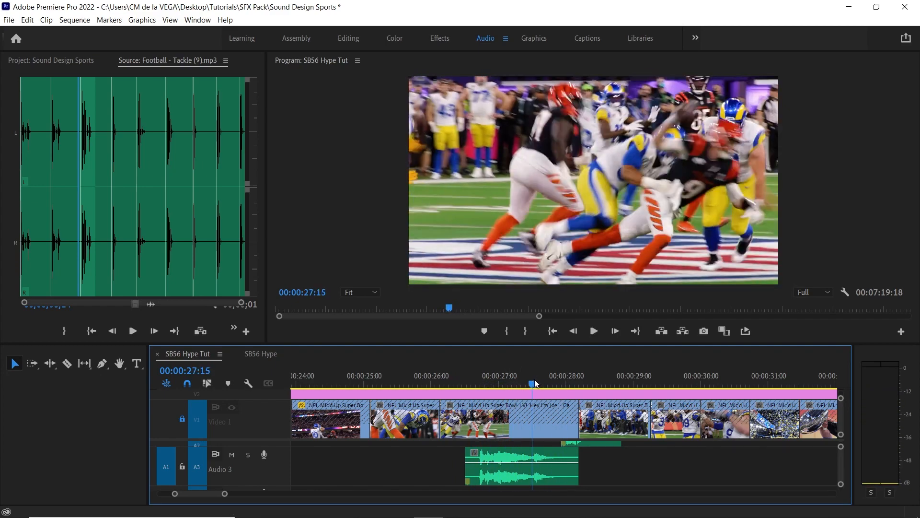
left_click_drag(578, 456, 532, 456)
left_click(456, 377)
key("space")
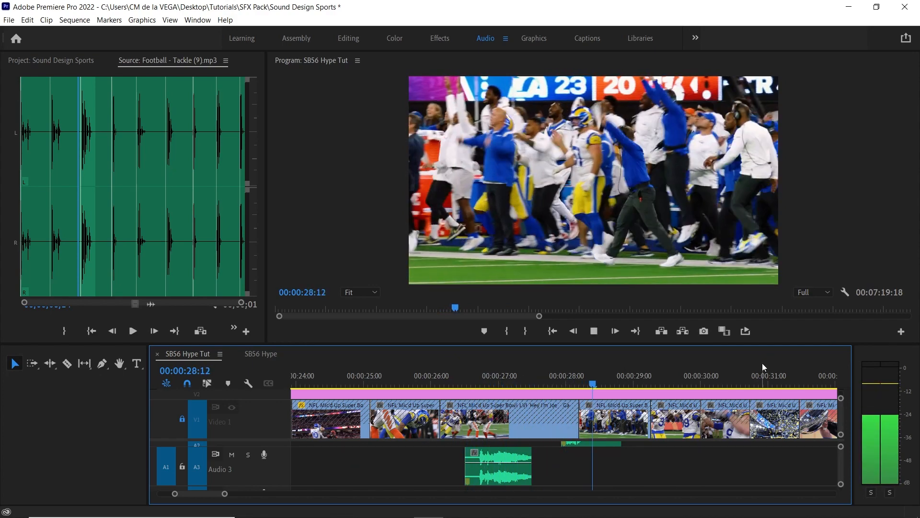
key("space")
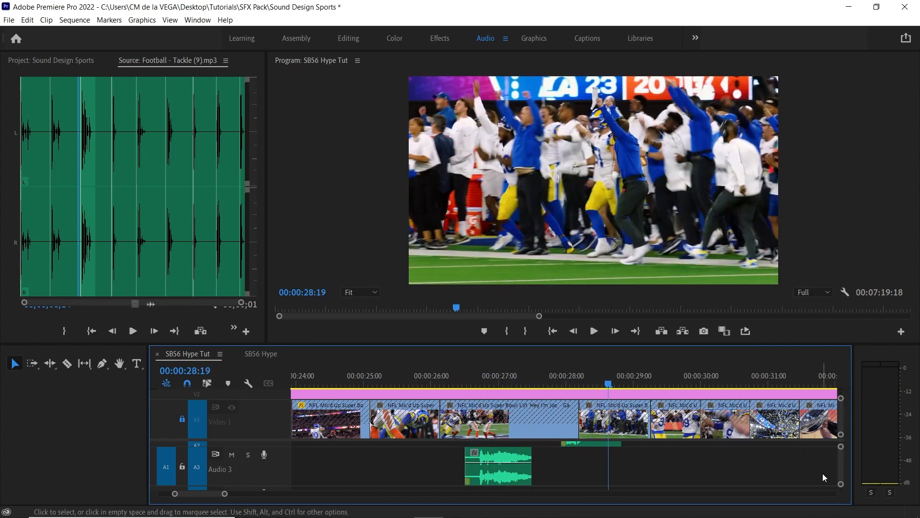
Review the layered clips on Audio 1 to 3 and play the sequence from 00:00:26:10.
scroll(841, 461, "up", 3)
scroll(841, 460, "down", 3)
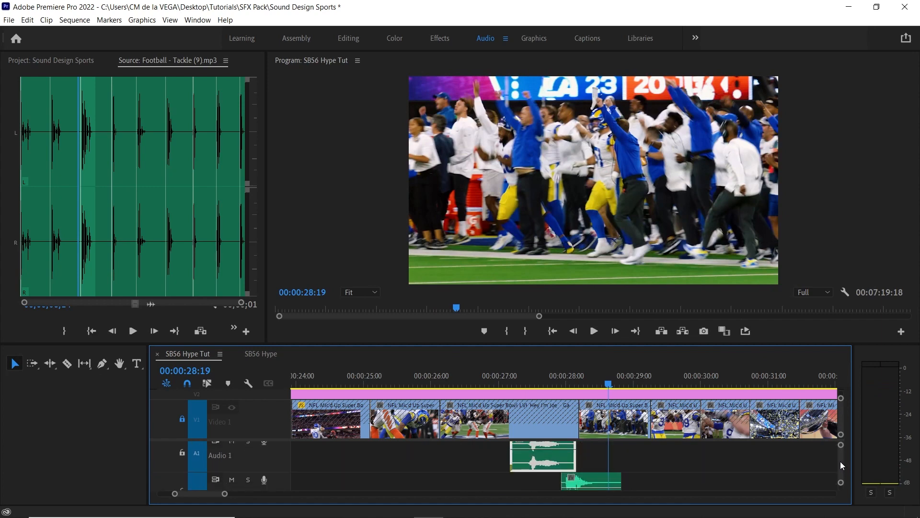
left_click(459, 375)
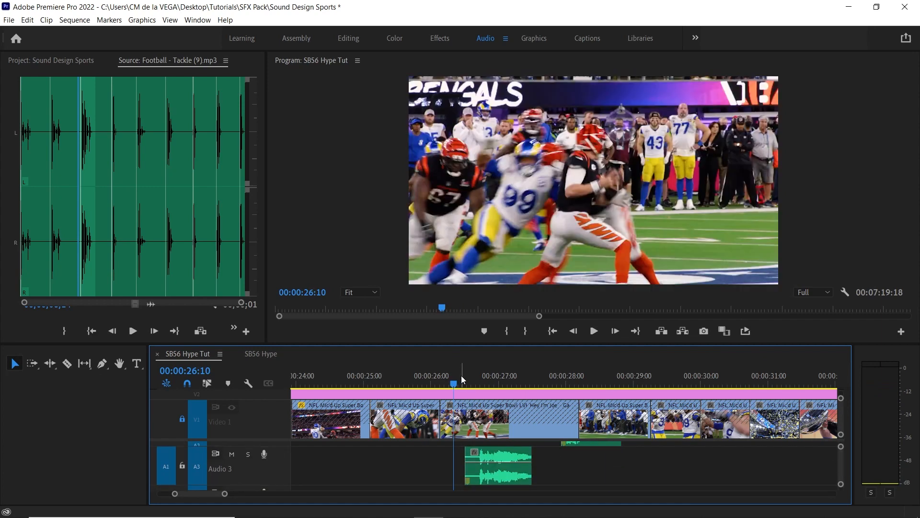
key("space")
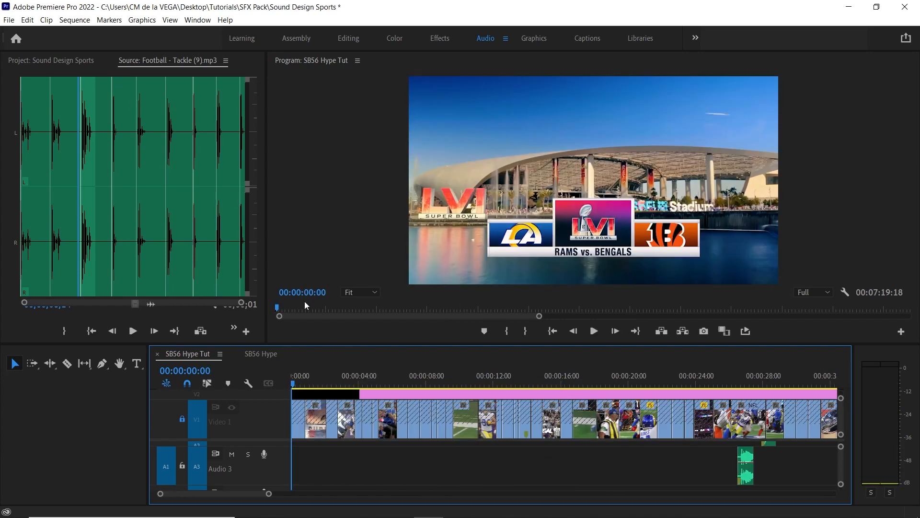
Find Whoosh - Short (20).mp3 in the Whoosh transitions MP3 bin under Bonus and open it in an enlarged Source monitor.
left_click_drag(355, 374, 415, 383)
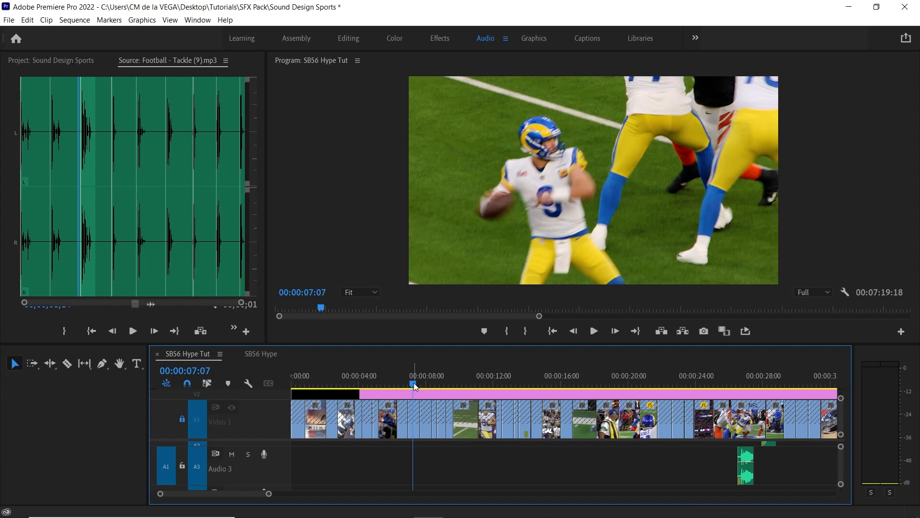
left_click(67, 63)
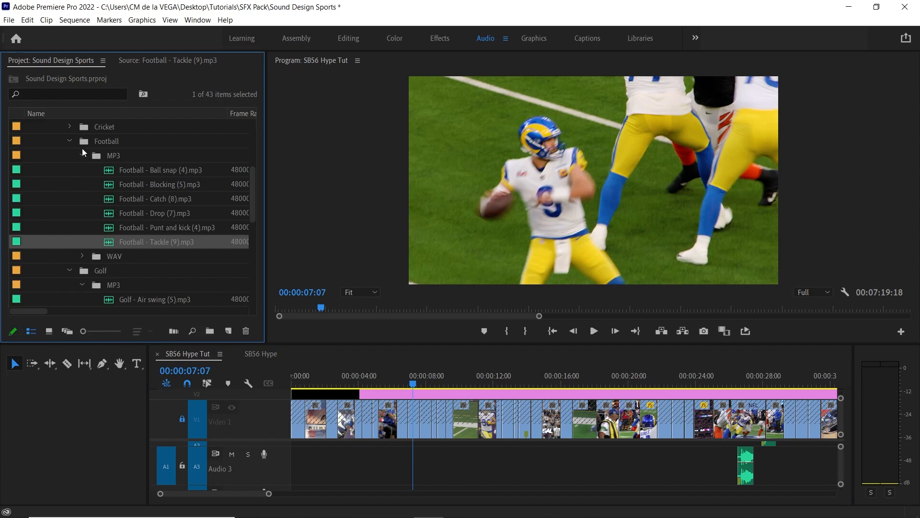
left_click(69, 141)
left_click_drag(251, 200, 248, 160)
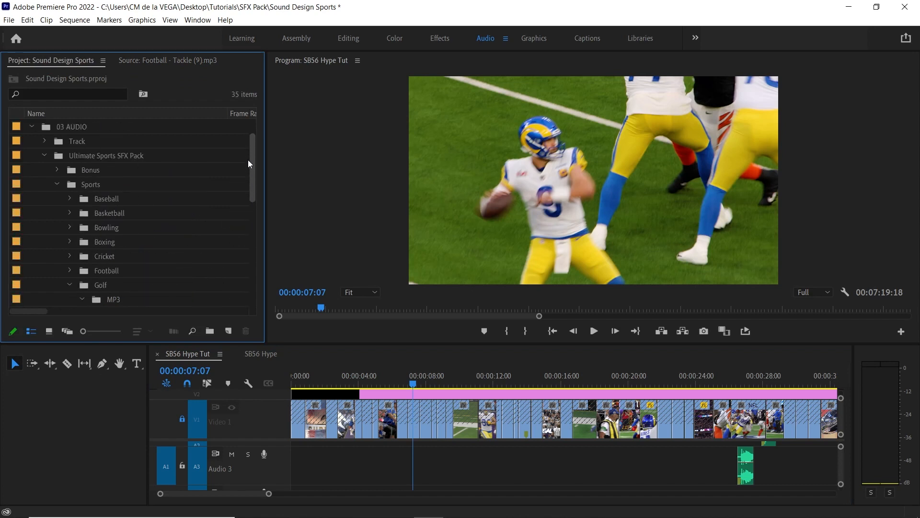
left_click(57, 170)
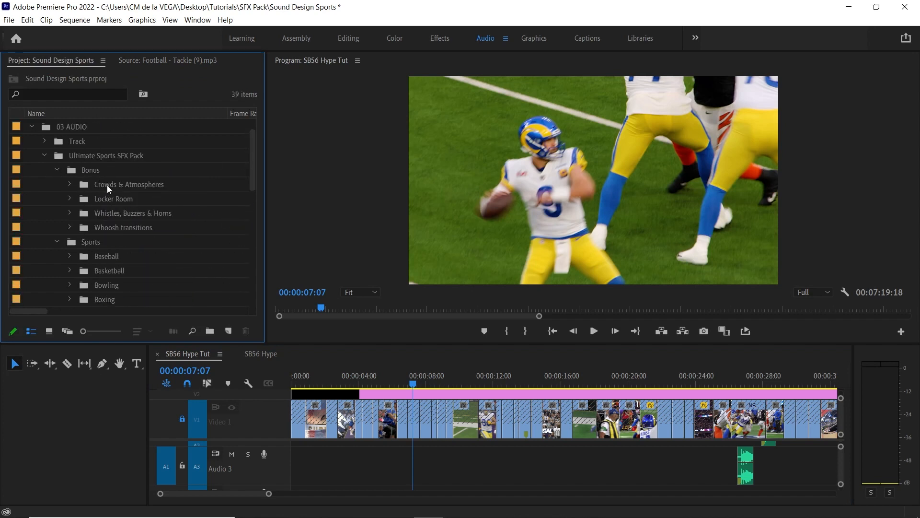
left_click(108, 228)
left_click(69, 227)
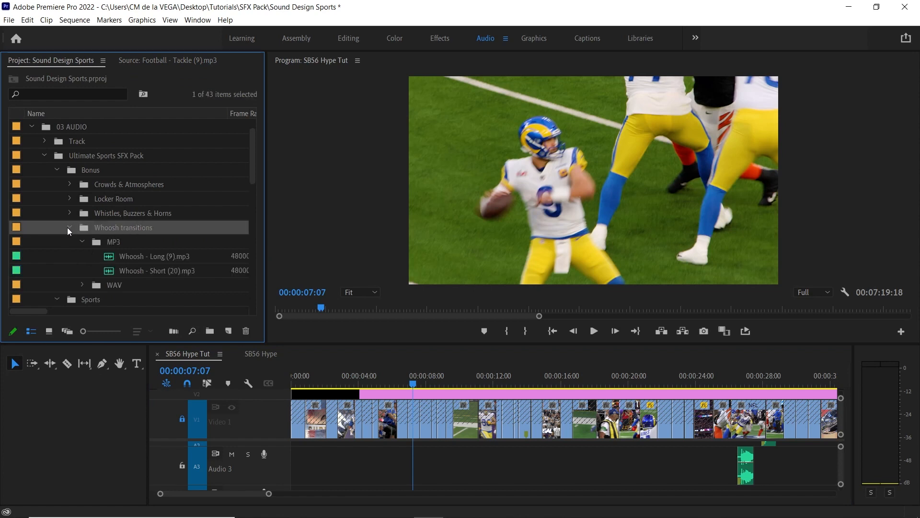
left_click(177, 270)
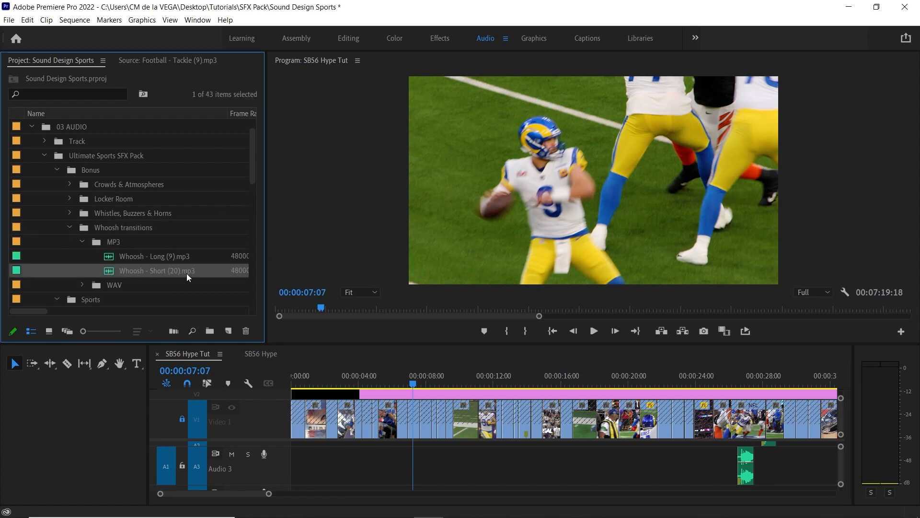
double_click(109, 271)
key("grave")
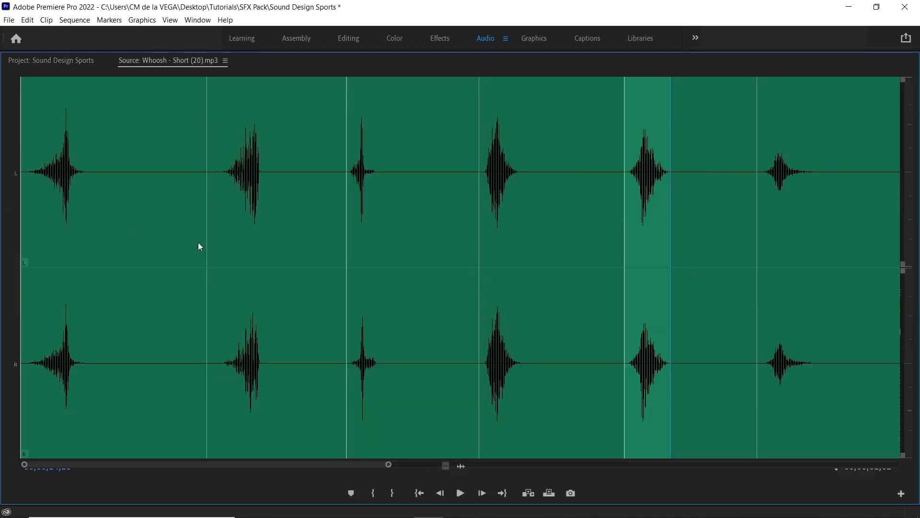
Show the whole whoosh source clip, then mark In at its start and Out after the first whoosh.
key("minus")
key("minus")
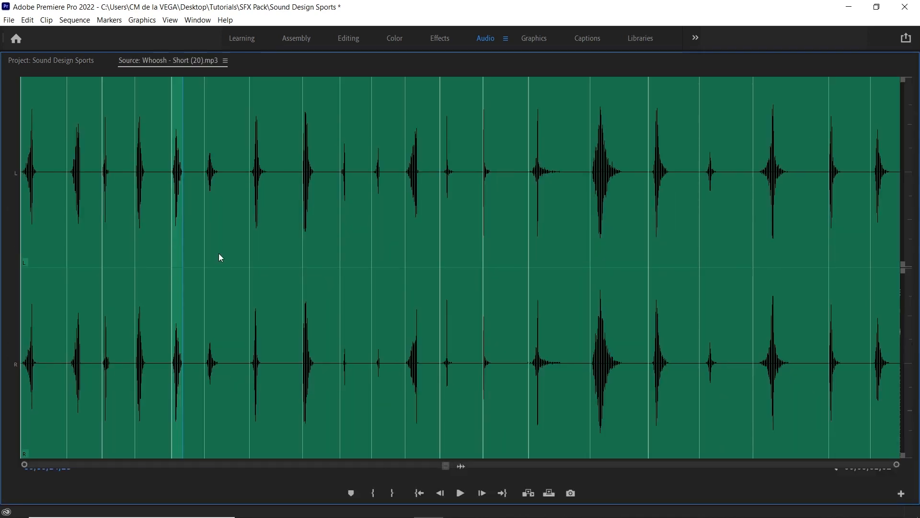
key("Home")
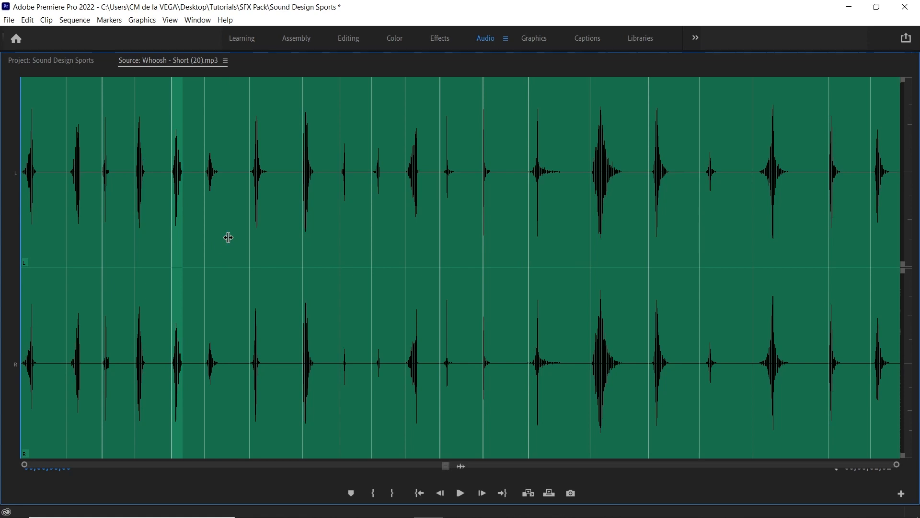
key("i")
key("space")
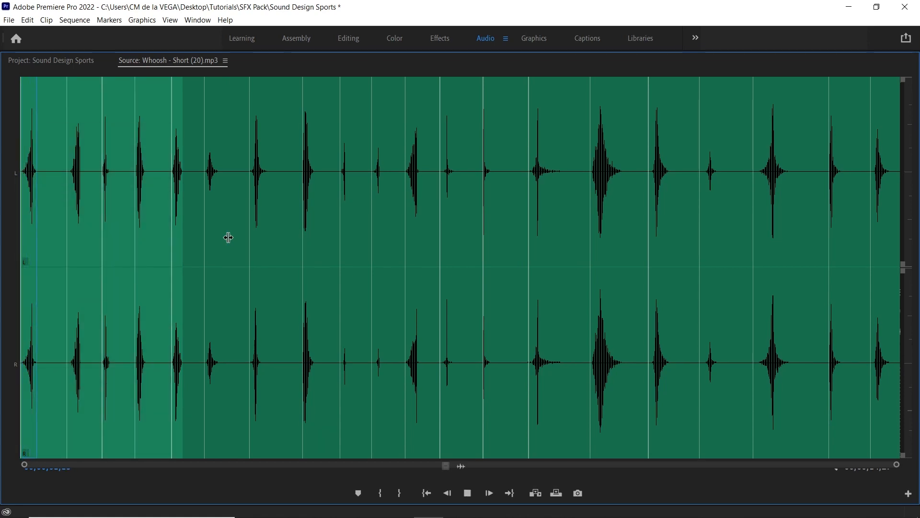
key("space")
key("o")
Overwrite the marked whoosh onto Audio 3 shortly after 00:00:04:00 and enlarge the timeline to fill the workspace.
key("grave")
left_click_drag(411, 377, 355, 378)
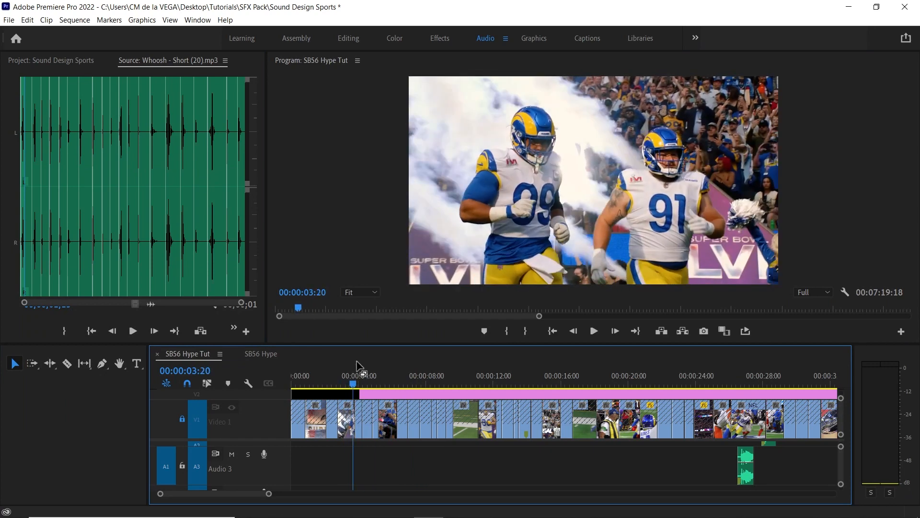
key("equal")
mouse_move(569, 375)
left_mouse_down()
mouse_move(587, 378)
mouse_move(582, 370)
left_mouse_up()
key("period")
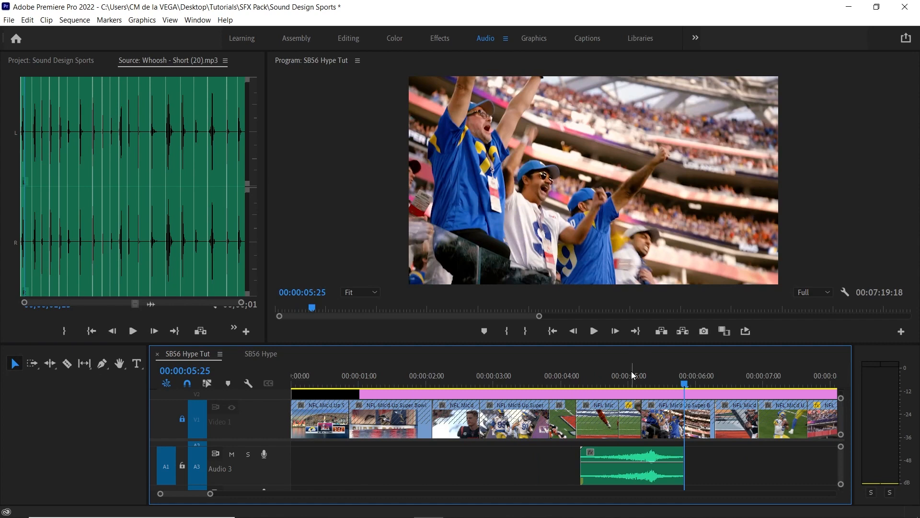
key("grave")
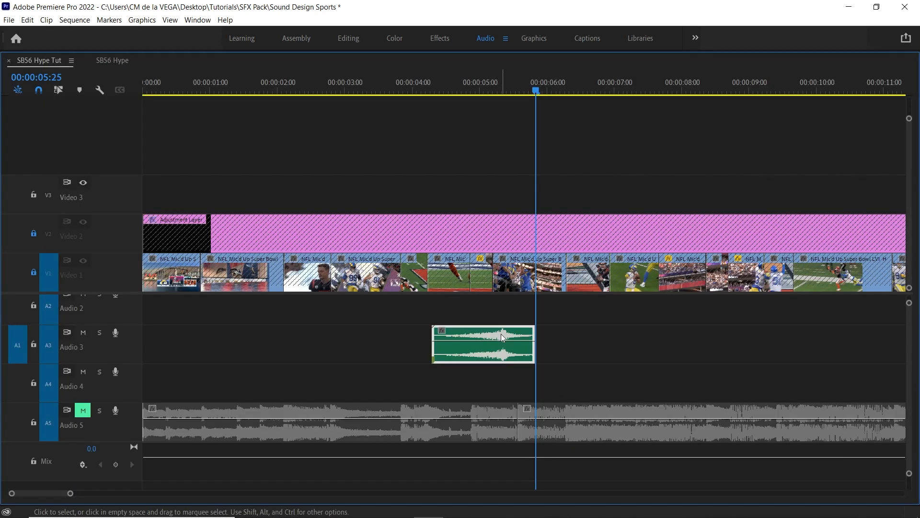
Move the selected whoosh clip from Audio 3 up to Audio 1 and restore the multi-panel workspace.
key("alt+Up")
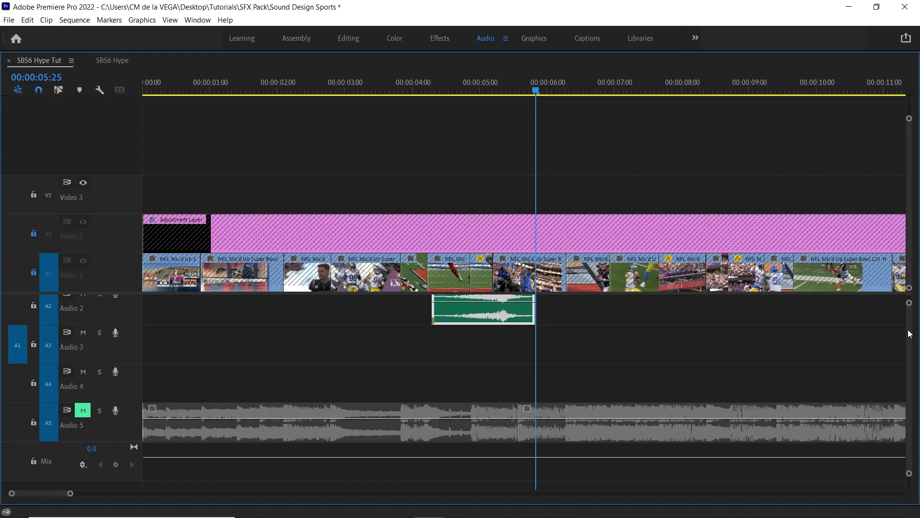
scroll(910, 305, "up", 2)
key("alt+Up")
key("grave")
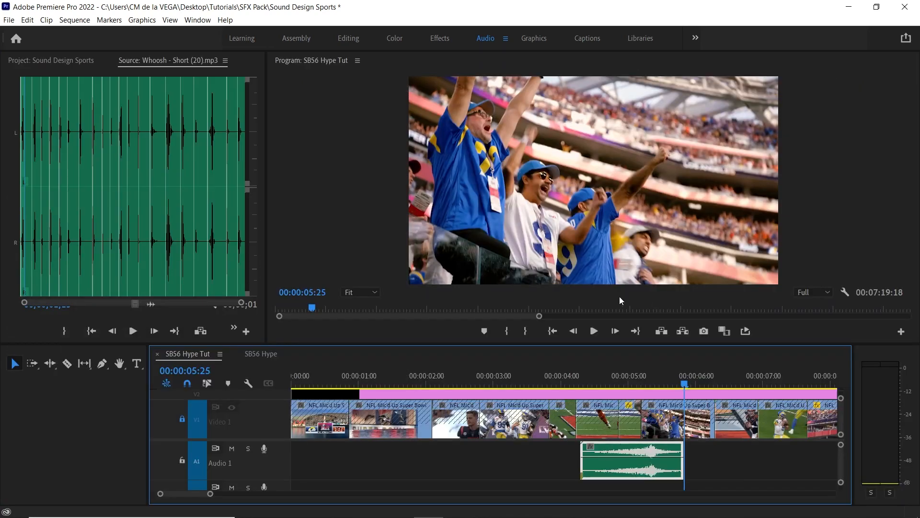
Shift the whoosh on Audio 1 earlier to start at about 00:00:04:00 and play it back against the video.
left_click(603, 375)
left_click_drag(677, 451, 658, 449)
key("space")
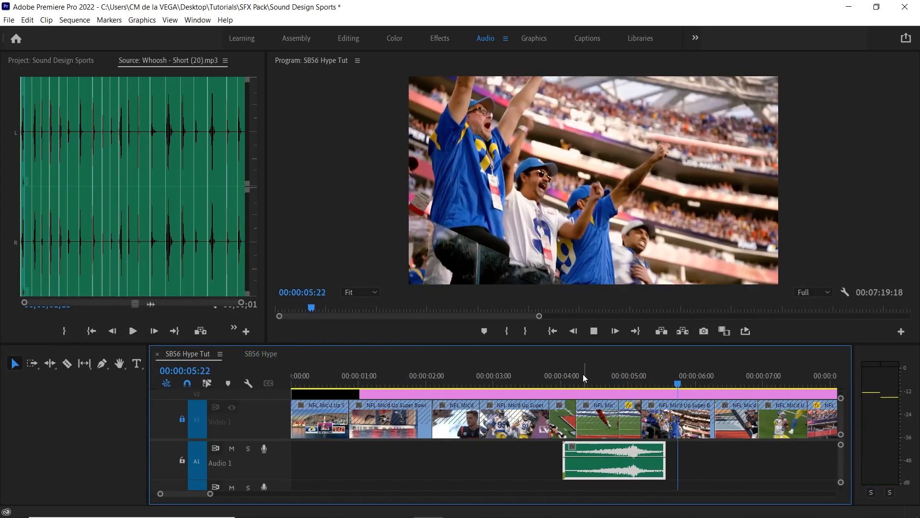
left_click(582, 375)
key("space")
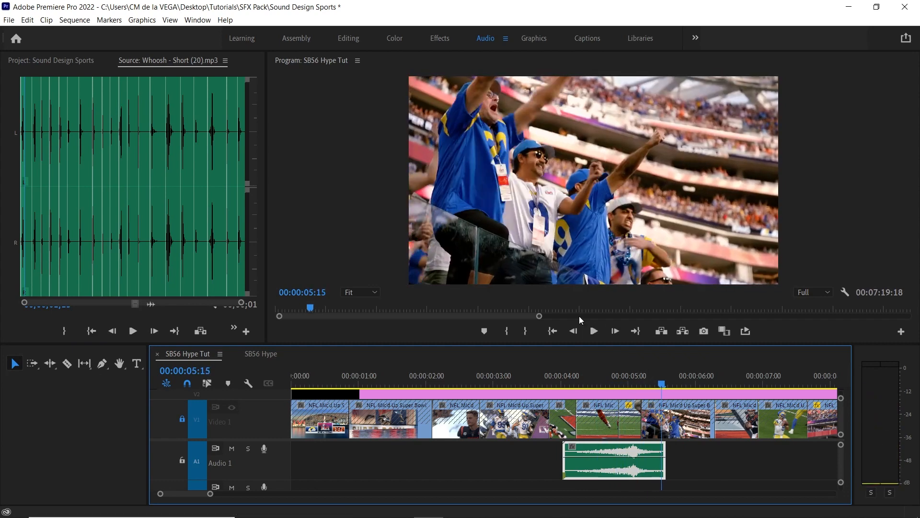
mouse_move(648, 374)
left_mouse_down()
mouse_move(658, 374)
mouse_move(631, 382)
mouse_move(689, 380)
mouse_move(645, 383)
mouse_move(658, 382)
left_mouse_up()
Open Crowd - Cheer (7).mp3 from the MP3 bin under Crowds & Atmospheres in the Source monitor.
left_click(52, 60)
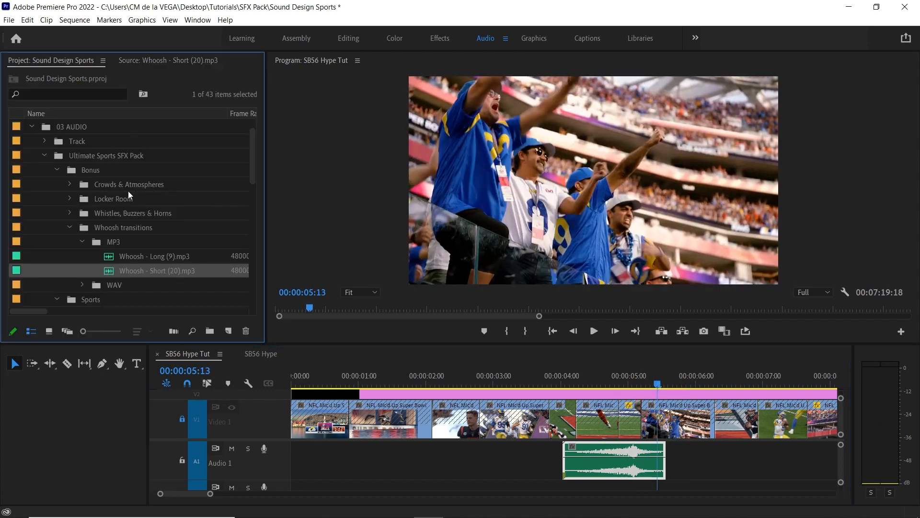
left_click(99, 185)
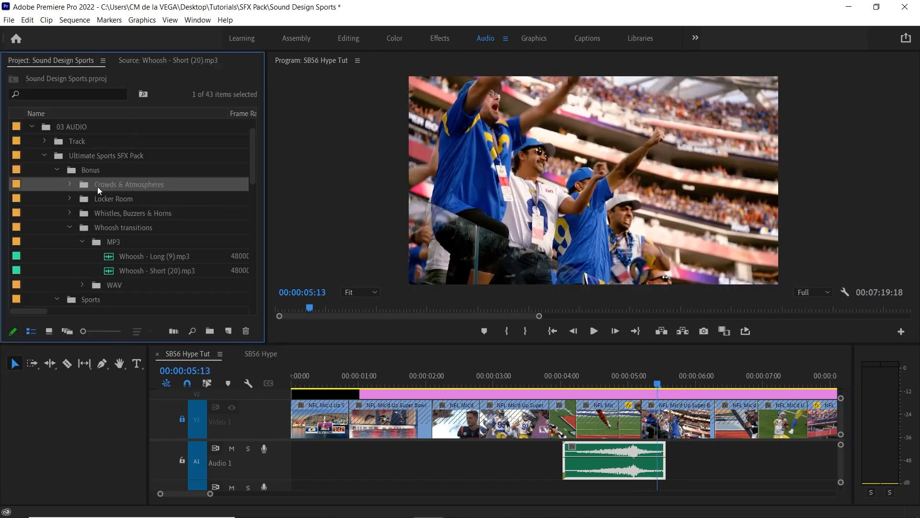
left_click(69, 184)
left_click_drag(252, 160, 251, 175)
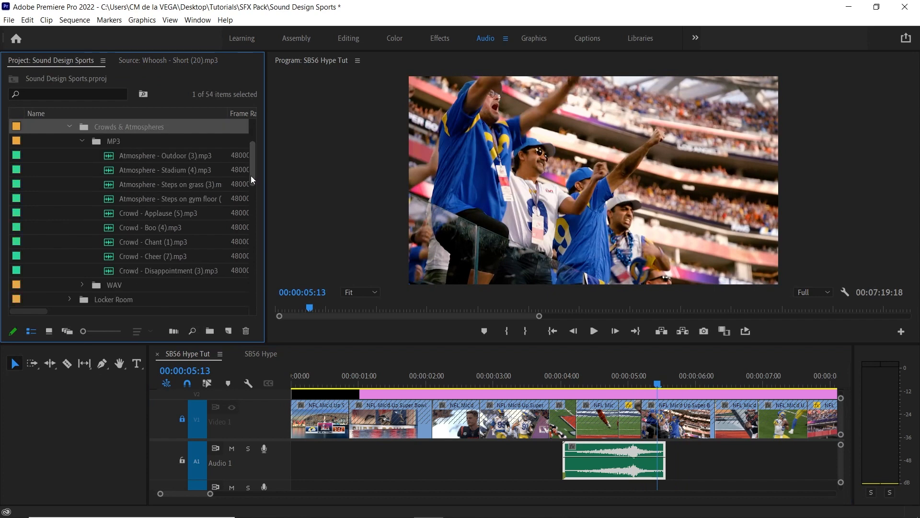
left_click(143, 256)
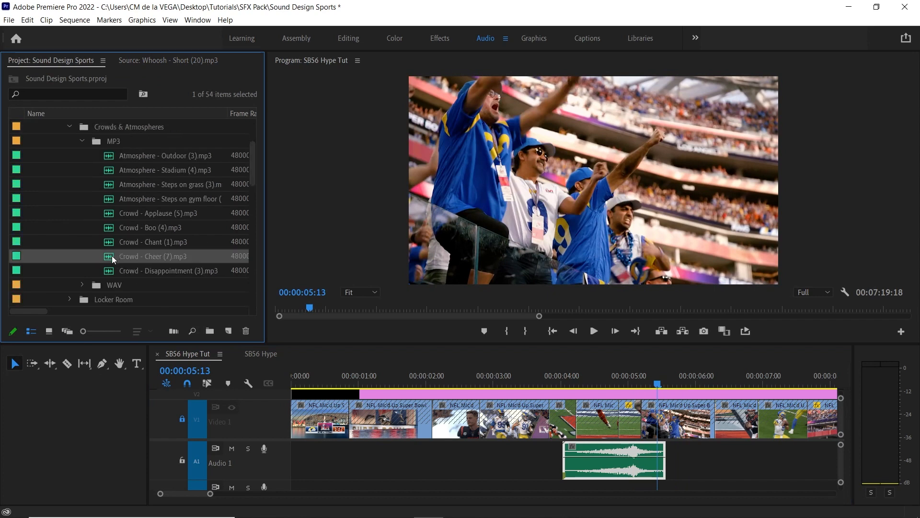
double_click(111, 255)
Examine the first cheer in the source waveform up close and play its marked portion.
left_click(62, 177)
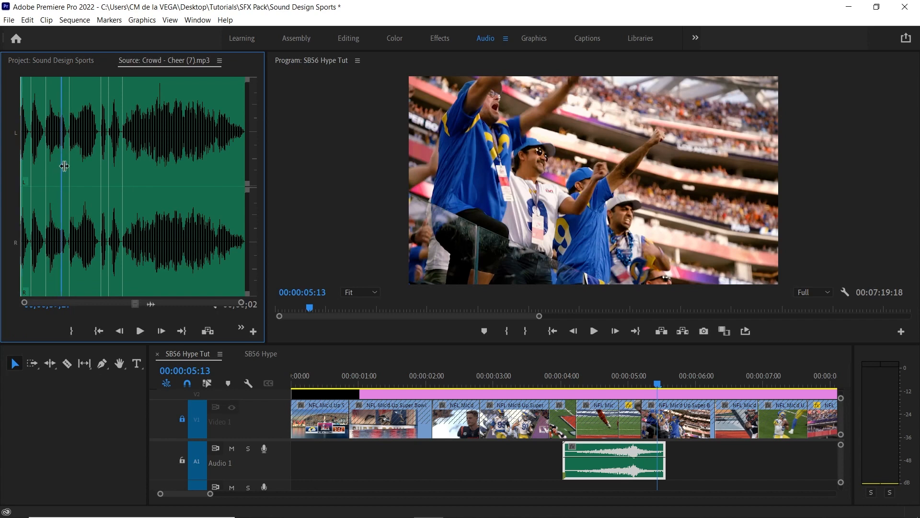
key("equal")
key("equal")
key("equal")
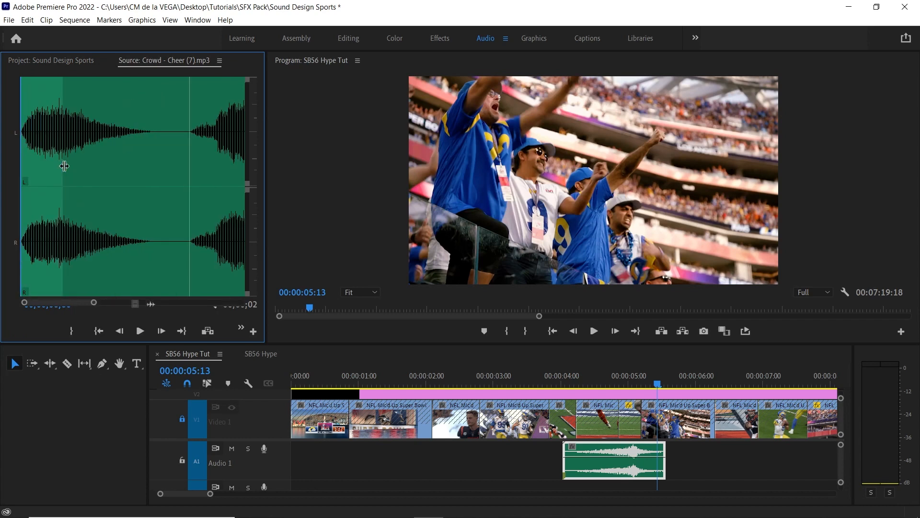
key("space")
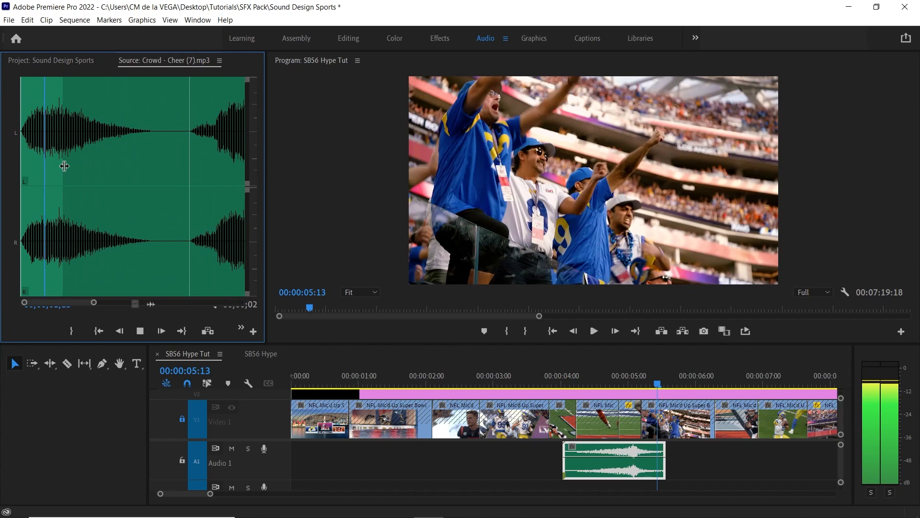
key("space")
Patch the source audio to Audio 2, overwrite the marked cheer there and shift it to start at about 00:00:04:26.
key("grave")
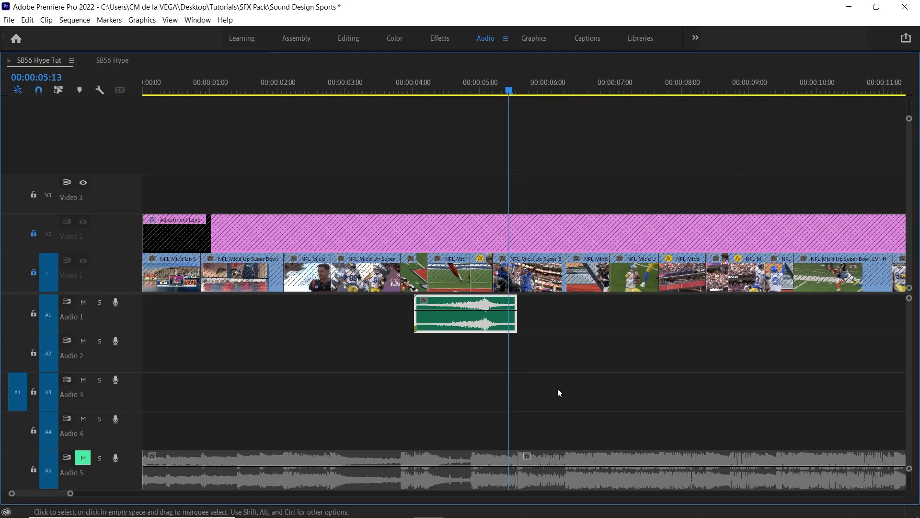
left_click(14, 353)
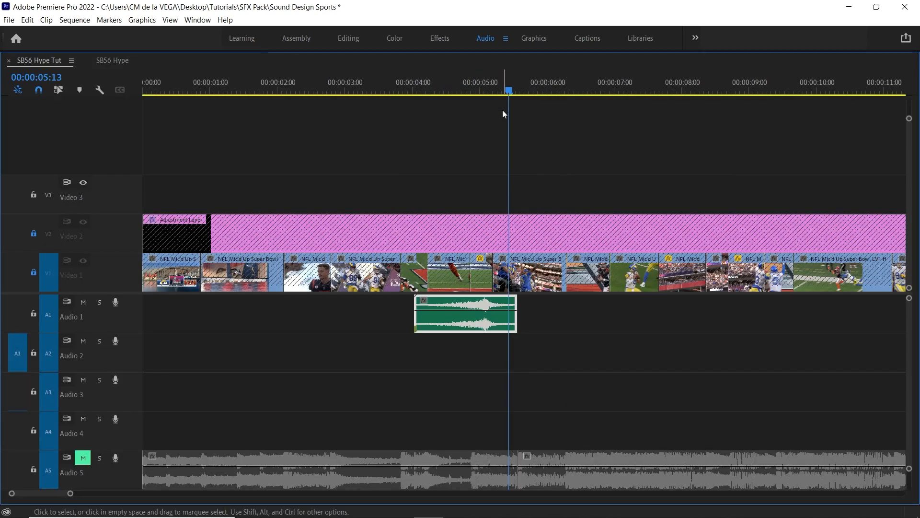
left_click(486, 80)
key("period")
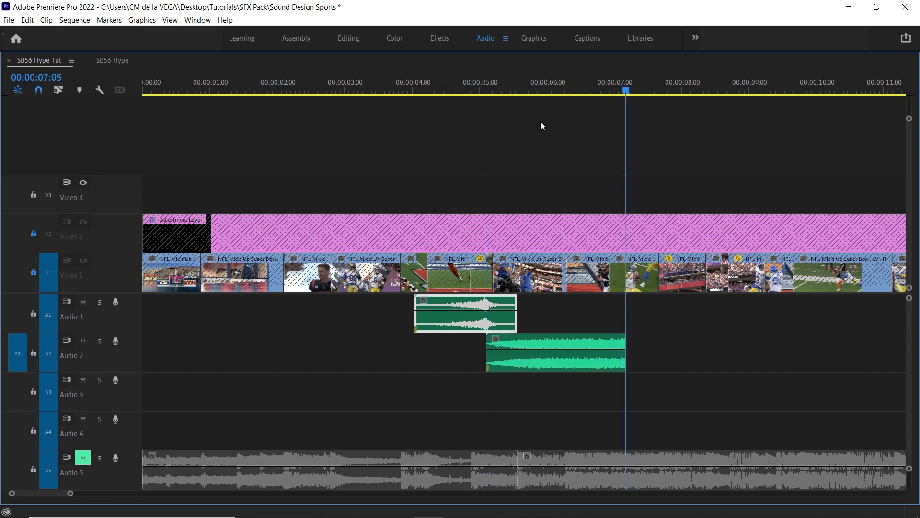
left_click_drag(538, 368, 524, 367)
Play the sequence from about 00:00:04:12 to check the cheer against the whoosh and crowd shot.
left_click(439, 87)
key("grave")
key("space")
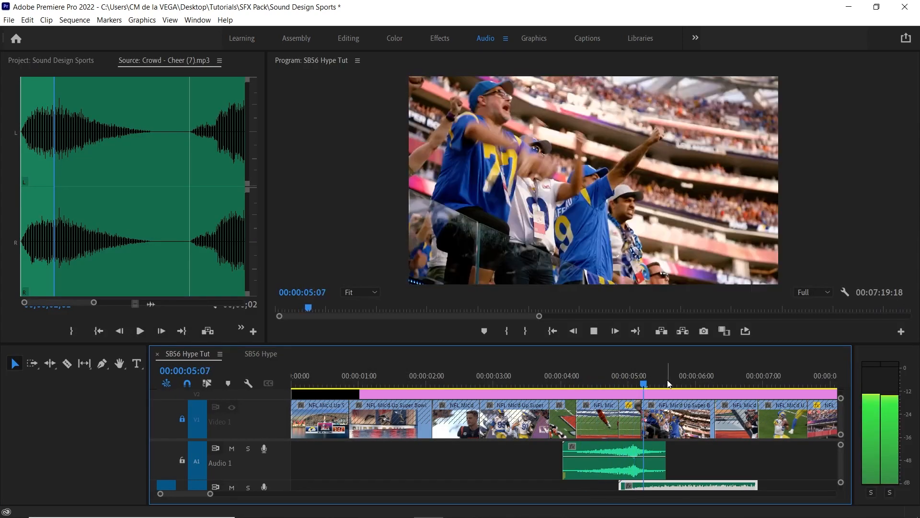
key("space")
Add a Constant Power fade to the end of the cheer on Audio 2 and shorten it to about 26 frames.
key("grave")
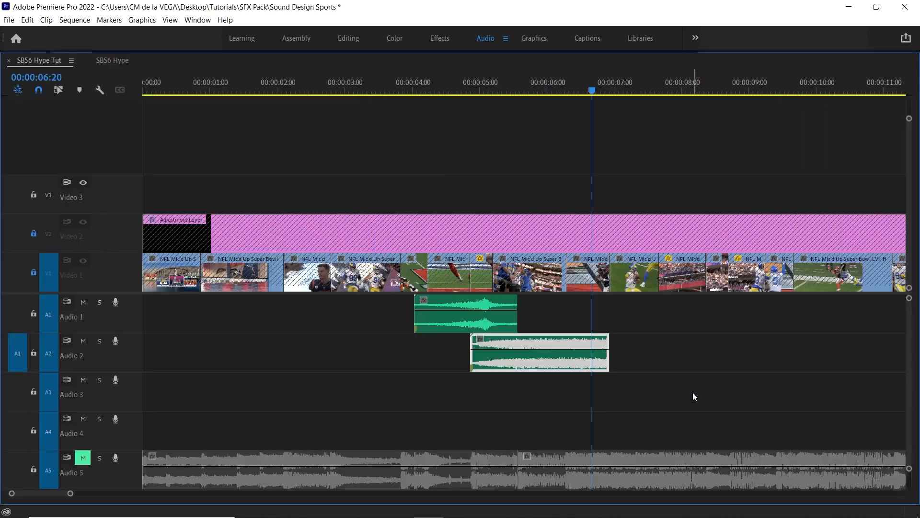
scroll(683, 200, "up", 2)
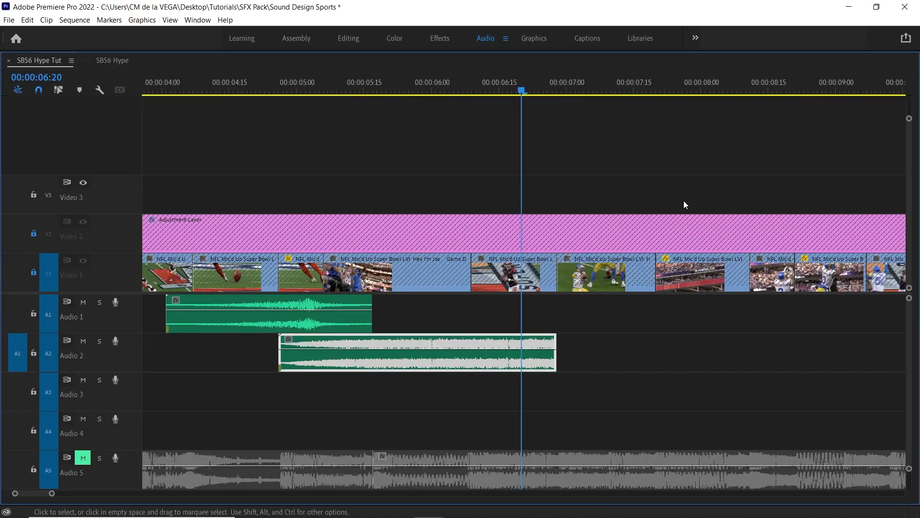
left_click(280, 351)
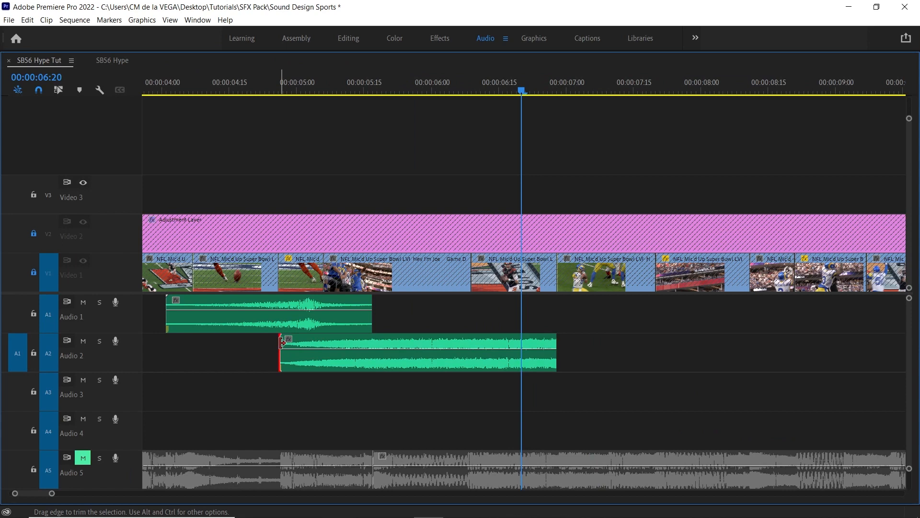
left_click(559, 340)
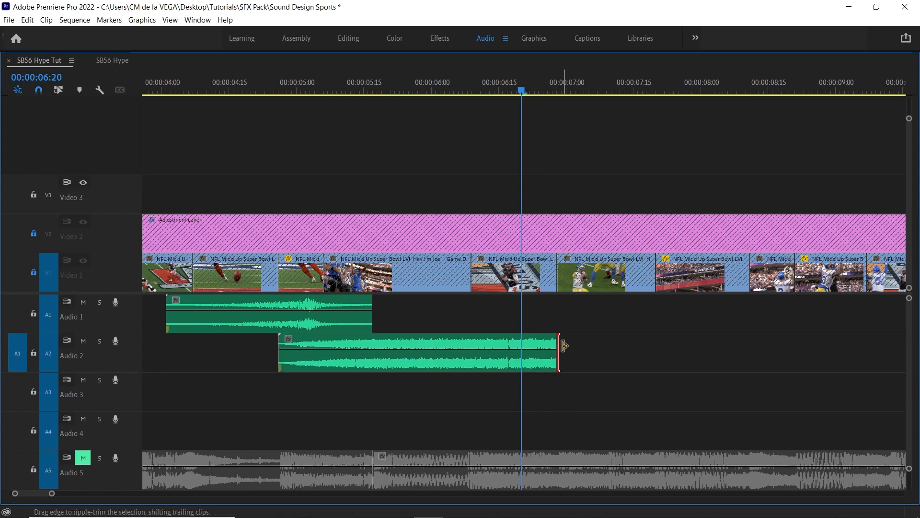
key("ctrl+shift+d")
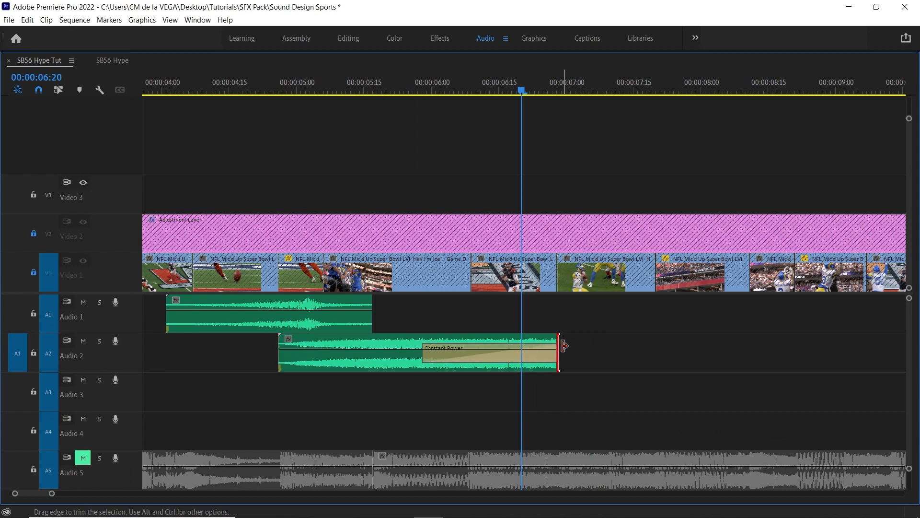
left_click(431, 350)
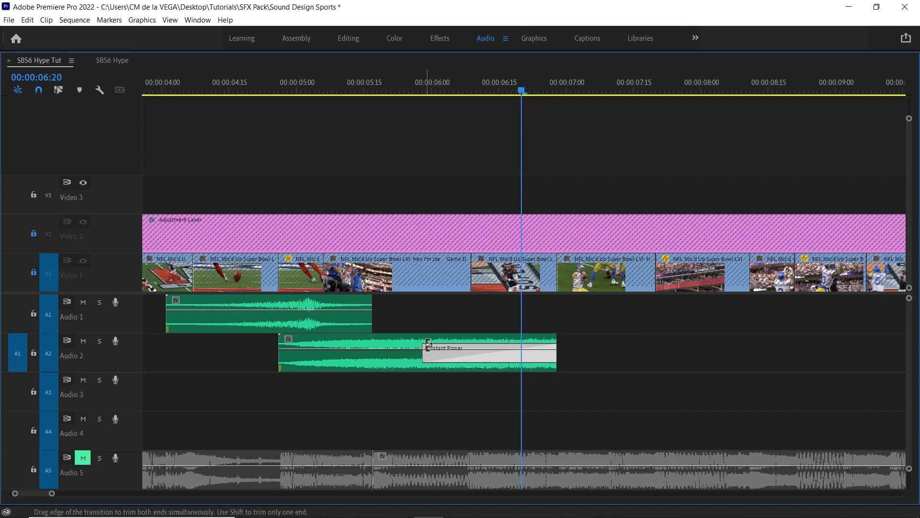
mouse_move(428, 344)
left_mouse_down()
mouse_move(484, 344)
mouse_move(426, 344)
mouse_move(470, 344)
mouse_move(436, 344)
mouse_move(445, 344)
left_mouse_up()
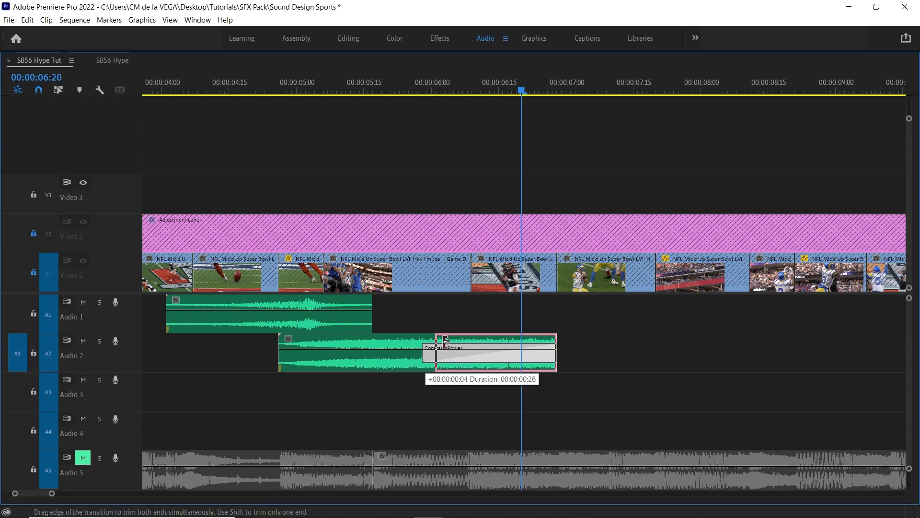
Play the whoosh and faded cheer together from just after 00:00:04:00, then return to the kick at 00:00:04:13.
left_click(252, 80)
key("grave")
key("space")
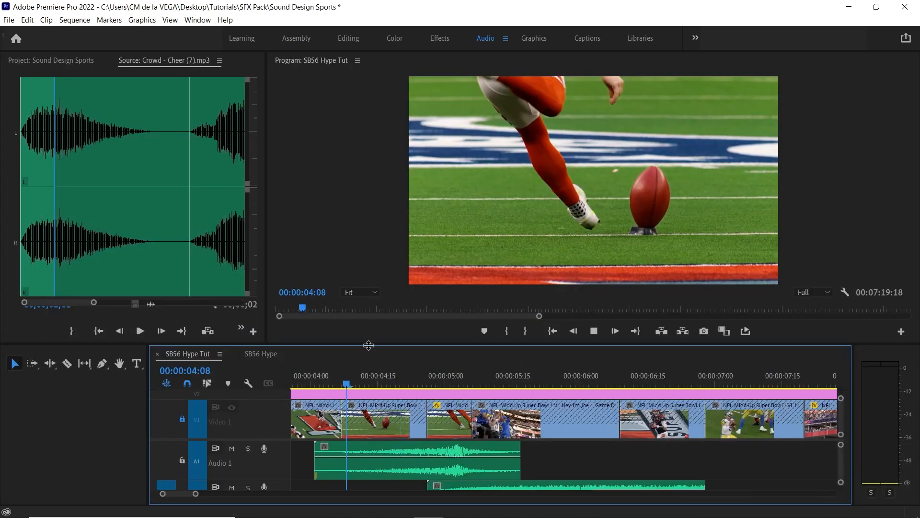
key("minus")
key("minus")
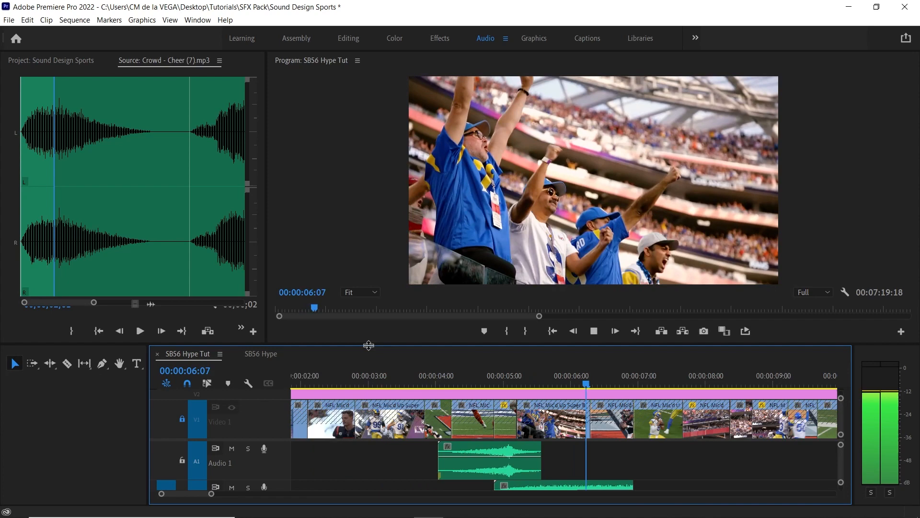
key("space")
left_click(593, 331)
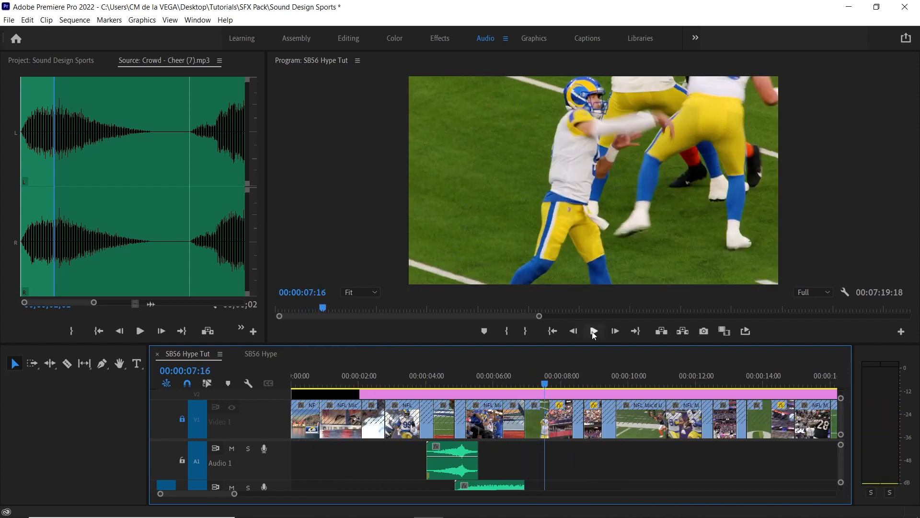
left_click_drag(495, 377, 442, 384)
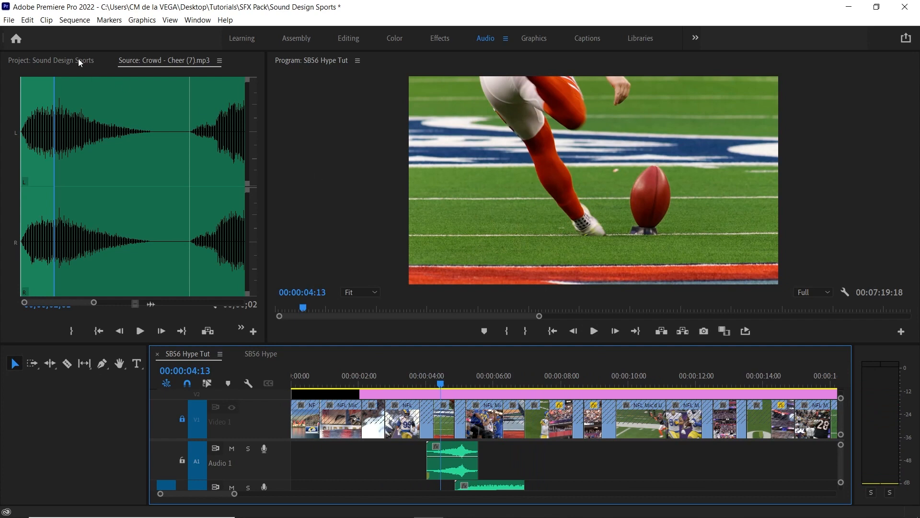
Open Football - Punt and kick (4).mp3 from the Football MP3 bin in the Source monitor.
left_click(79, 59)
left_click_drag(253, 169, 244, 237)
left_click(69, 198)
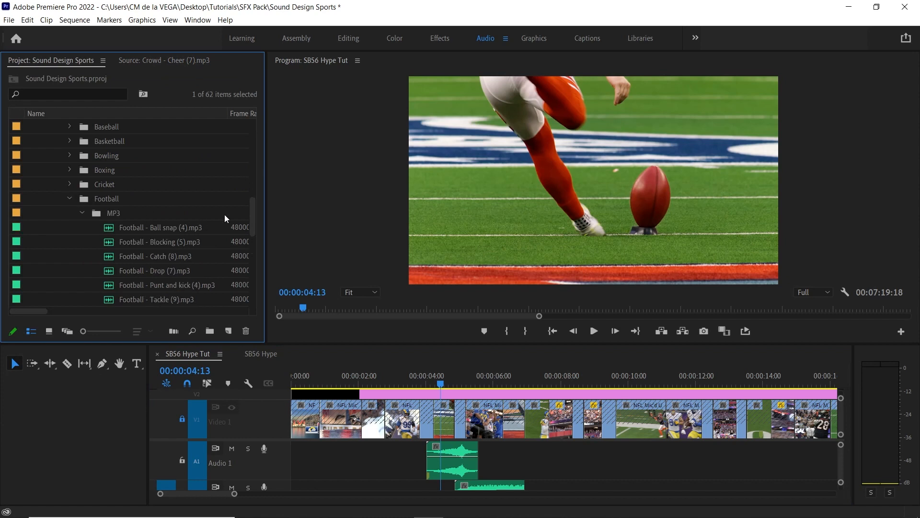
left_click_drag(254, 214, 251, 226)
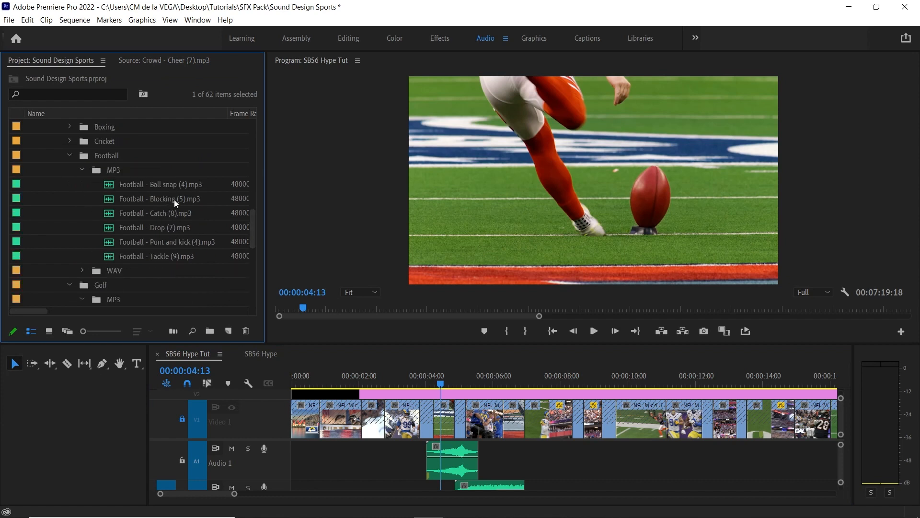
left_click(184, 241)
double_click(108, 242)
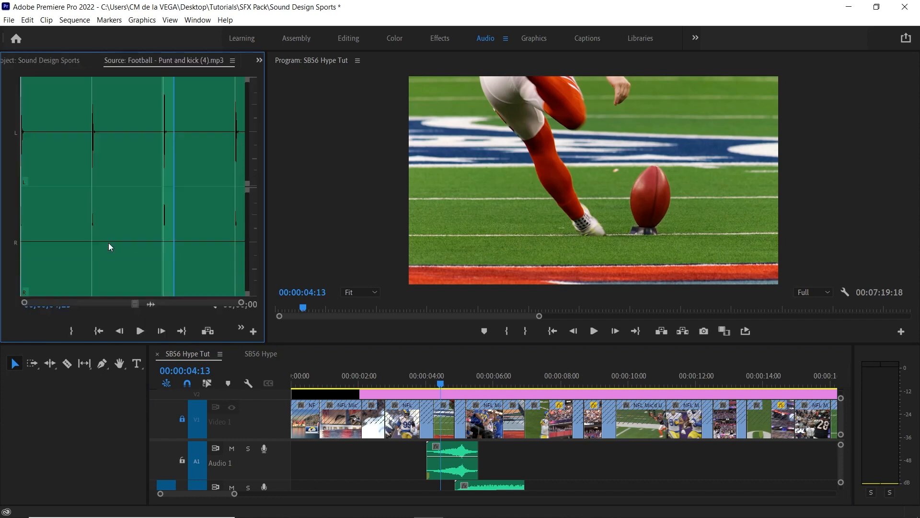
Audition the marked kick sound and overwrite it onto Audio 3 at 00:00:04:27.
key("equal")
key("equal")
key("space")
key("space")
left_click_drag(841, 458, 840, 461)
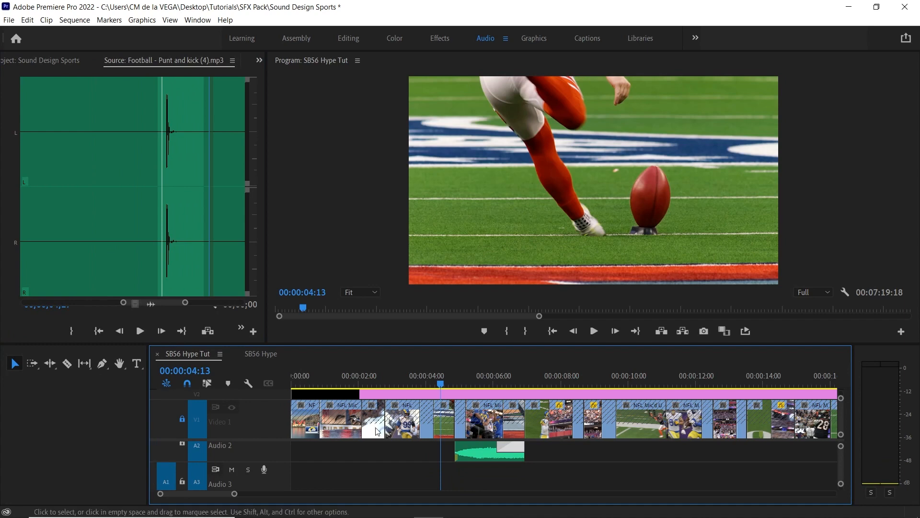
left_click_drag(451, 375, 454, 377)
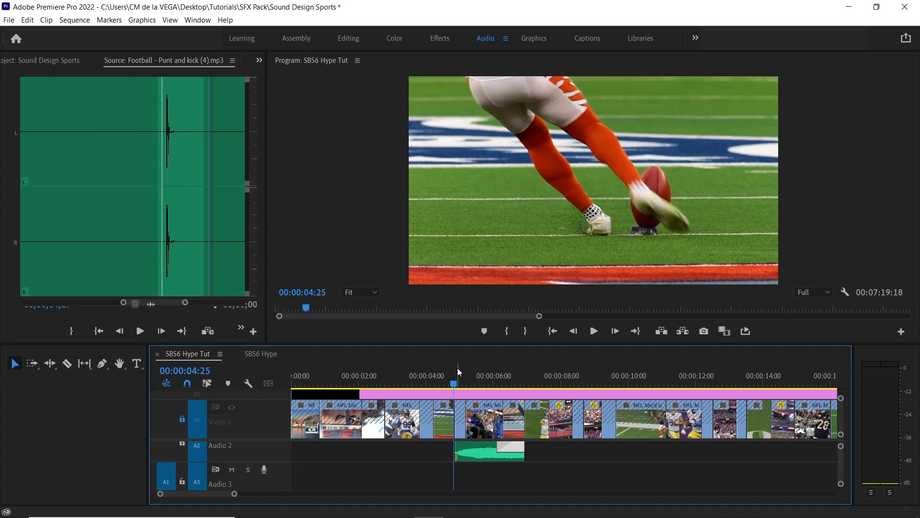
key(".")
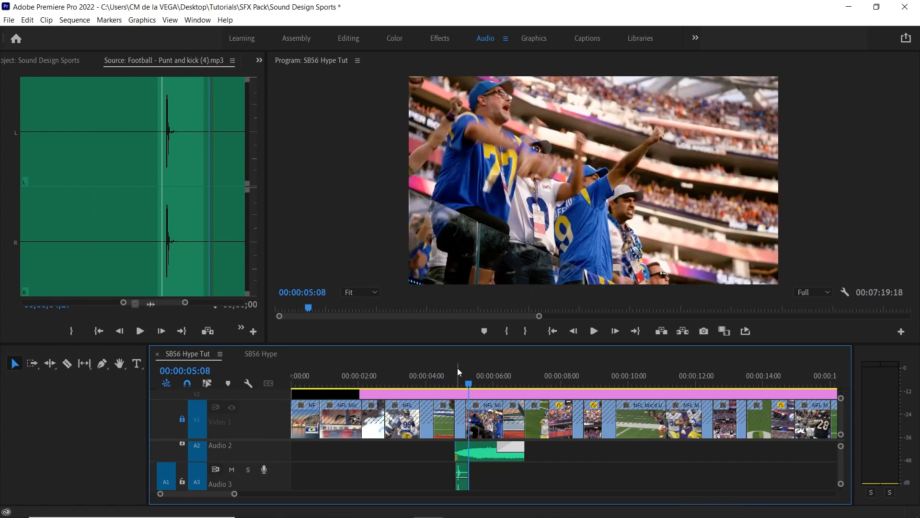
Find the frame where the foot strikes the ball and nudge the kick sound on Audio 3 earlier to start at 00:00:04:26.
key("=")
key("=")
key("=")
left_click(475, 379)
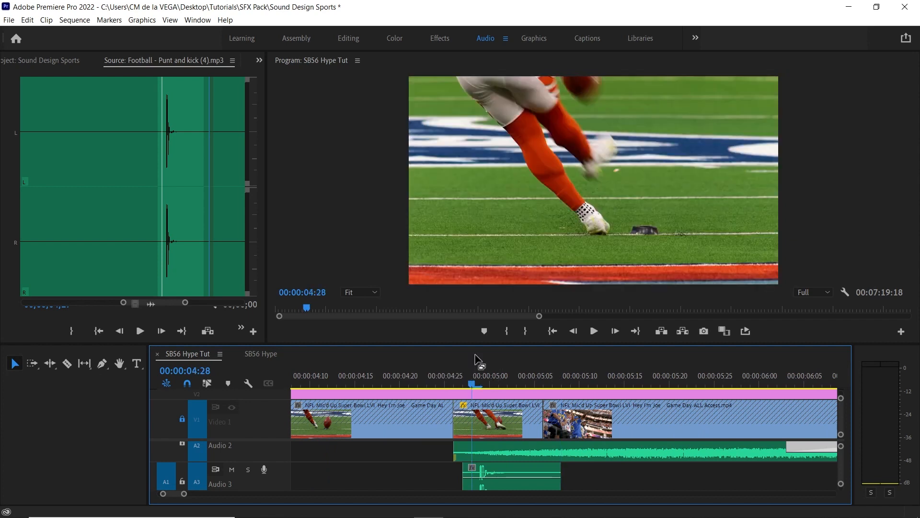
key("Left")
key("Left")
key("Right")
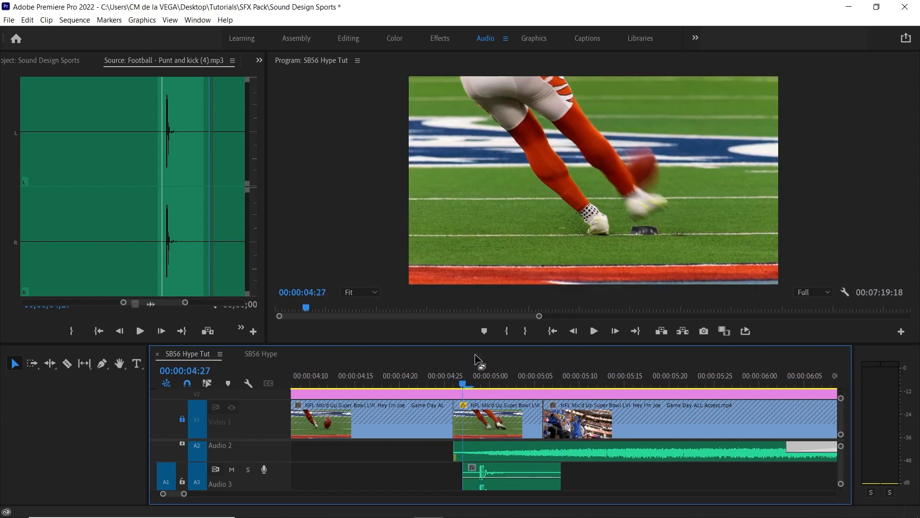
left_click(515, 469)
key("alt+Left")
key("alt+Left")
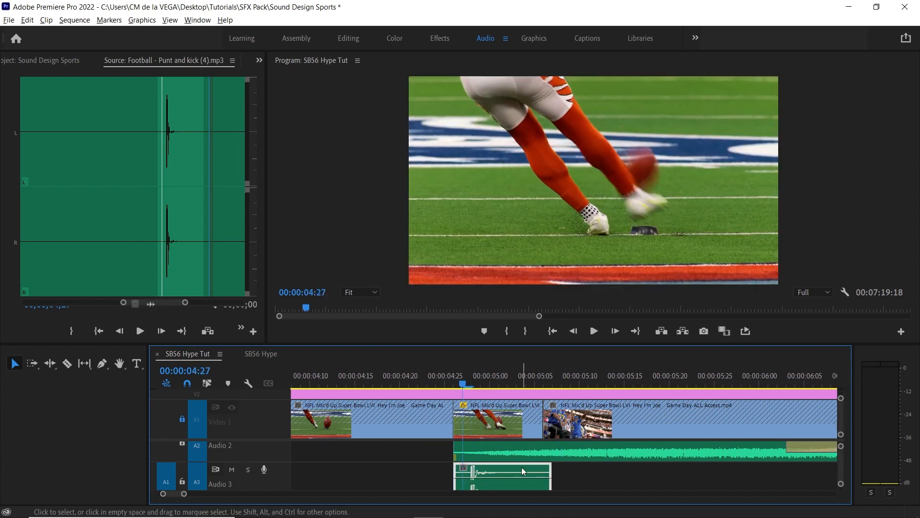
Replay the nudged kick sound against the footage and return to 00:00:04:19.
left_click(373, 368)
key("space")
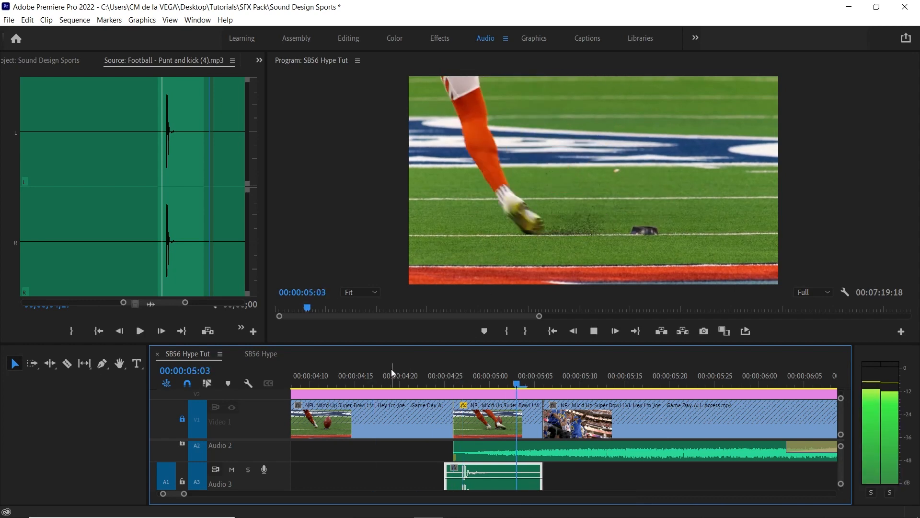
left_click(391, 373)
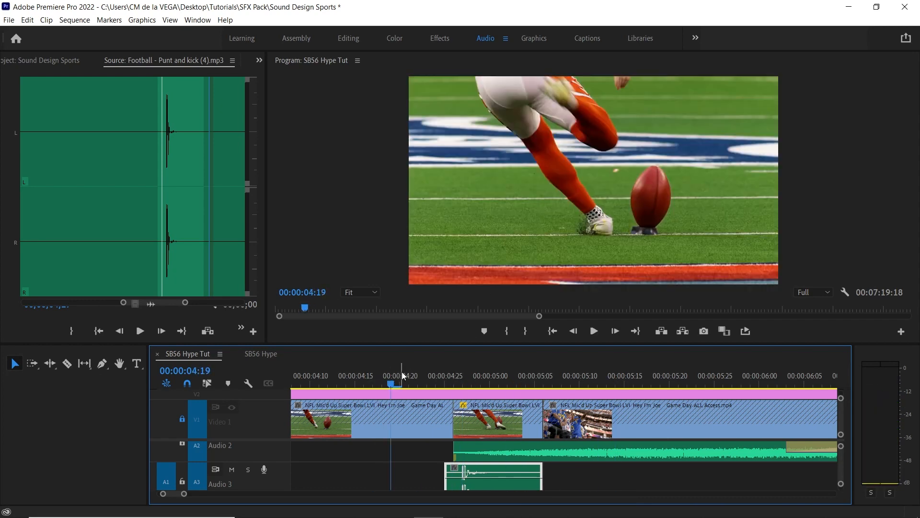
Lower the gain of the whoosh clip on Audio 1 by 6 dB.
key("grave")
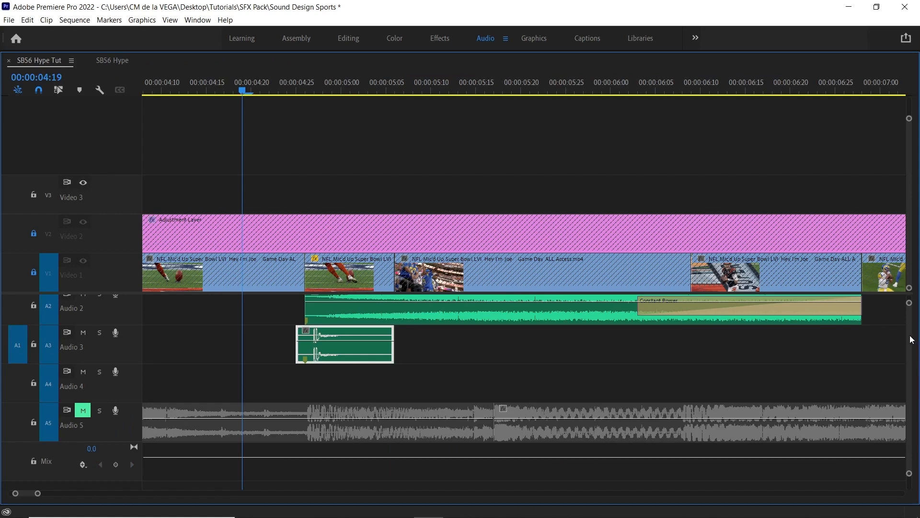
left_click_drag(910, 340, 908, 312)
key("minus")
key("grave")
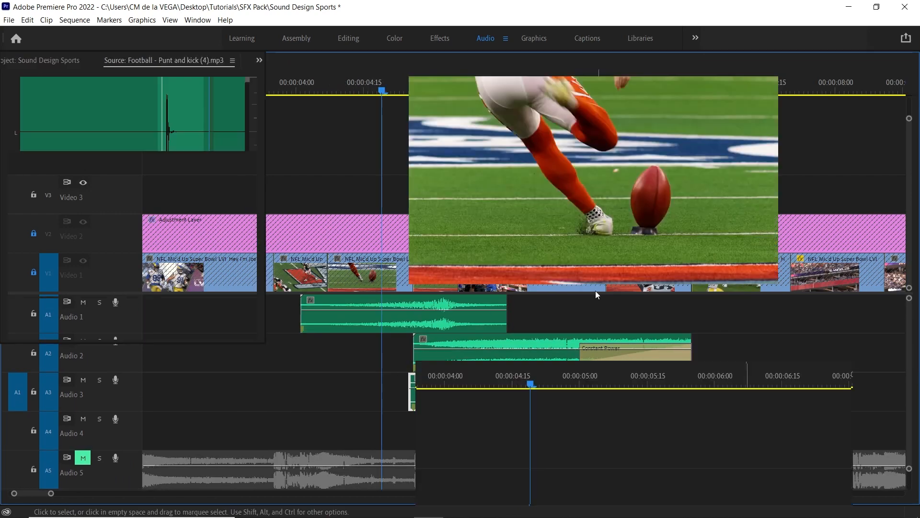
left_click(580, 467)
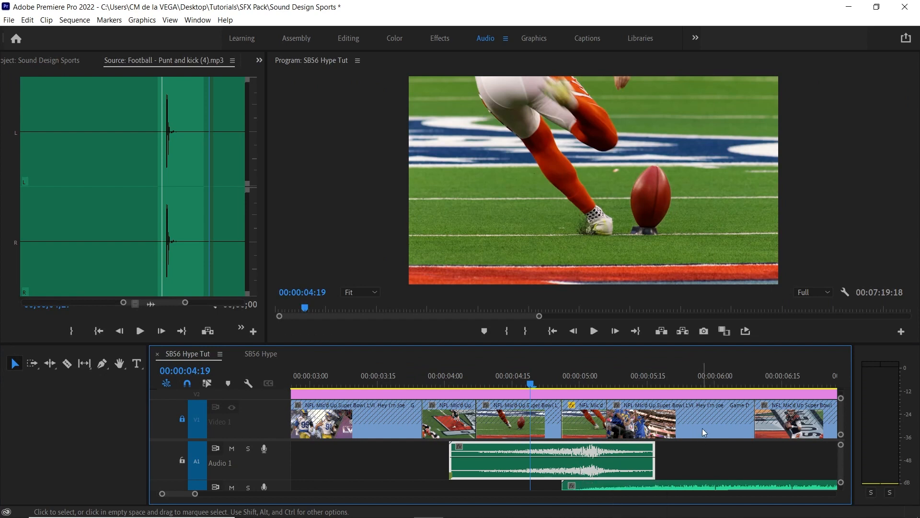
key("g")
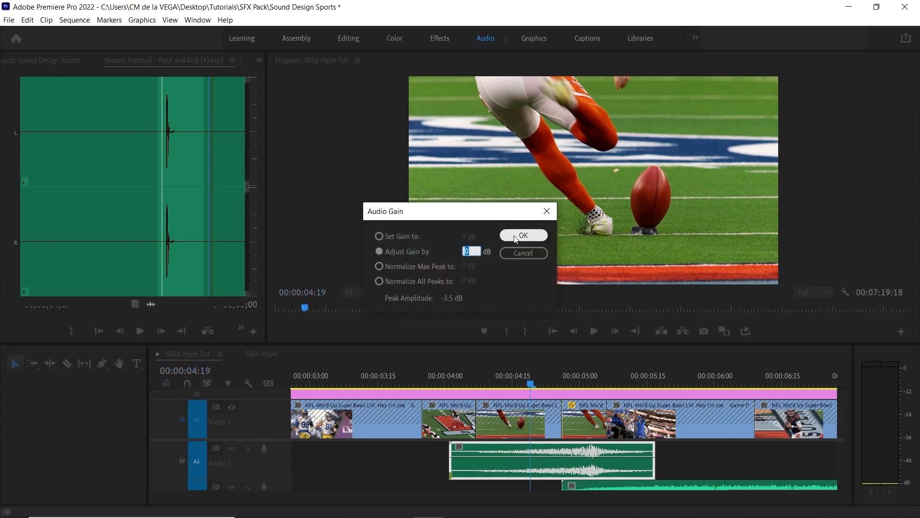
left_click(387, 250)
left_click(467, 252)
type("-6")
key("Return")
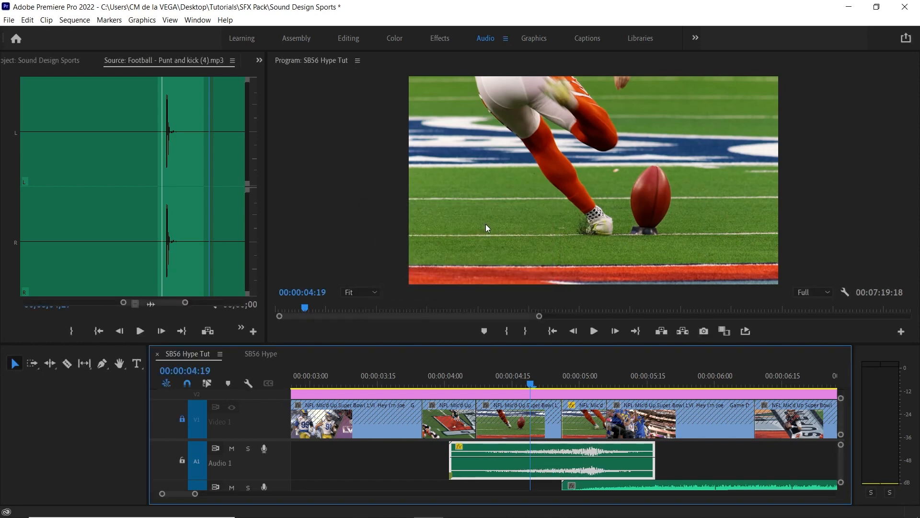
Play the layered whoosh, kick and cheer from about 00:00:04:03 to check the mix.
left_click(458, 381)
key("space")
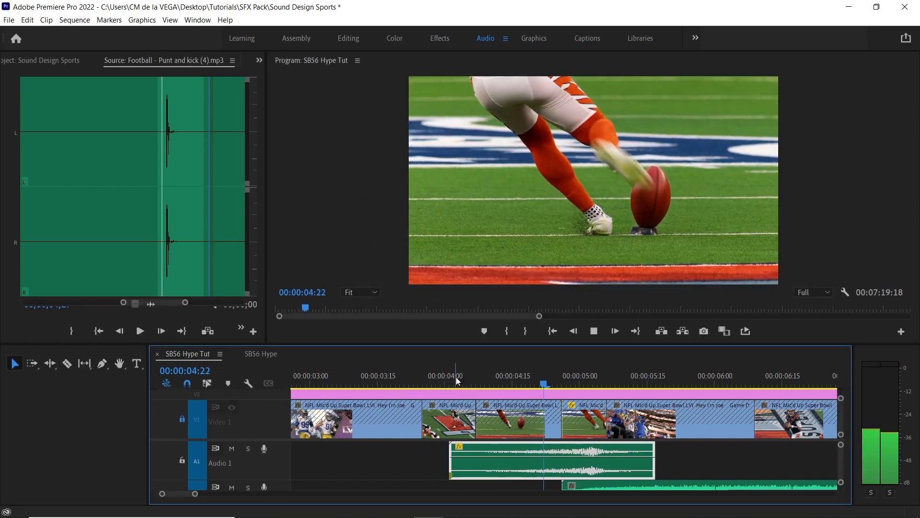
key("minus")
key("minus")
key("equal")
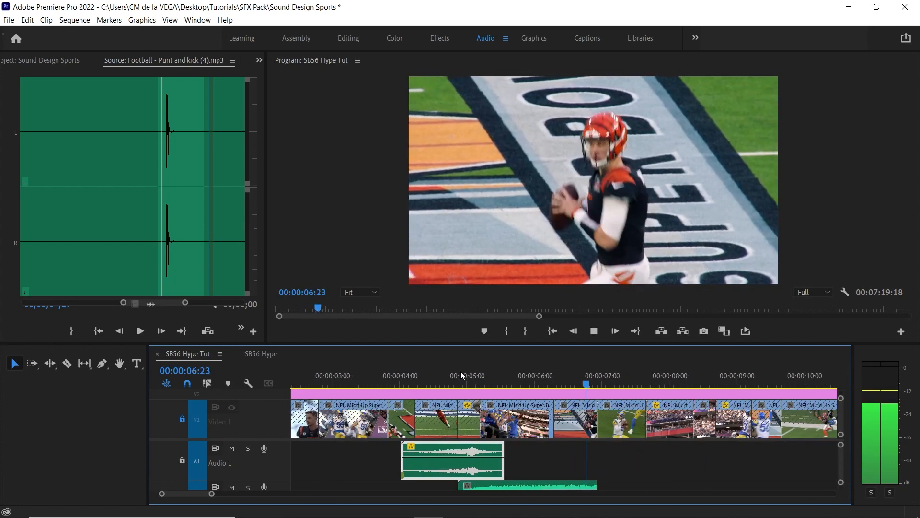
key("space")
Park the playhead at 00:00:07:11 as the quarterback throws and open Whoosh - Short (20).mp3 enlarged in the Source monitor.
mouse_move(617, 378)
left_mouse_down()
mouse_move(694, 379)
mouse_move(625, 394)
left_mouse_up()
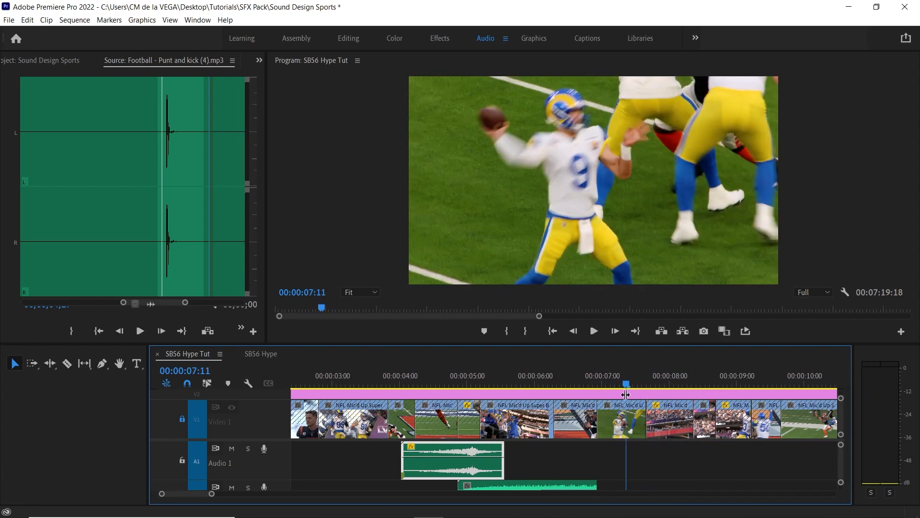
left_click(232, 61)
left_click(310, 173)
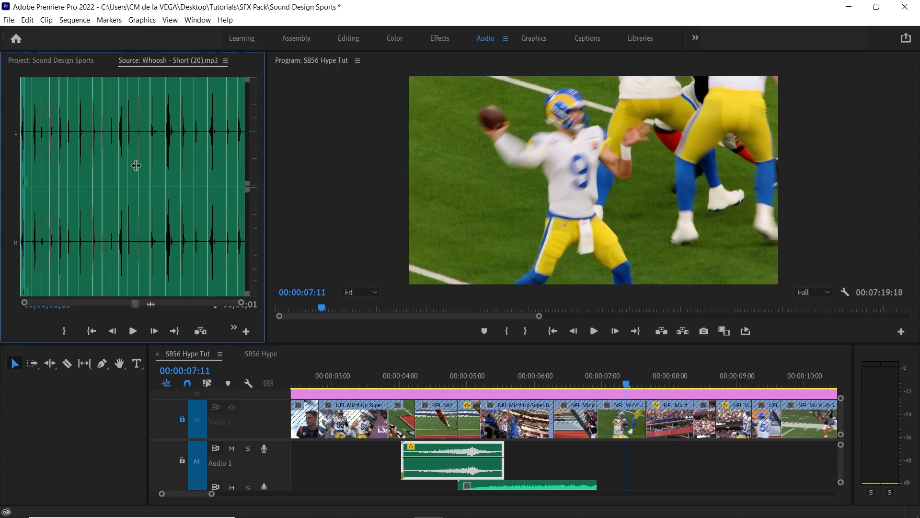
key("grave")
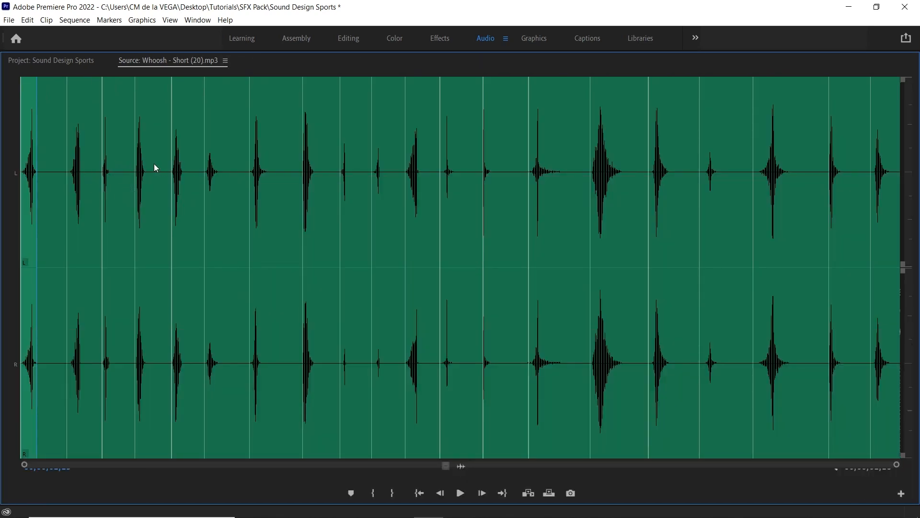
Audition and mark the fifth whoosh in the source clip, and overwrite it onto Audio 1 at 00:00:07:11.
left_click(166, 173)
key("space")
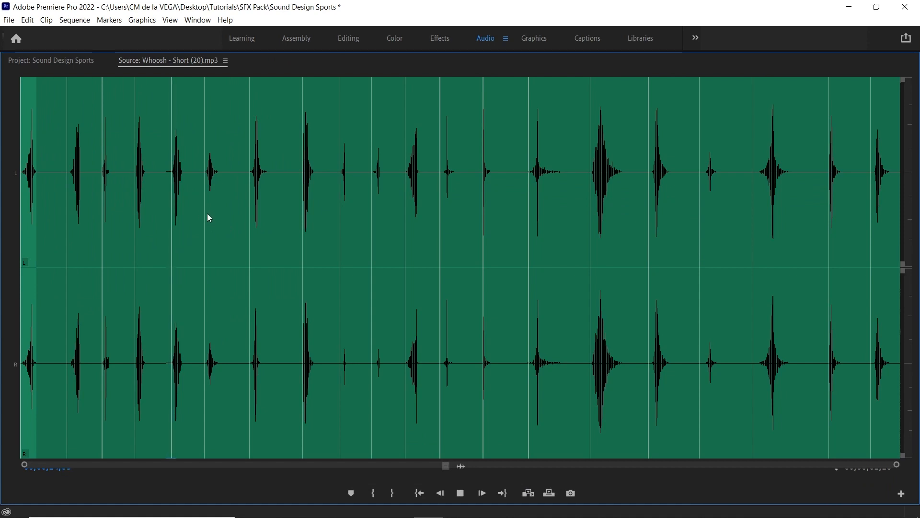
key("space")
left_click(167, 172)
key("space")
key("i")
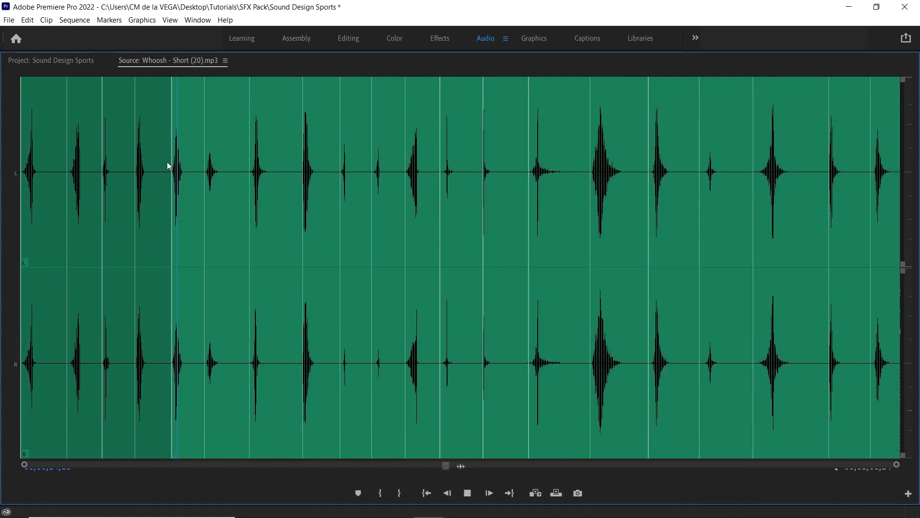
key("space")
key("grave")
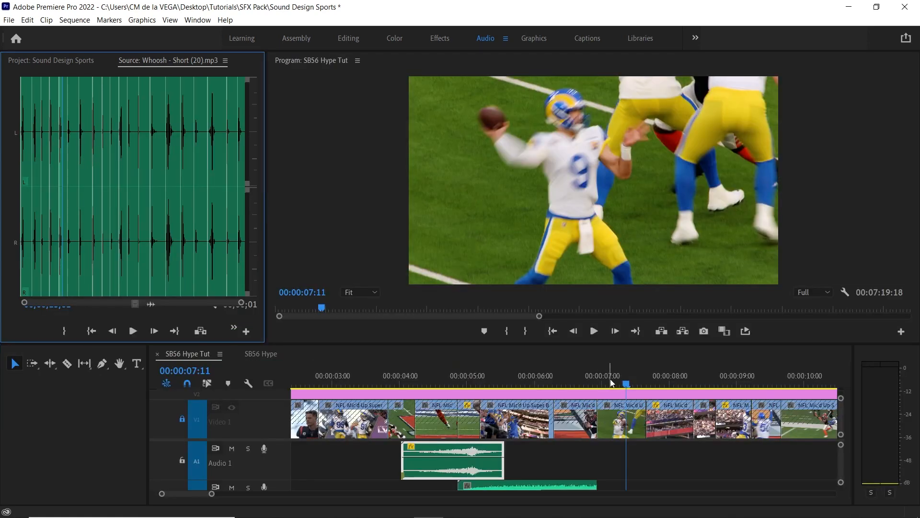
left_click(169, 453)
key("period")
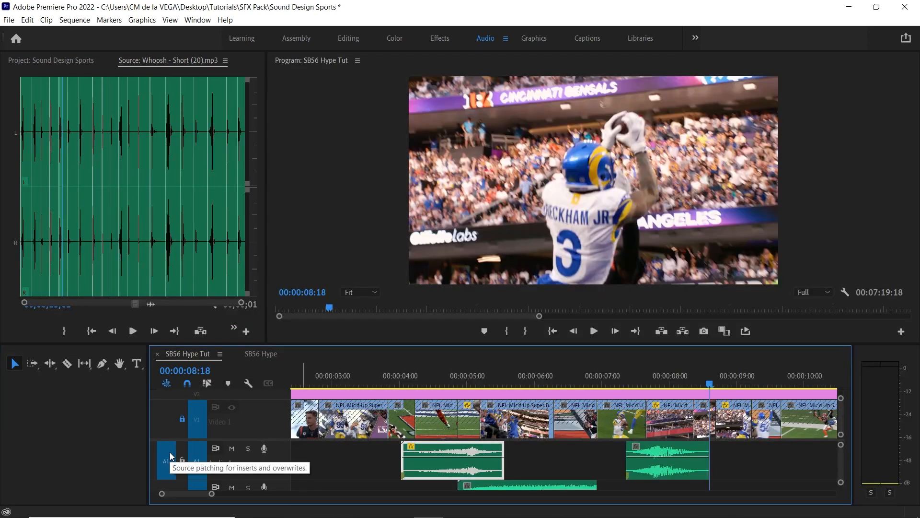
Play the new whoosh against the throw and shift it about three frames earlier on Audio 1.
key("space")
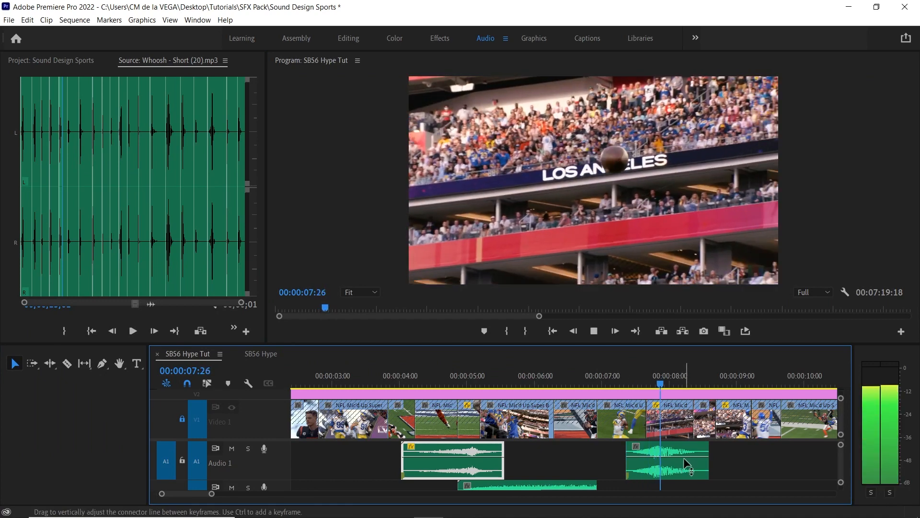
left_click(611, 376)
key("space")
left_click_drag(667, 454, 660, 455)
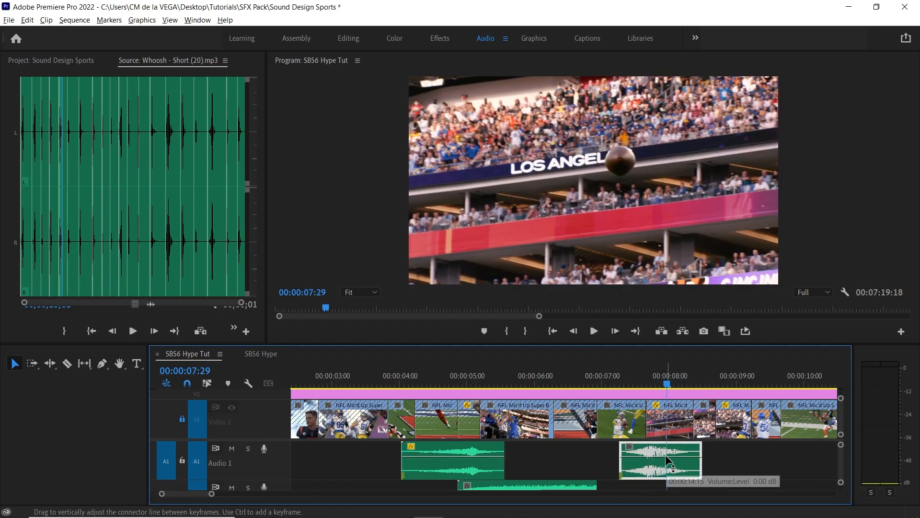
key("space")
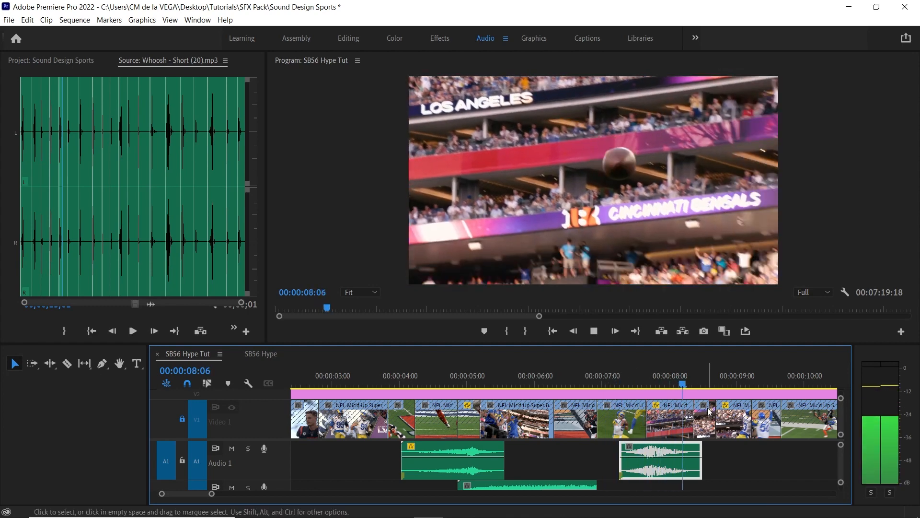
Replay the throw from about 00:00:07:01 and shift its whoosh about one frame later on Audio 1.
left_click(605, 379)
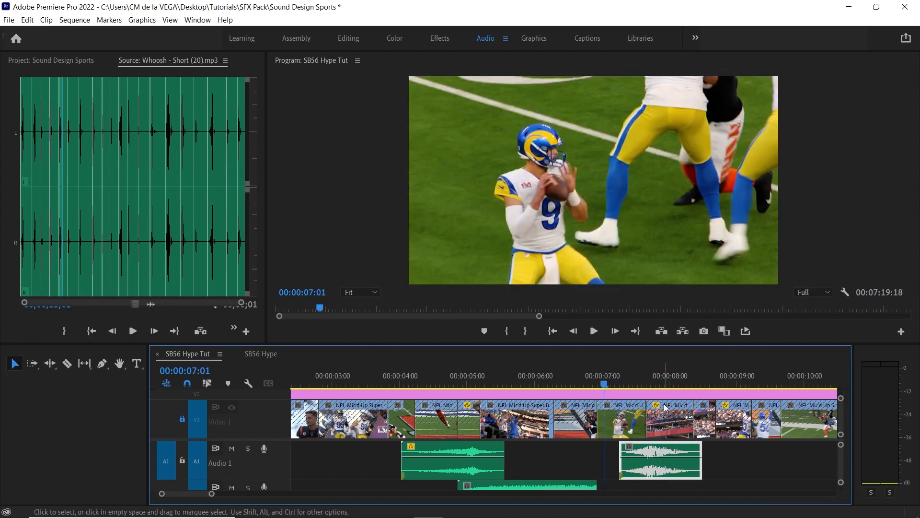
key("space")
key("space")
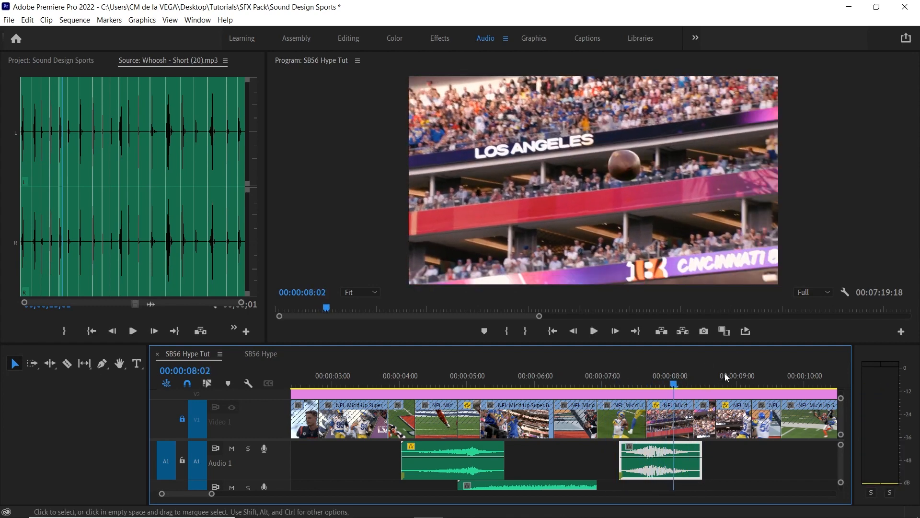
left_click_drag(690, 455, 692, 456)
left_click(606, 378)
key("space")
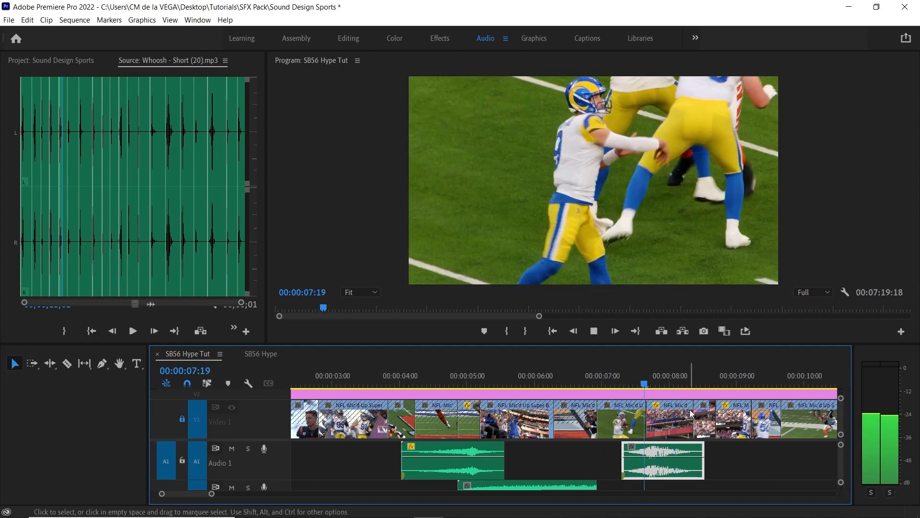
key("space")
Open Football - Catch (8).mp3 from the Football MP3 bin and overwrite its marked catch onto Audio 2 at 00:00:08:10.
left_click(78, 61)
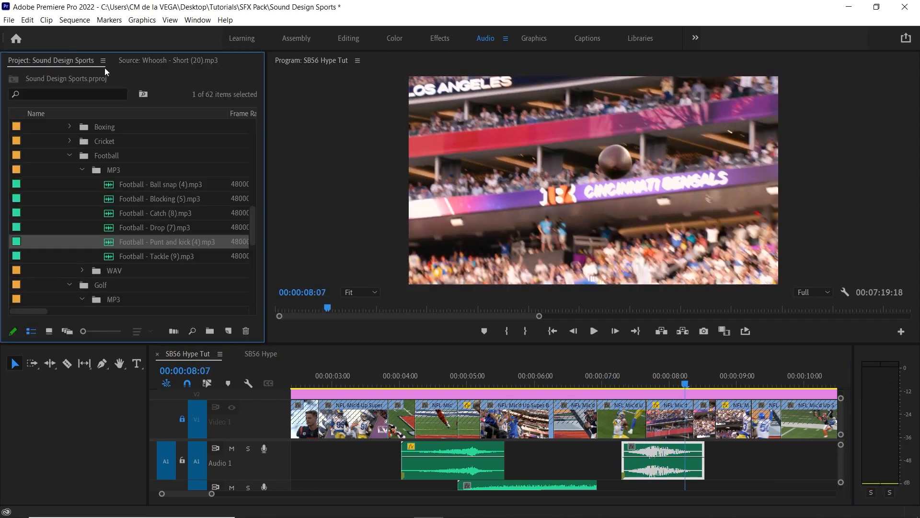
double_click(168, 213)
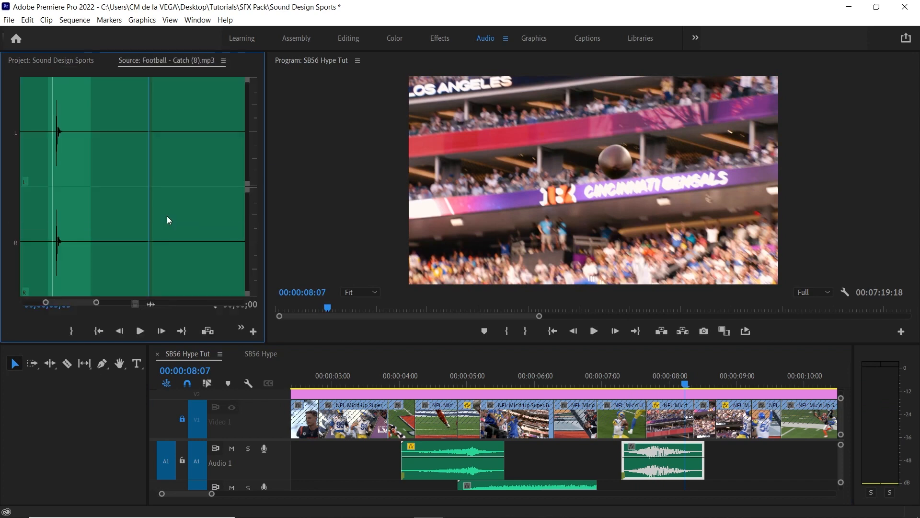
left_click_drag(79, 177, 47, 155)
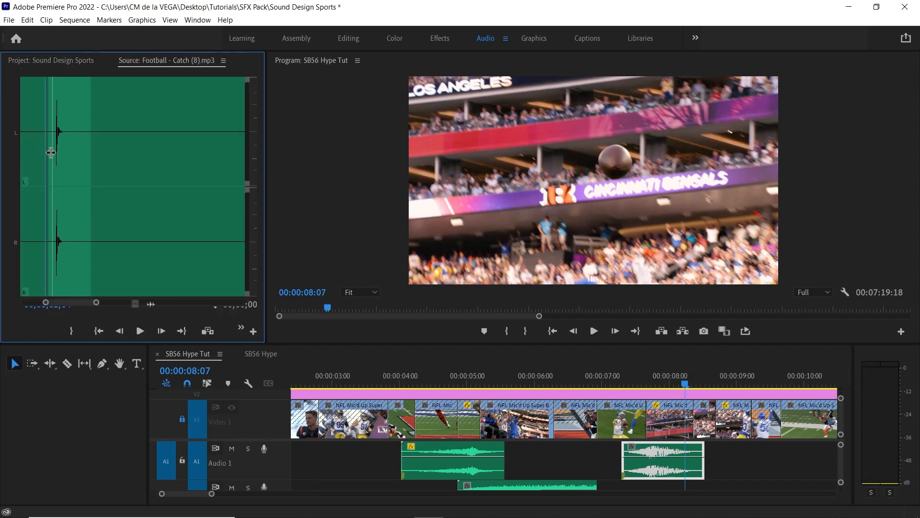
left_click(166, 484)
scroll(840, 458, "down", 2)
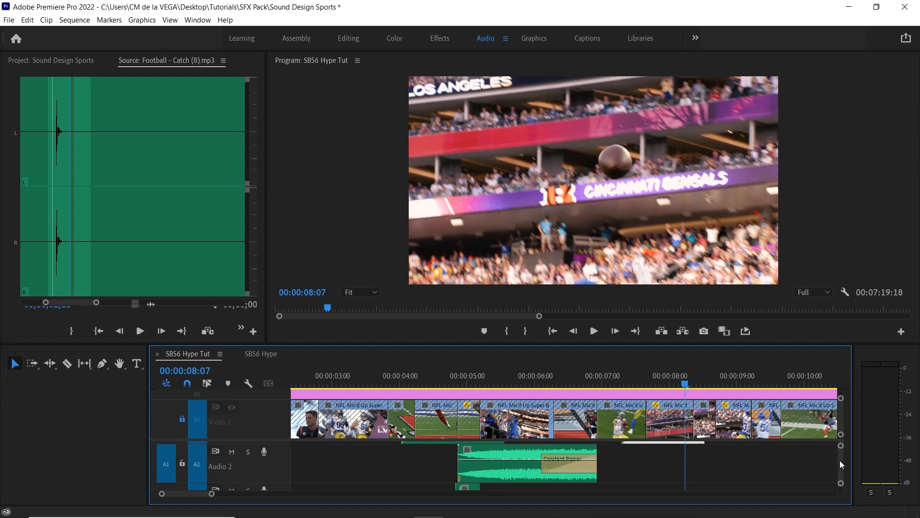
left_click_drag(677, 388, 691, 369)
key("period")
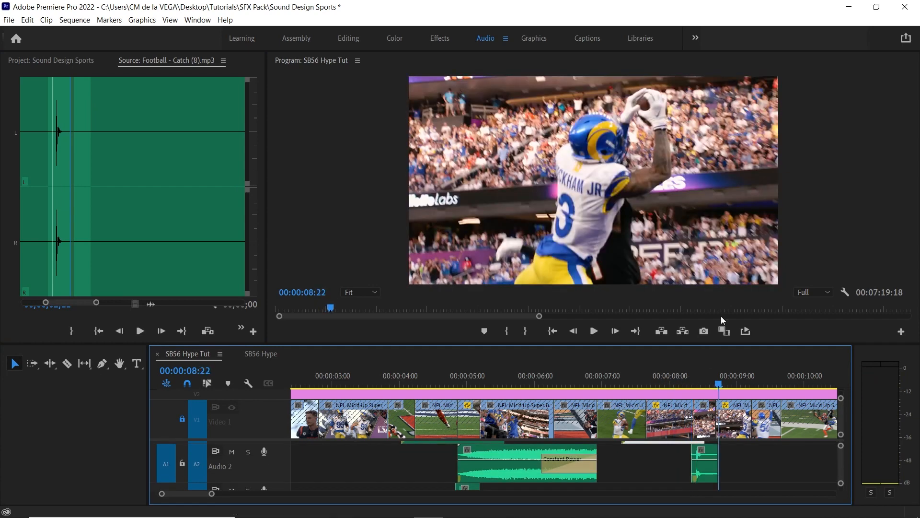
Find the frame where the receiver catches the ball and nudge the catch sound on Audio 2 earlier to start at 00:00:08:09.
left_click(690, 371)
key("equal")
key("equal")
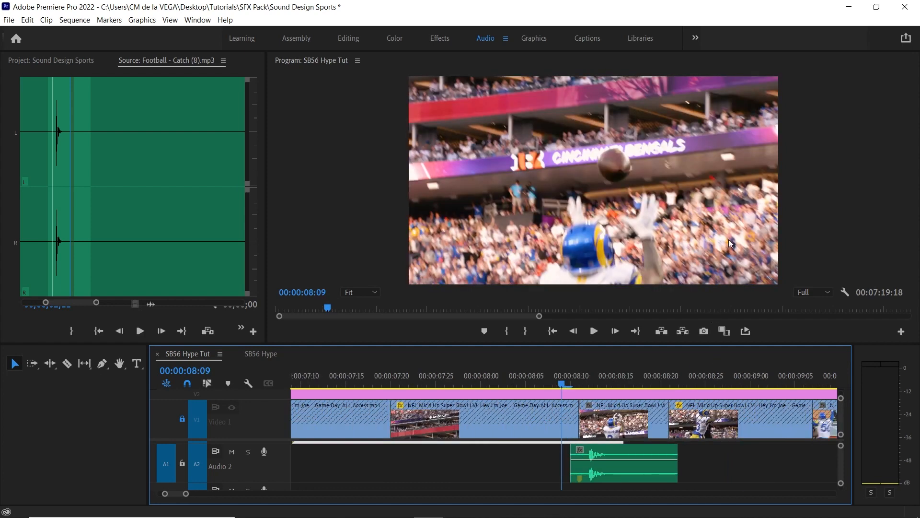
key("Right")
key("Right")
left_click(650, 456)
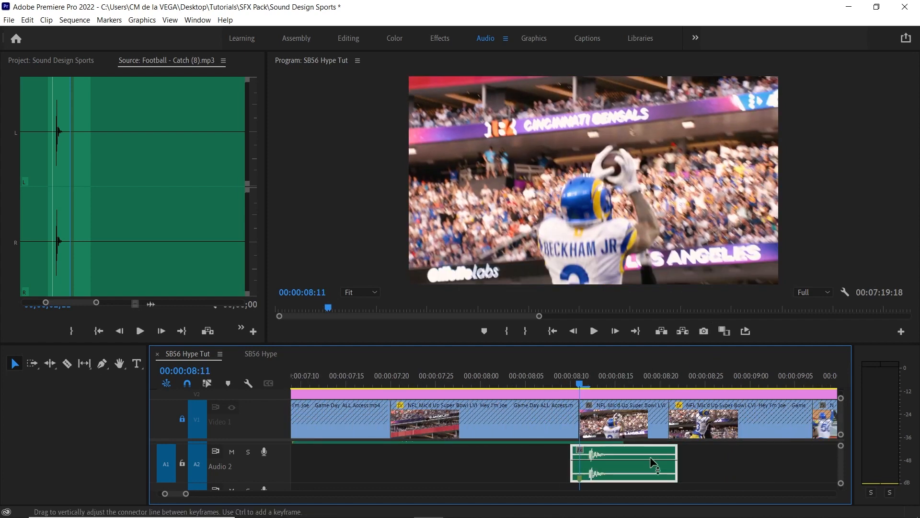
key("alt+Left")
Play the throw whoosh and catch sounds together to check their timing.
key("space")
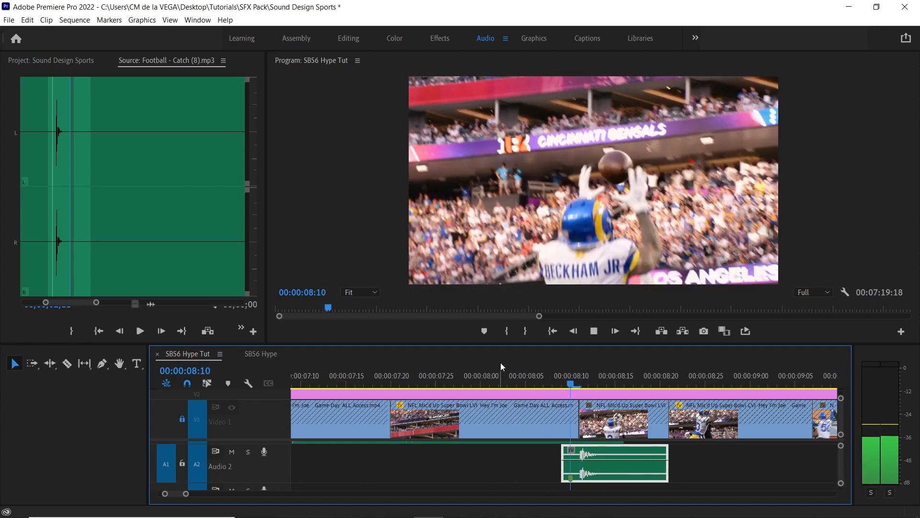
key("space")
key("minus")
key("minus")
key("minus")
left_click(545, 373)
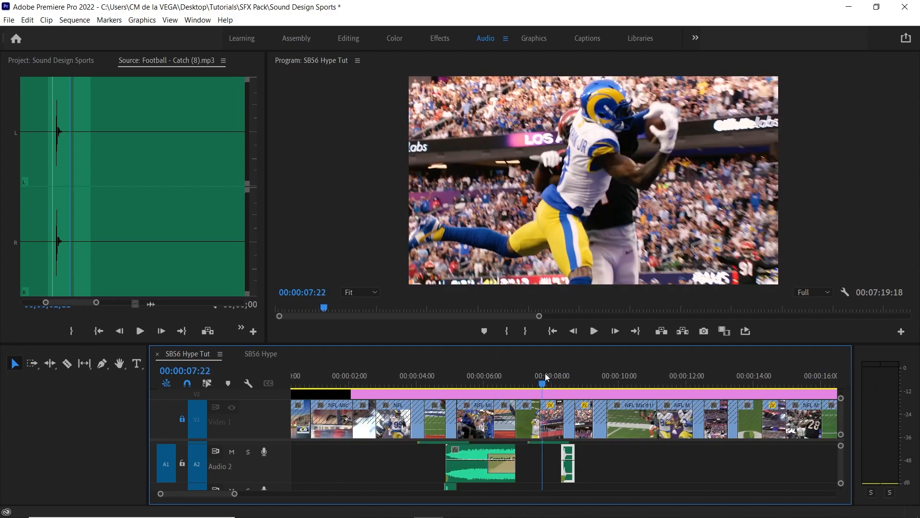
key("space")
Park the playhead at 00:00:03:14 and audition Atmosphere - Stadium (4).mp3 from the Crowds & Atmospheres MP3 bin in the Source monitor.
left_click(398, 378)
left_click(82, 59)
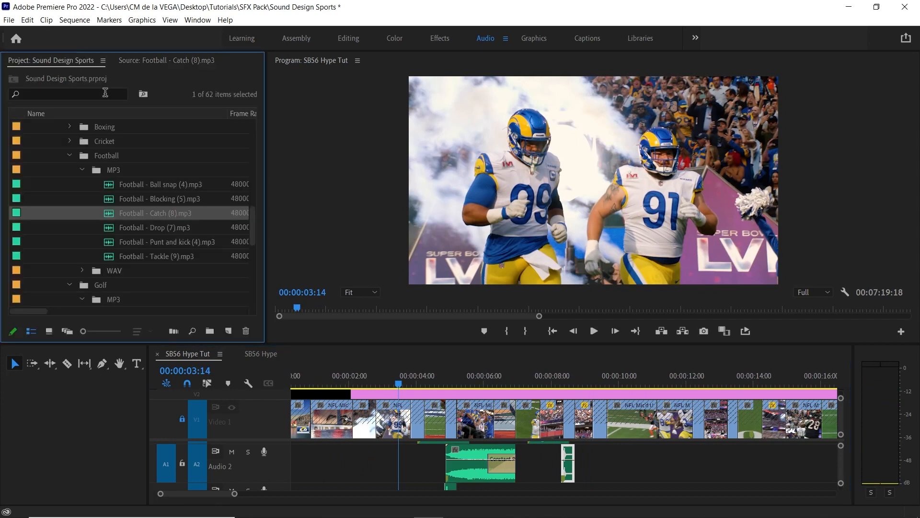
left_click_drag(252, 225, 250, 155)
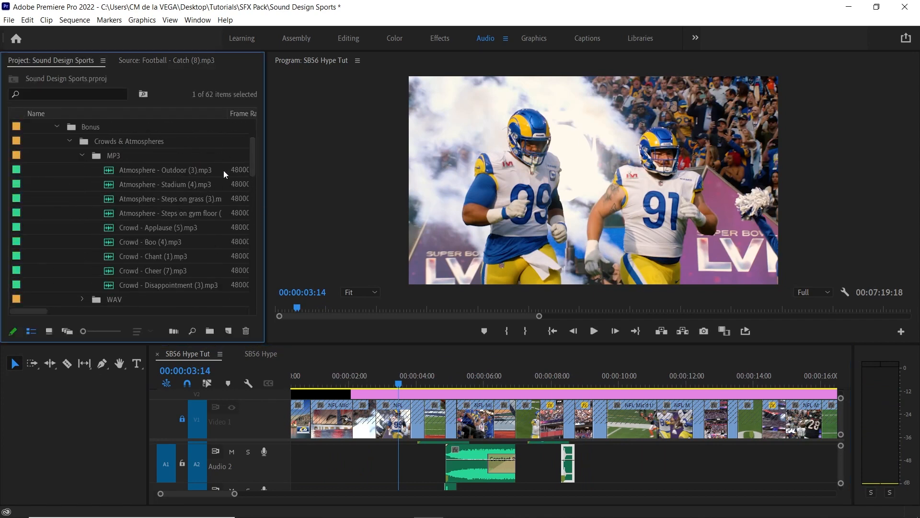
double_click(183, 183)
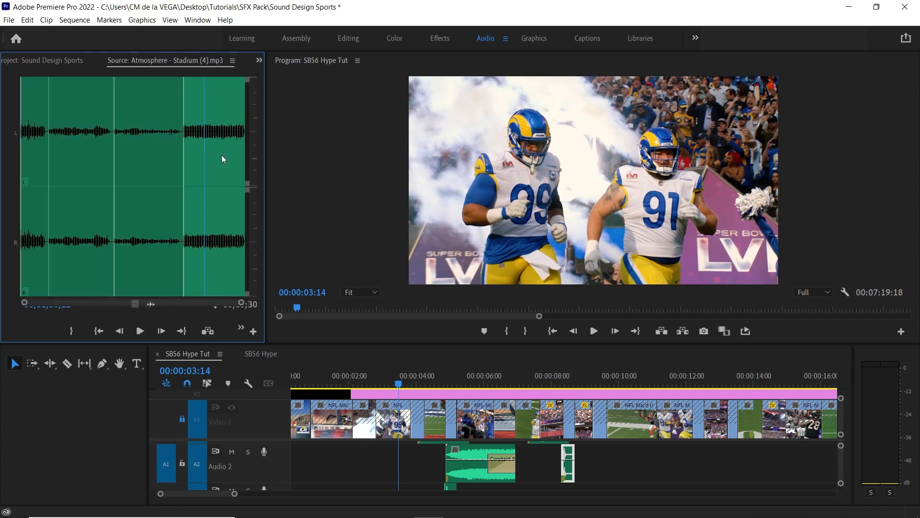
key("space")
key("space")
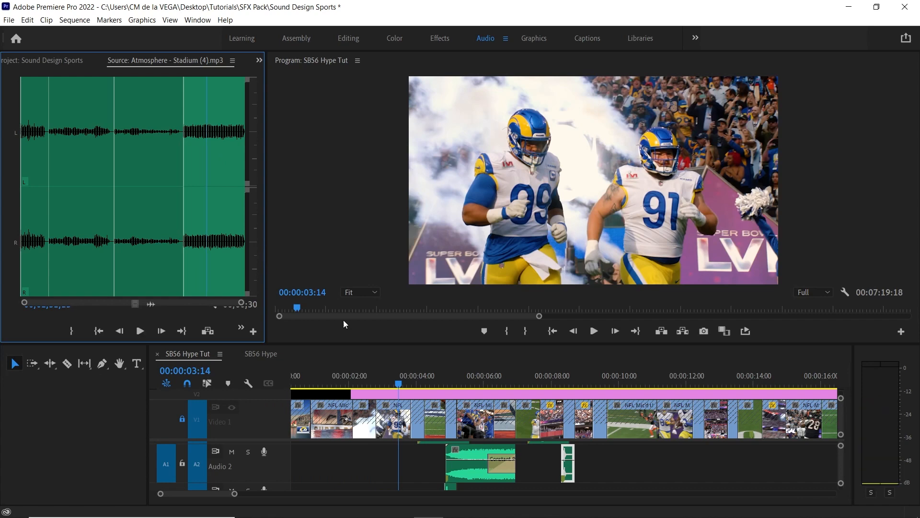
Patch the source audio to Audio 4 and overwrite Atmosphere - Stadium (4).mp3 at the very start of the sequence.
key("grave")
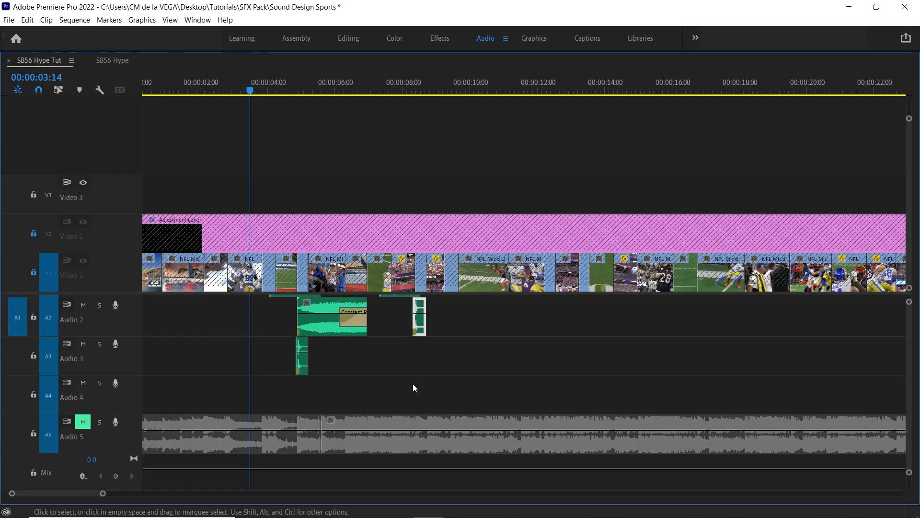
left_click(14, 405)
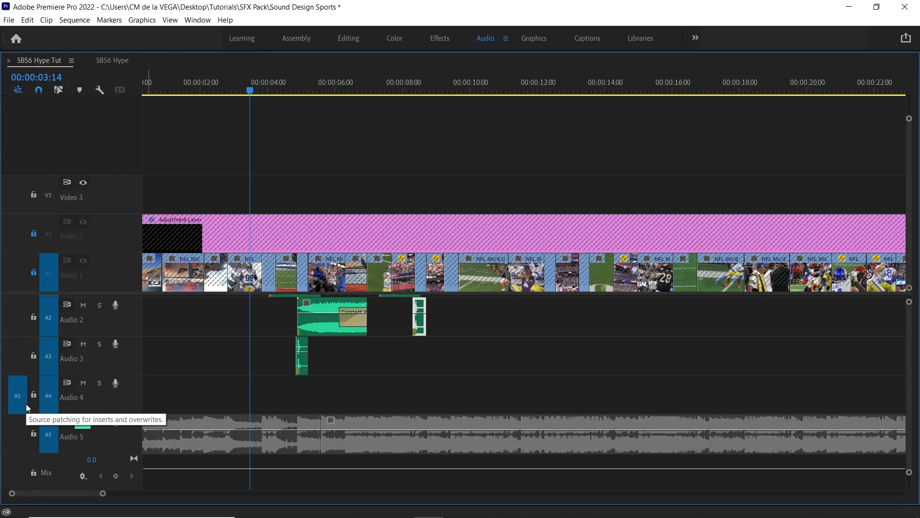
key("Home")
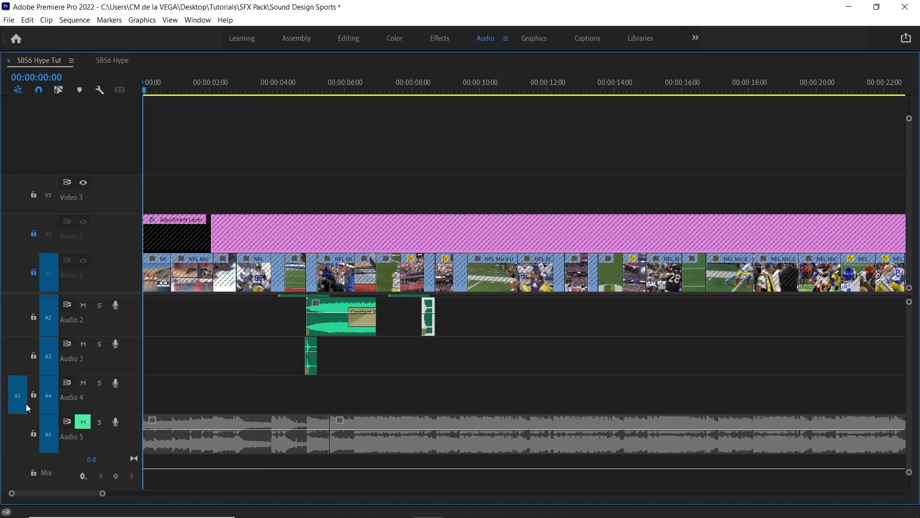
key(".")
Adjust the audio gain of the stadium atmosphere clip on Audio 4 by -10 dB.
left_click(467, 396)
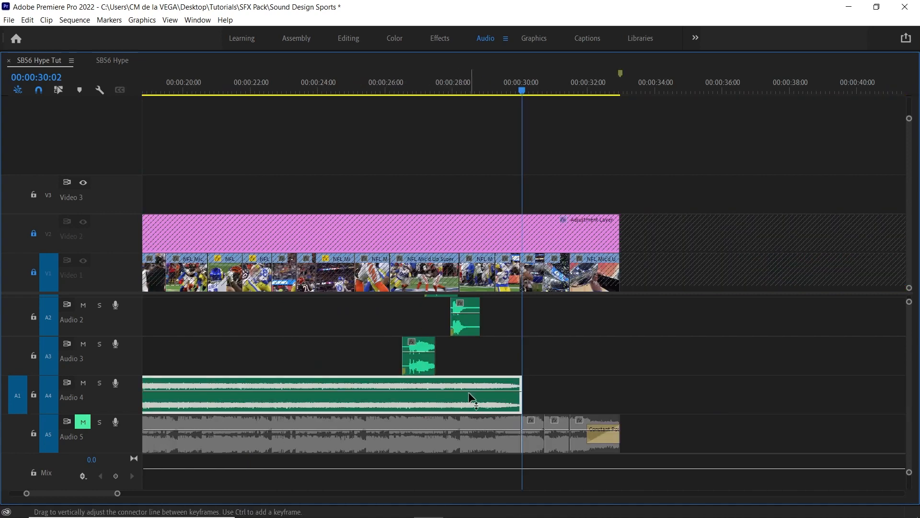
key("g")
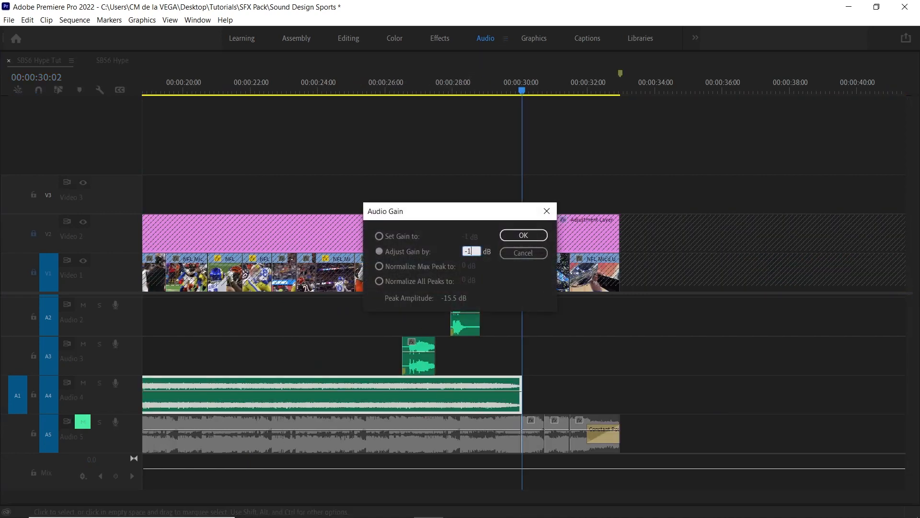
key("Return")
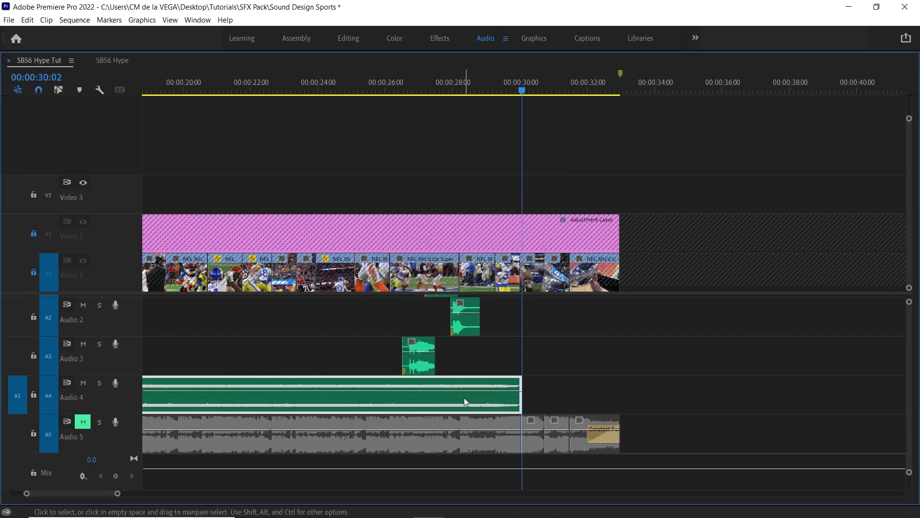
key("g")
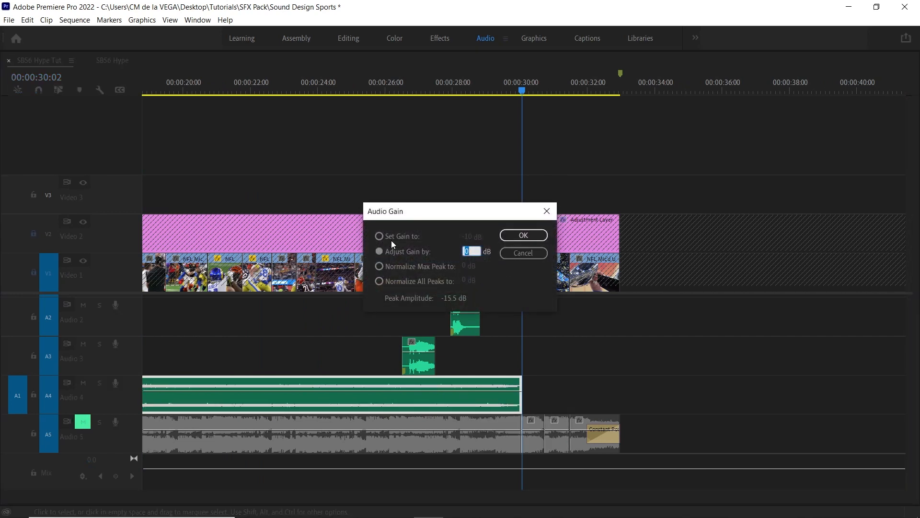
left_click(539, 254)
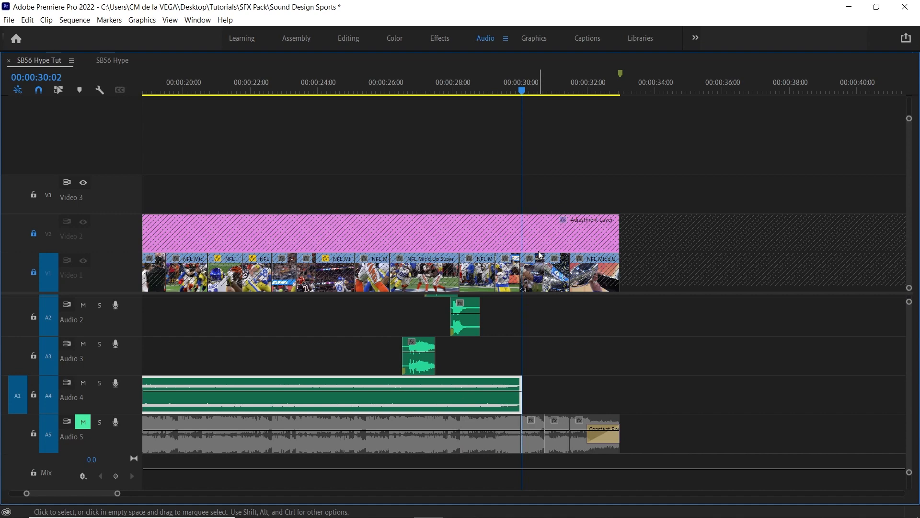
Play the sequence from the start and again near its closing plays to check the stadium atmosphere under the other effects.
key("Home")
key("grave")
key("space")
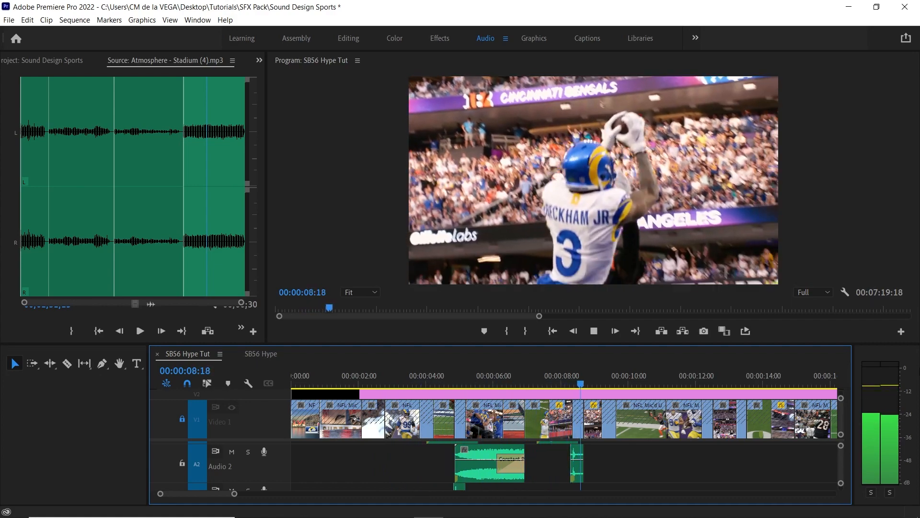
key("minus")
key("minus")
key("space")
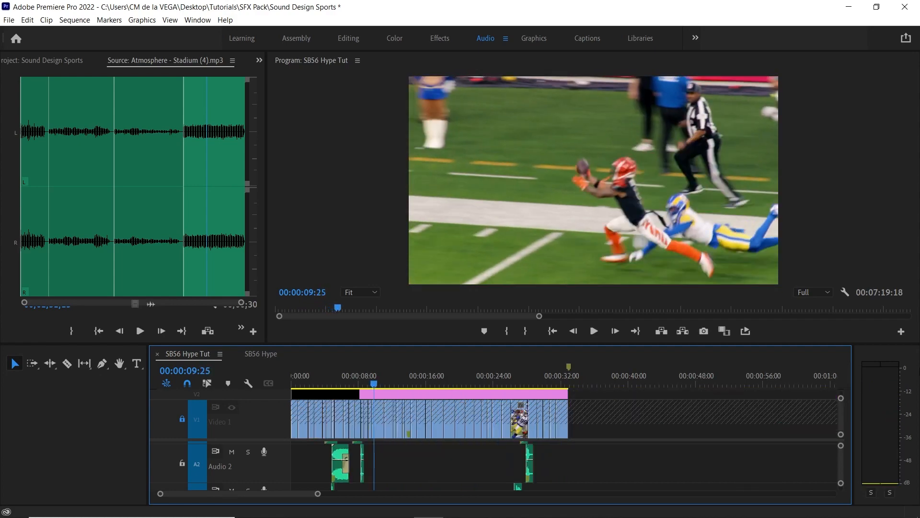
left_click(500, 369)
key("space")
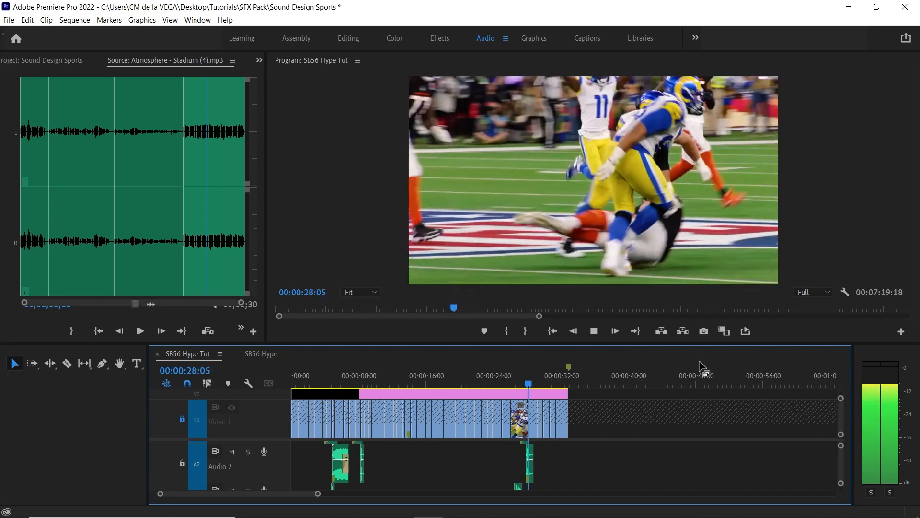
key("space")
Unmute the music on Audio 5 and play the full mix from 00:00:03:08 and over the closing plays.
key("grave")
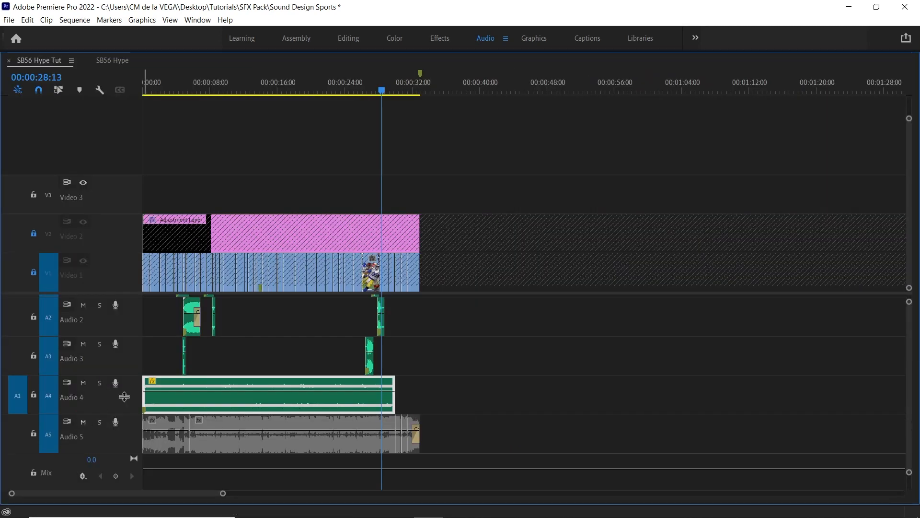
scroll(909, 331, "up", 2)
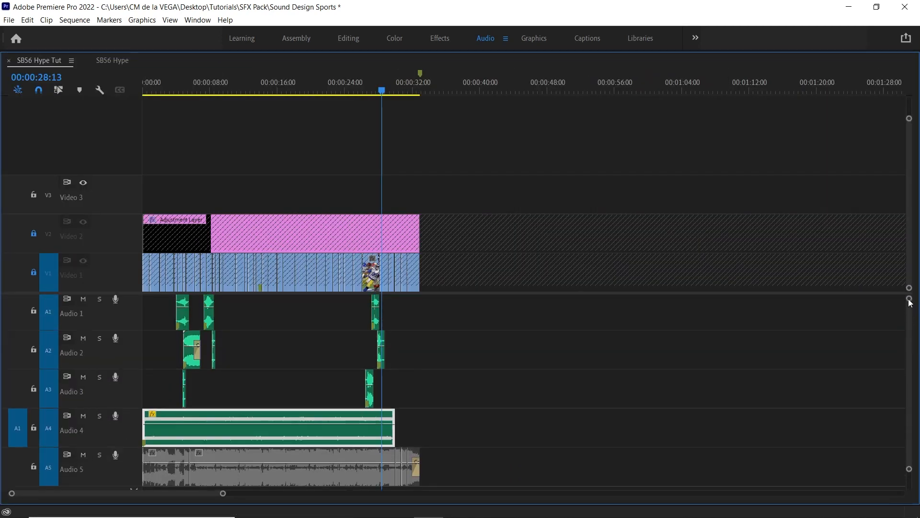
left_click(172, 82)
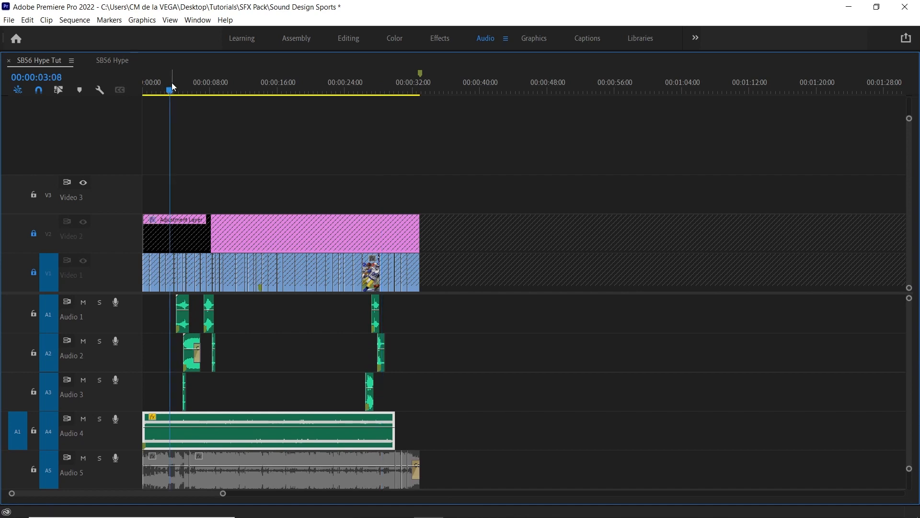
key("equal")
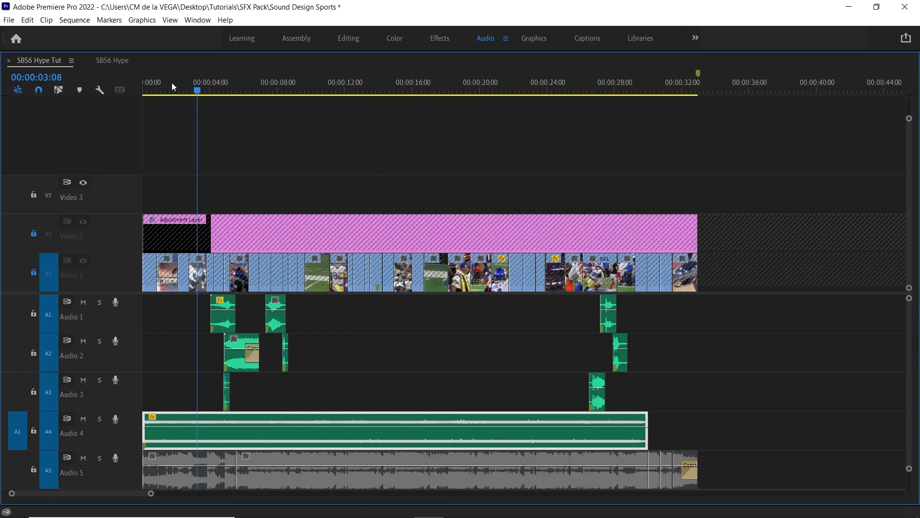
key("grave")
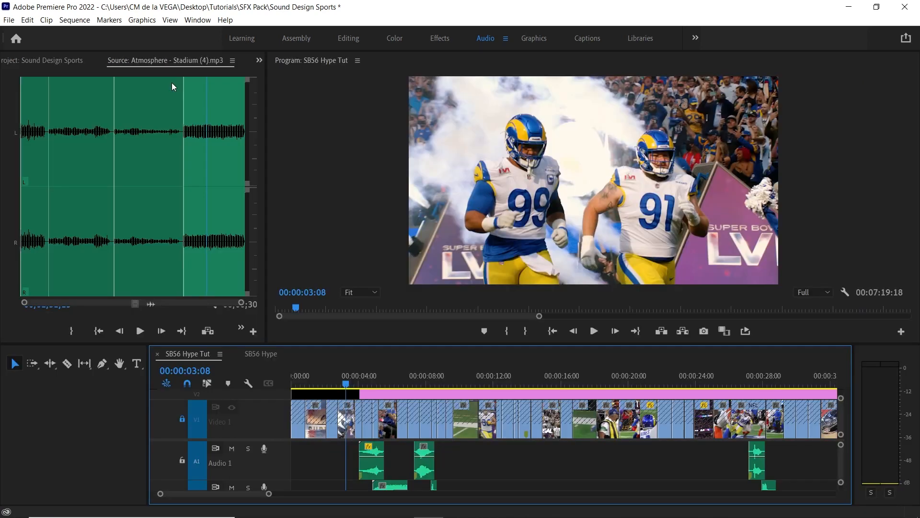
key("space")
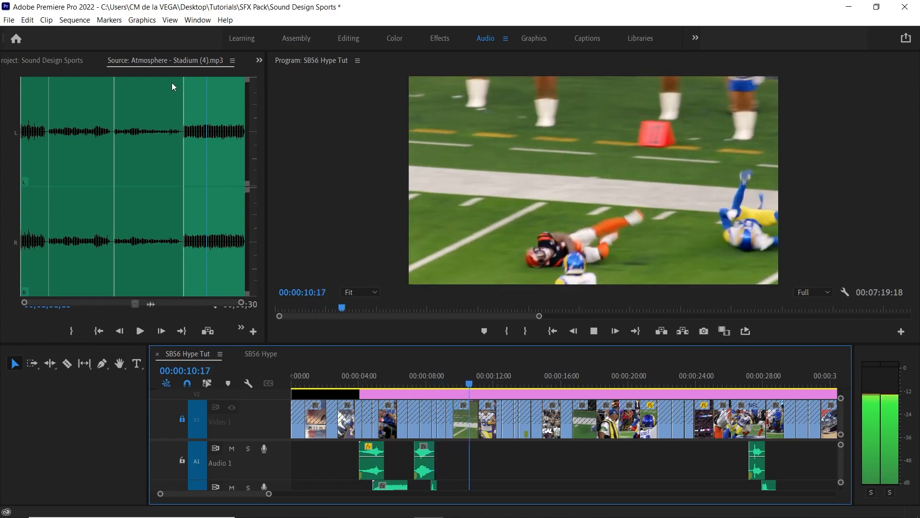
left_click(739, 376)
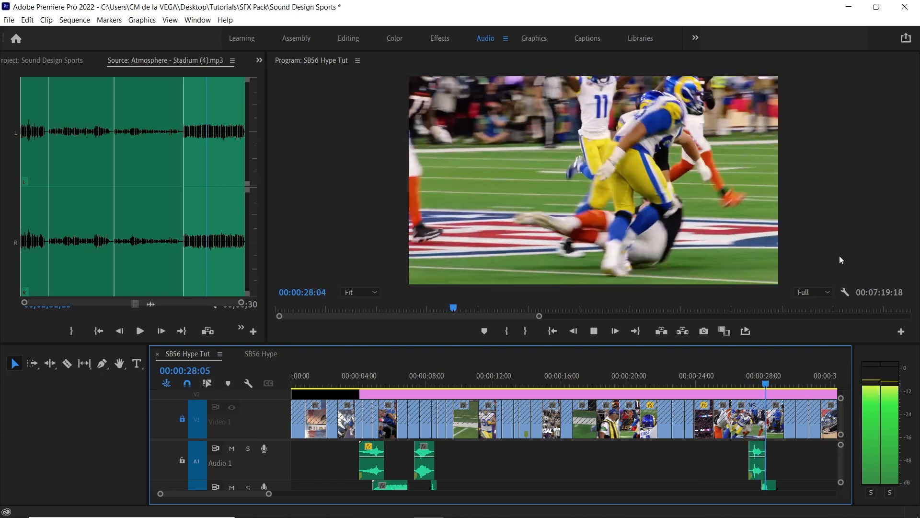
key("space")
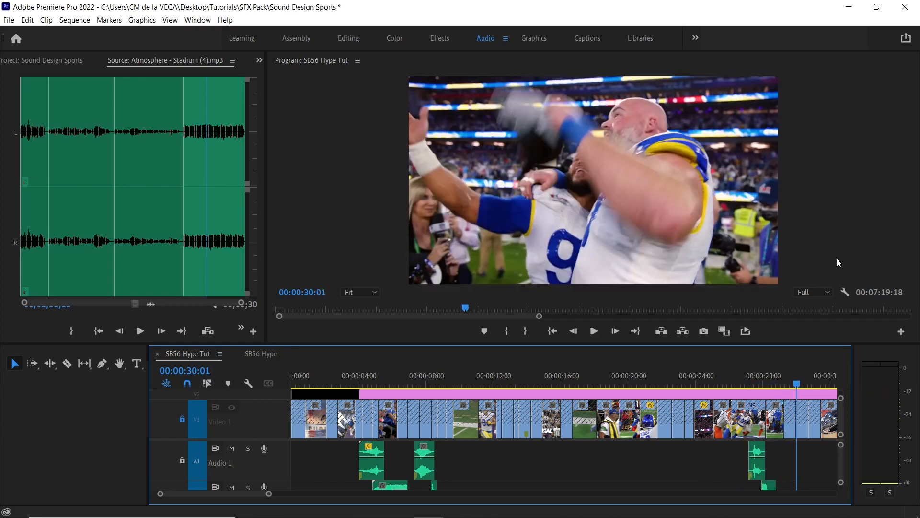
left_click(792, 377)
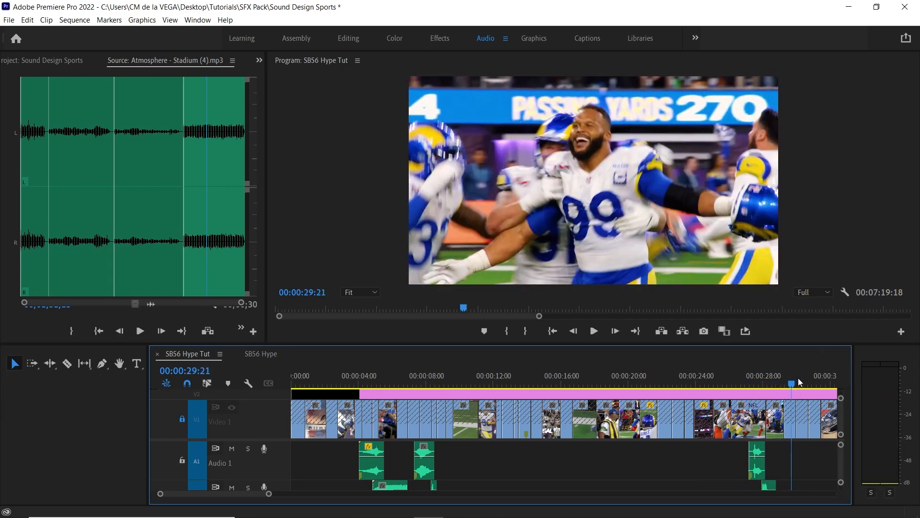
key("grave")
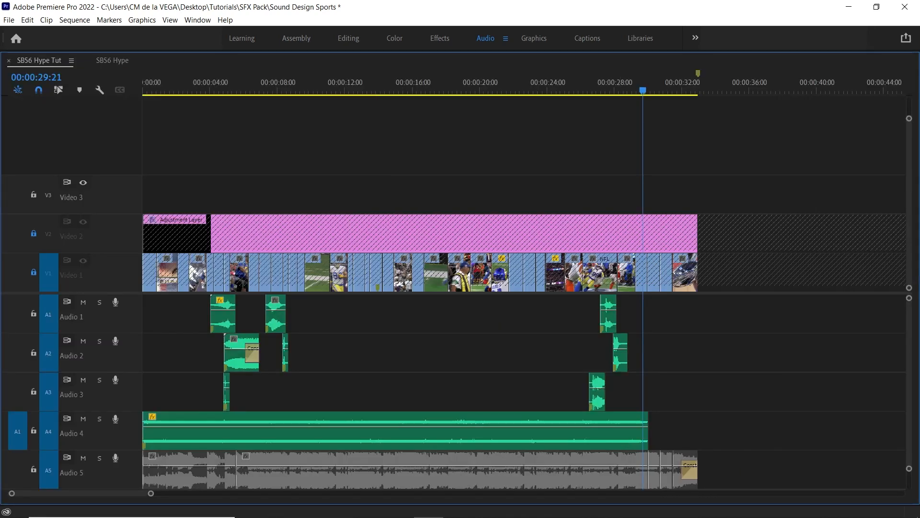
Switch to the web browser and view the Ultimate Sports SFX Pack product page, followed by the Beyond the Game YouTube channel.
key("alt+Tab")
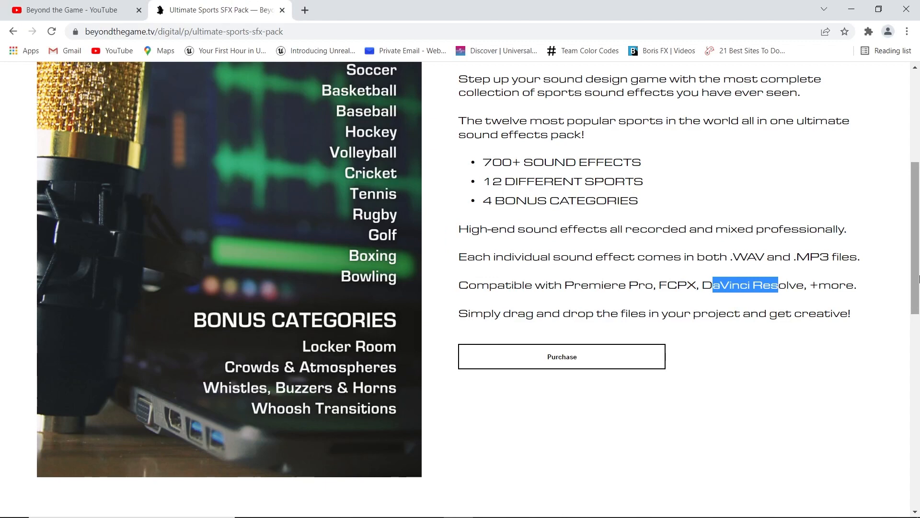
scroll(898, 197, "up", 3)
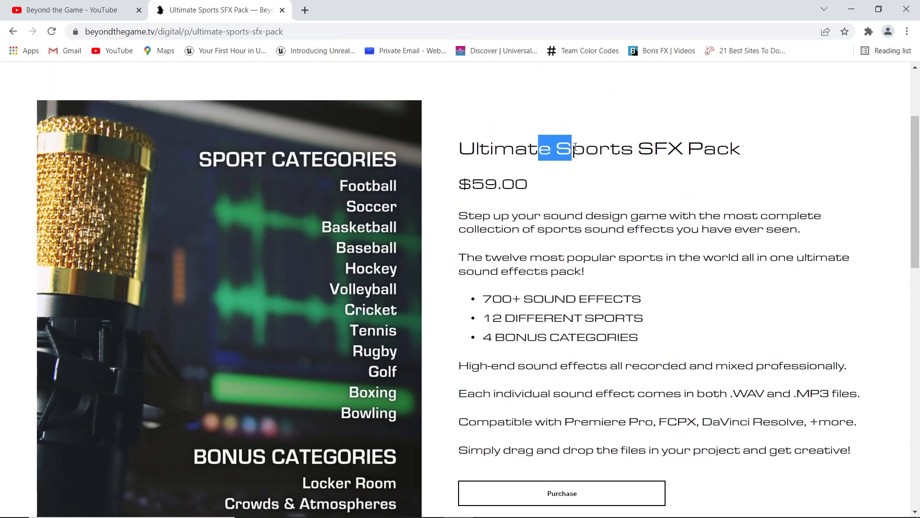
left_click(103, 10)
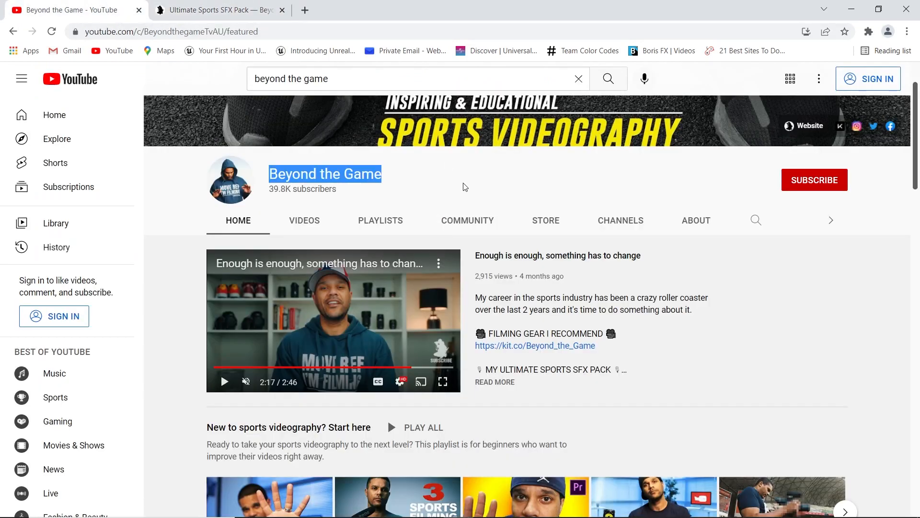